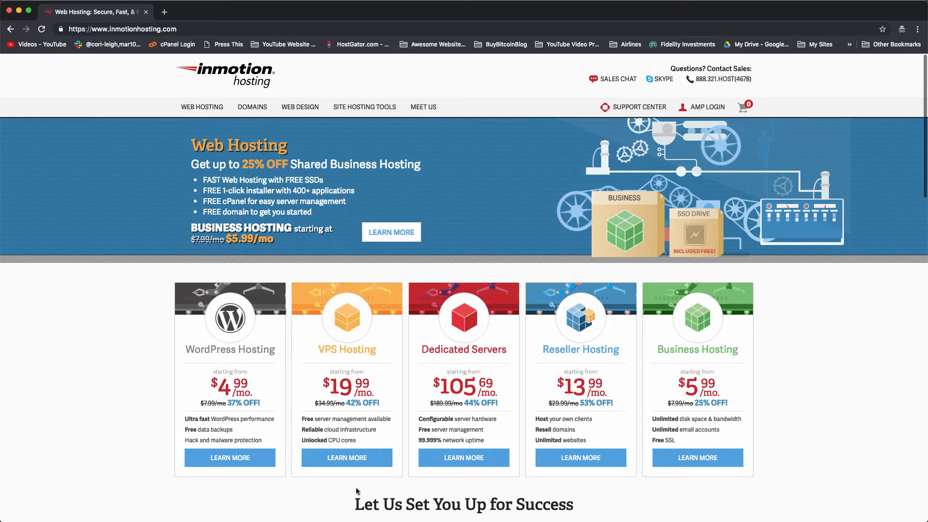
Load inmotionwpguide.com in a new private tab to show the yoga instructor demo site.
{"action": "scroll", "coordinate": [113, 216], "scroll_direction": "down", "scroll_amount": 6}
{"action": "scroll", "coordinate": [113, 216], "scroll_direction": "down", "scroll_amount": 15}
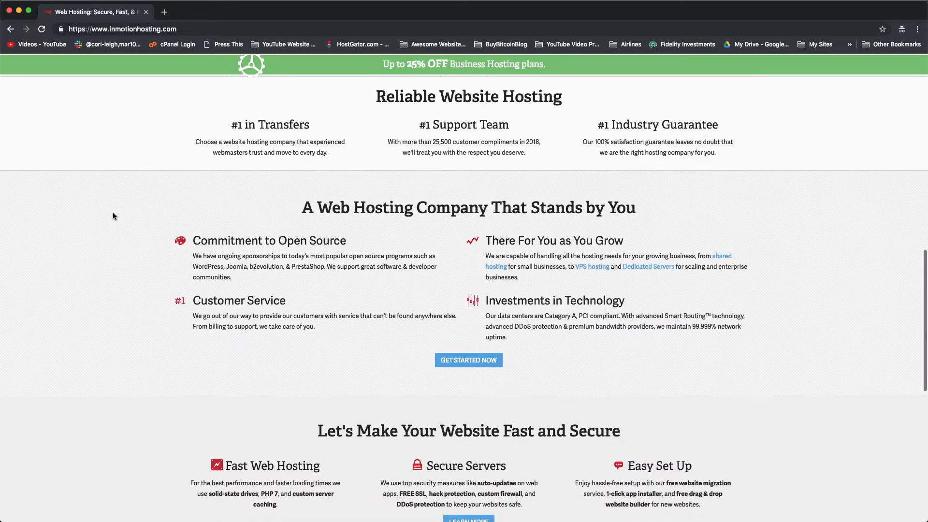
{"action": "scroll", "coordinate": [104, 319], "scroll_direction": "up", "scroll_amount": 20}
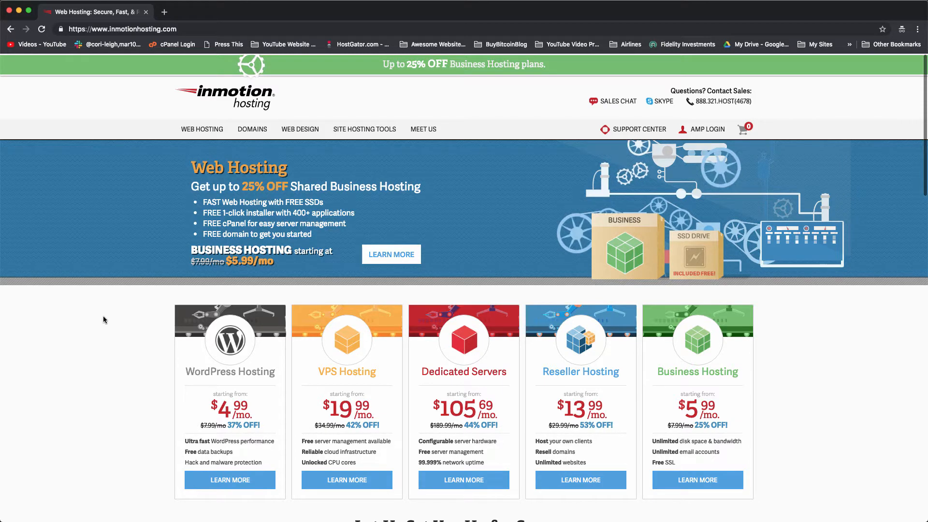
{"action": "scroll", "coordinate": [103, 319], "scroll_direction": "down", "scroll_amount": 3}
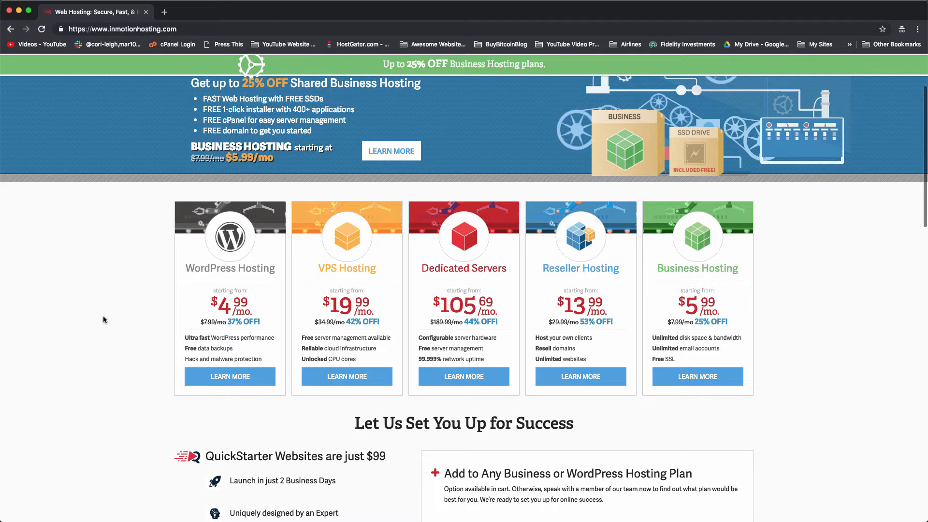
{"action": "scroll", "coordinate": [103, 319], "scroll_direction": "down", "scroll_amount": 5}
{"action": "scroll", "coordinate": [103, 318], "scroll_direction": "up", "scroll_amount": 9}
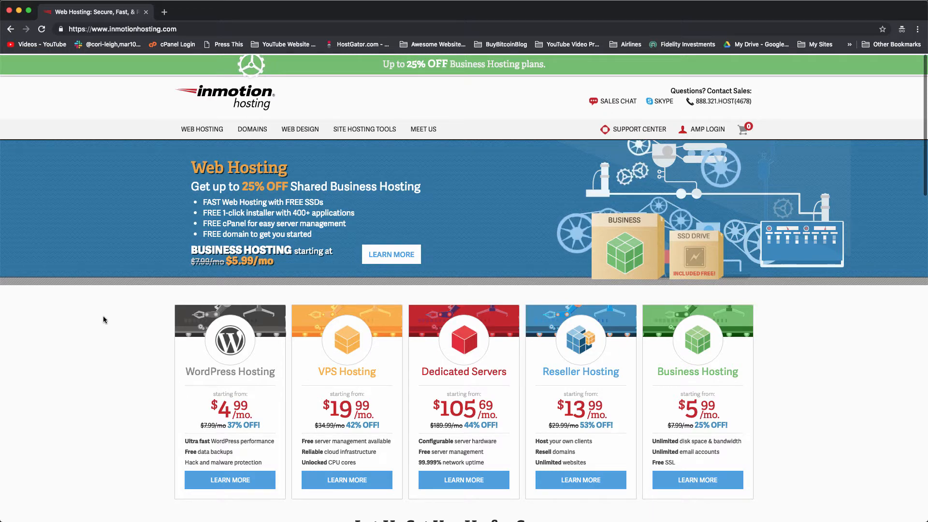
{"action": "scroll", "coordinate": [103, 316], "scroll_direction": "down", "scroll_amount": 5}
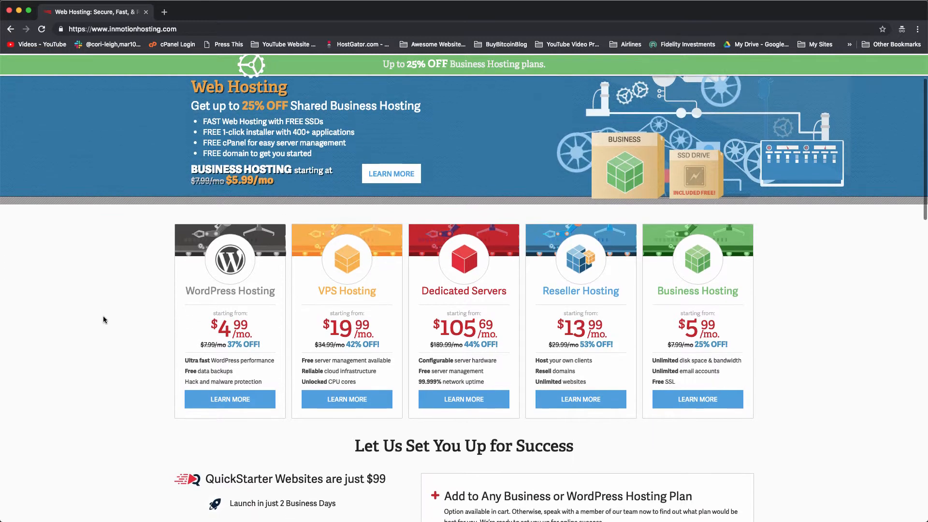
{"action": "scroll", "coordinate": [103, 318], "scroll_direction": "down", "scroll_amount": 6}
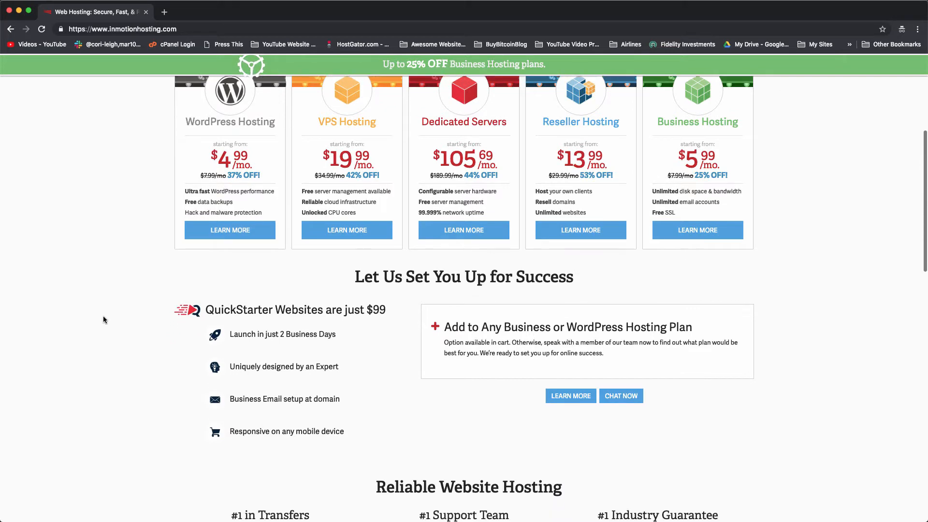
{"action": "scroll", "coordinate": [103, 319], "scroll_direction": "up", "scroll_amount": 11}
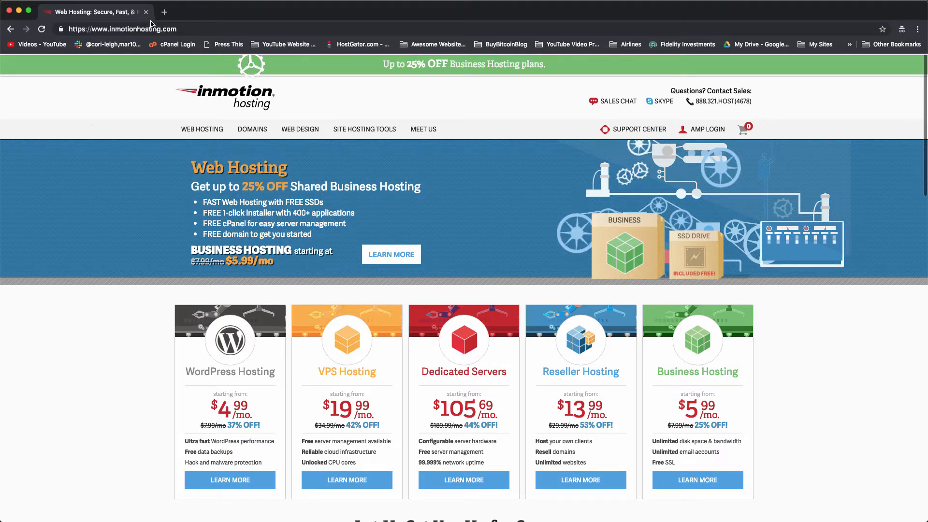
{"action": "left_click", "coordinate": [166, 14]}
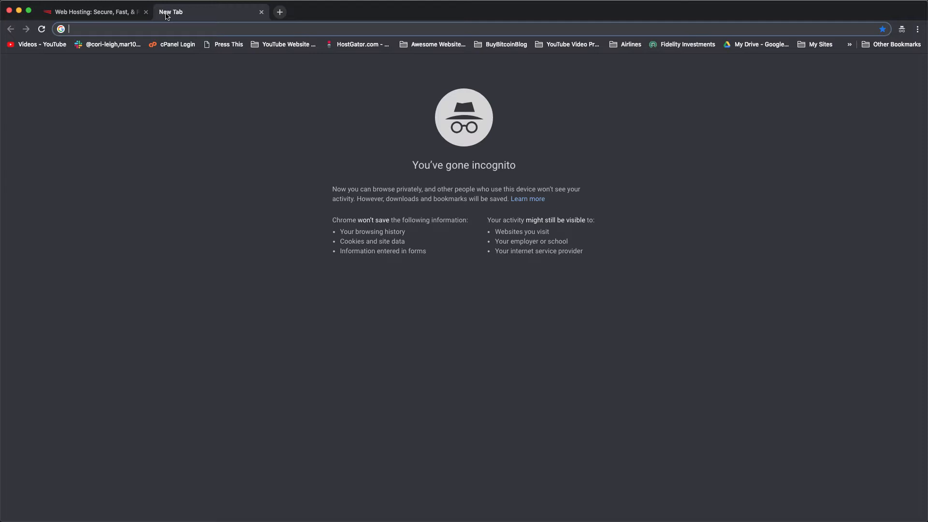
{"action": "type", "text": "inmoti"}
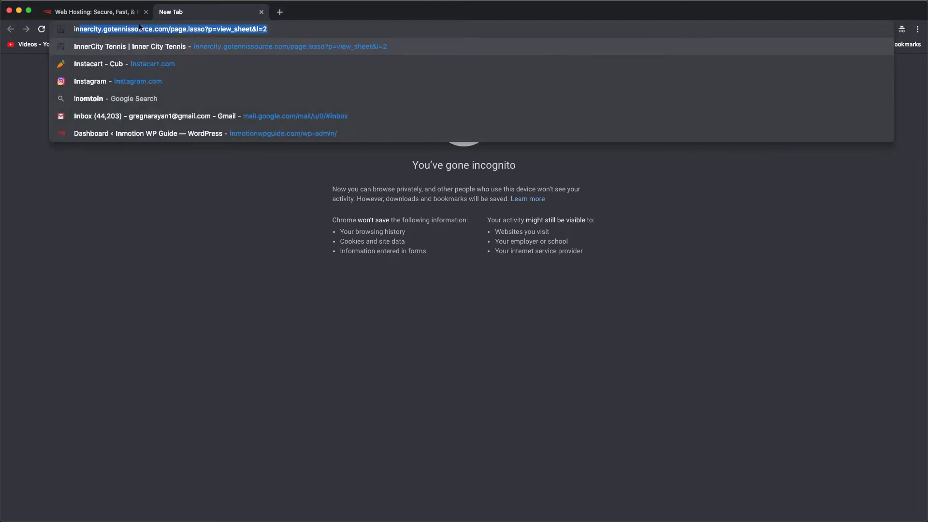
{"action": "type", "text": "onwp"}
{"action": "key", "text": "Return"}
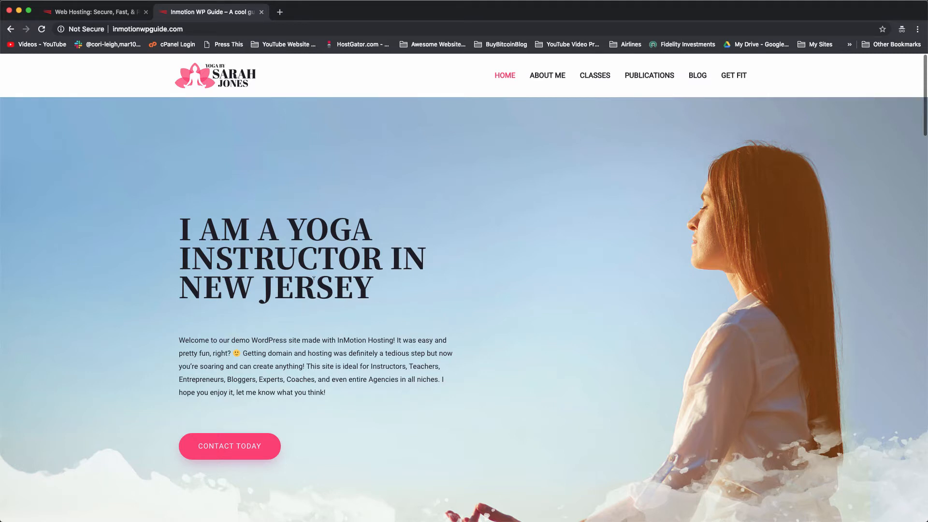
{"action": "scroll", "coordinate": [314, 279], "scroll_direction": "down", "scroll_amount": 5}
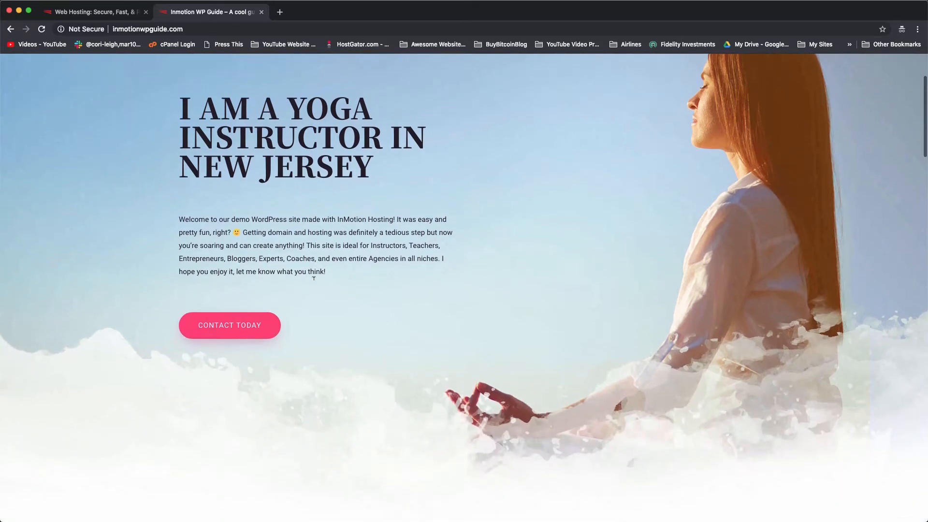
{"action": "scroll", "coordinate": [314, 279], "scroll_direction": "down", "scroll_amount": 10}
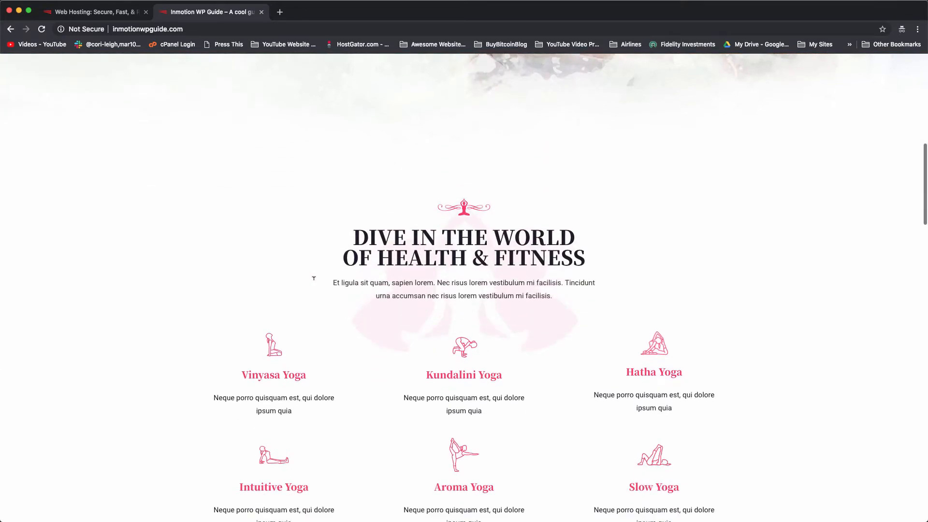
{"action": "scroll", "coordinate": [314, 278], "scroll_direction": "down", "scroll_amount": 9}
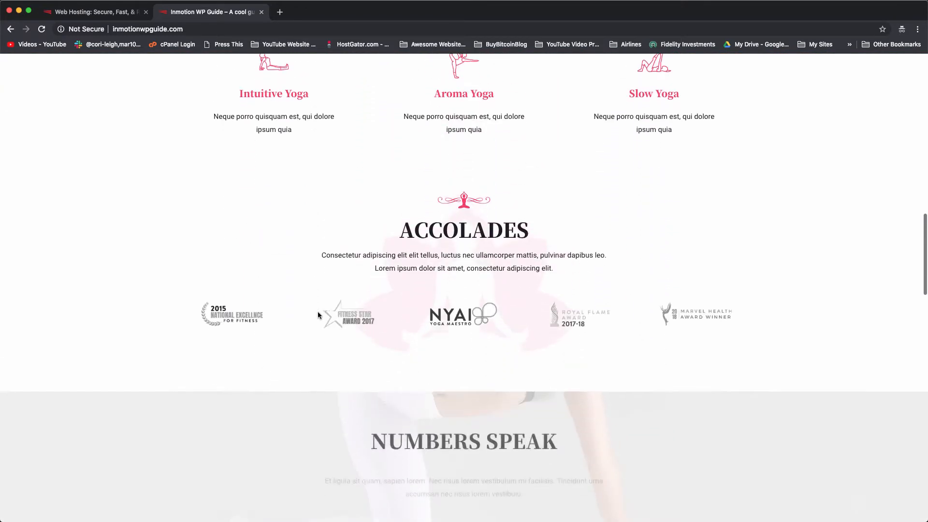
{"action": "scroll", "coordinate": [318, 313], "scroll_direction": "down", "scroll_amount": 12}
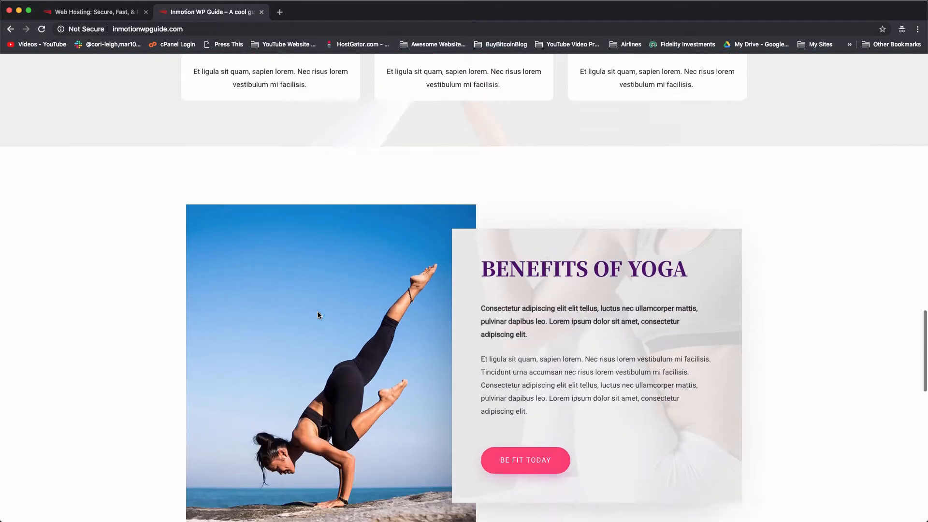
{"action": "scroll", "coordinate": [318, 238], "scroll_direction": "down", "scroll_amount": 12}
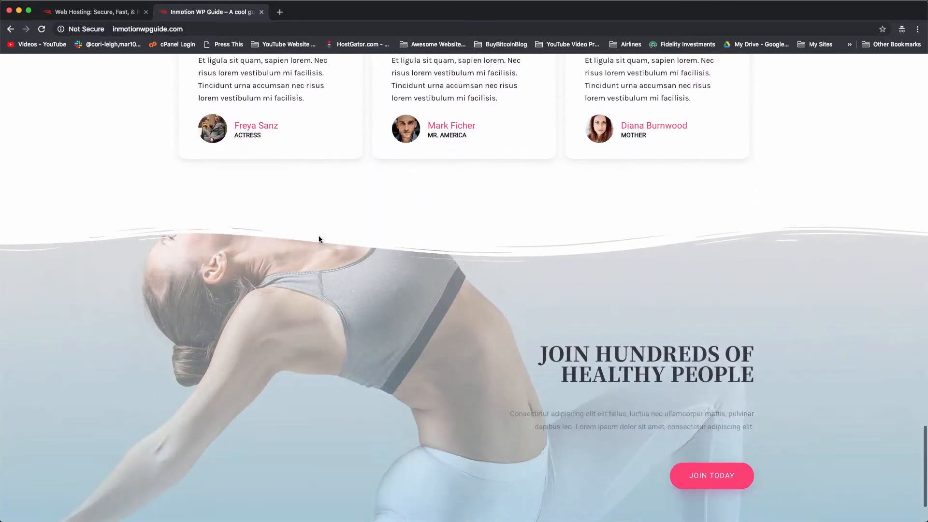
{"action": "scroll", "coordinate": [294, 403], "scroll_direction": "up", "scroll_amount": 20}
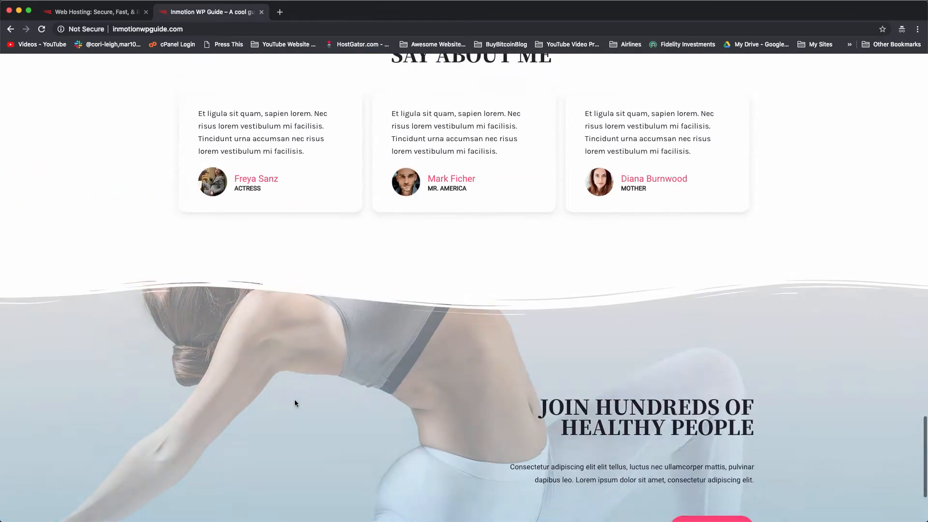
{"action": "scroll", "coordinate": [296, 402], "scroll_direction": "up", "scroll_amount": 12}
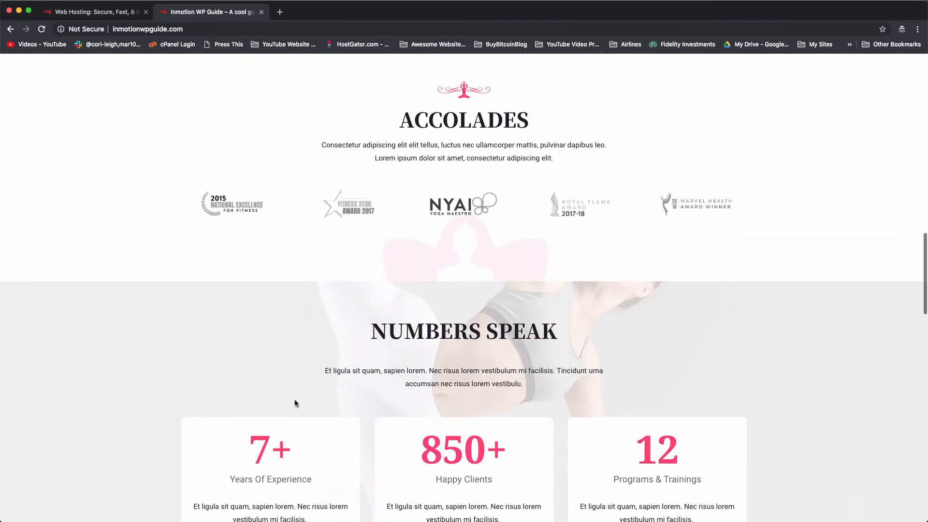
{"action": "scroll", "coordinate": [295, 400], "scroll_direction": "up", "scroll_amount": 10}
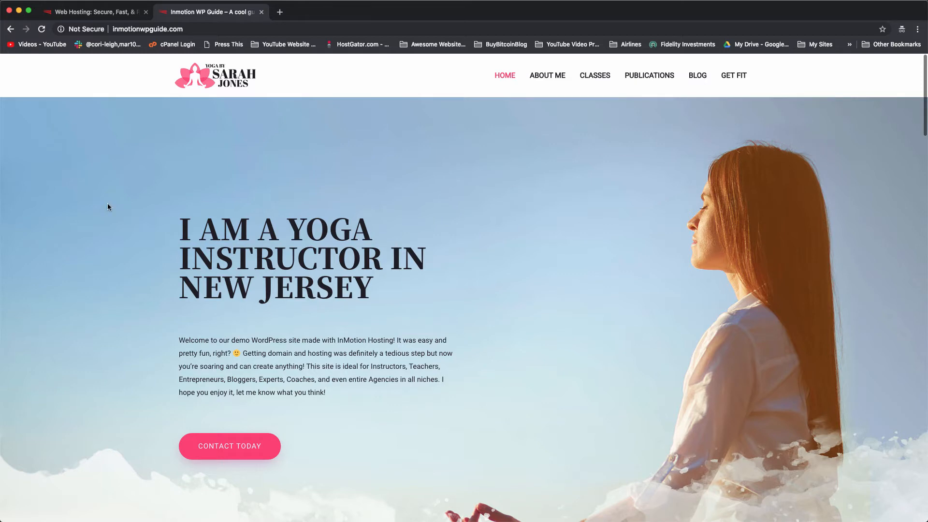
Switch back to the InMotion Hosting tab.
{"action": "left_click", "coordinate": [98, 16]}
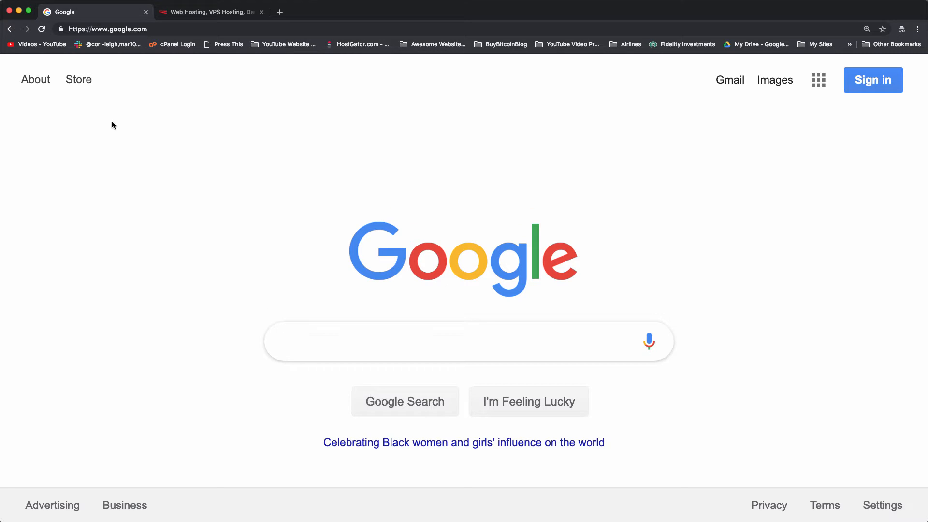
Go to dearblogger.org/inmotion so it redirects to InMotion's Web Hosting pricing page.
{"action": "left_click", "coordinate": [153, 32]}
{"action": "type", "text": "dearblogger.org"}
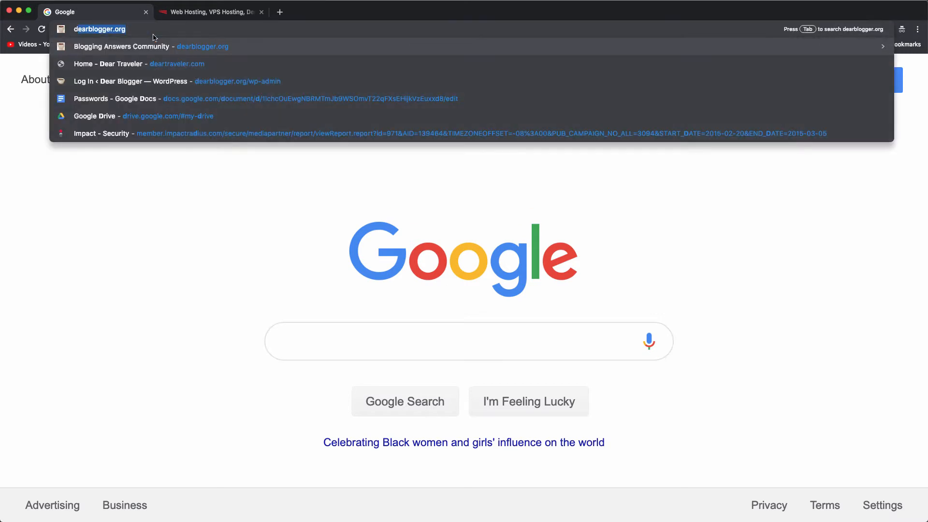
{"action": "key", "text": "Right"}
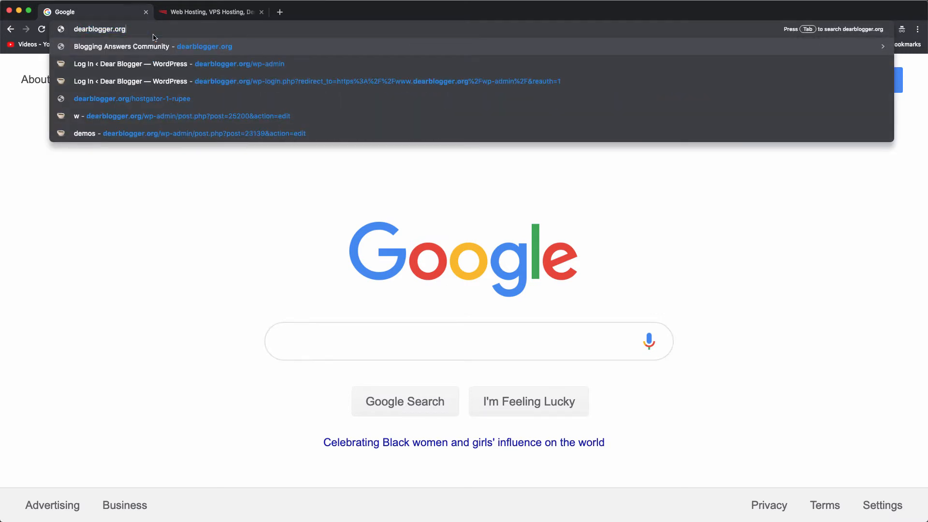
{"action": "type", "text": "/inmotion"}
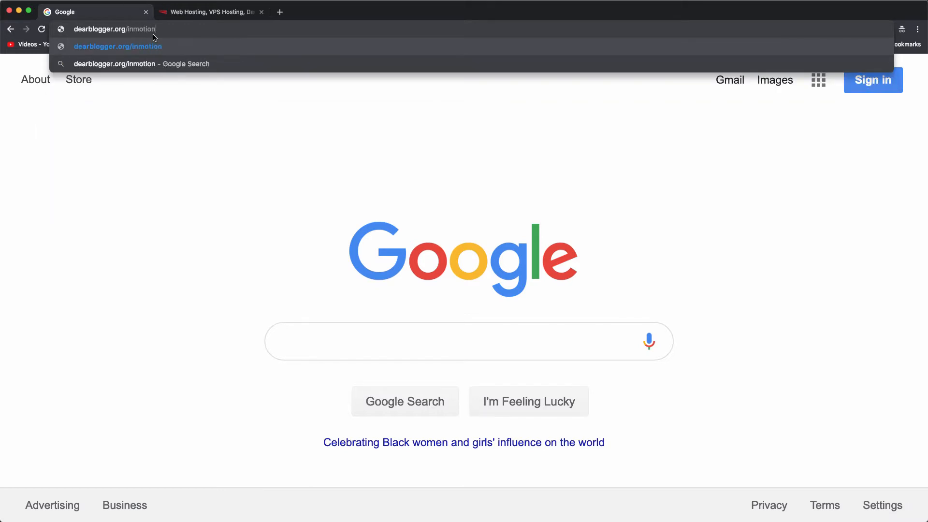
{"action": "key", "text": "Return"}
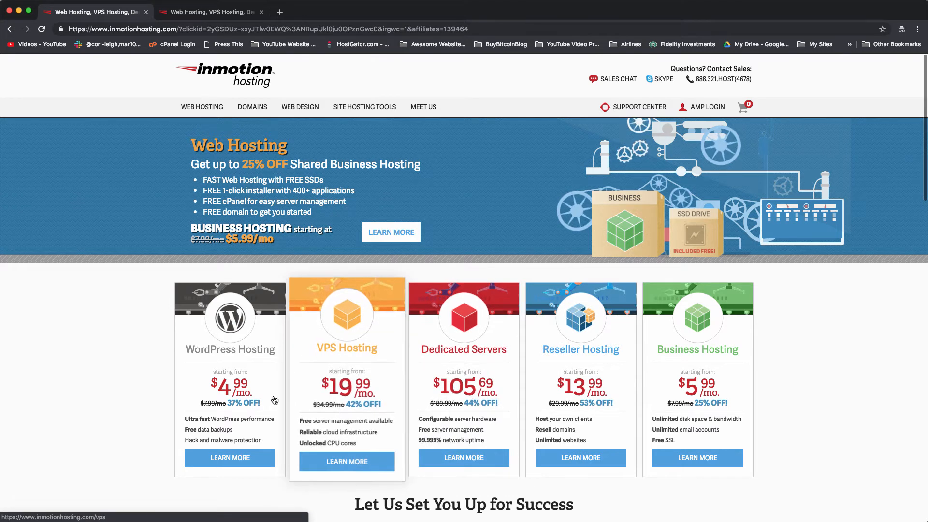
{"action": "left_click", "coordinate": [201, 16]}
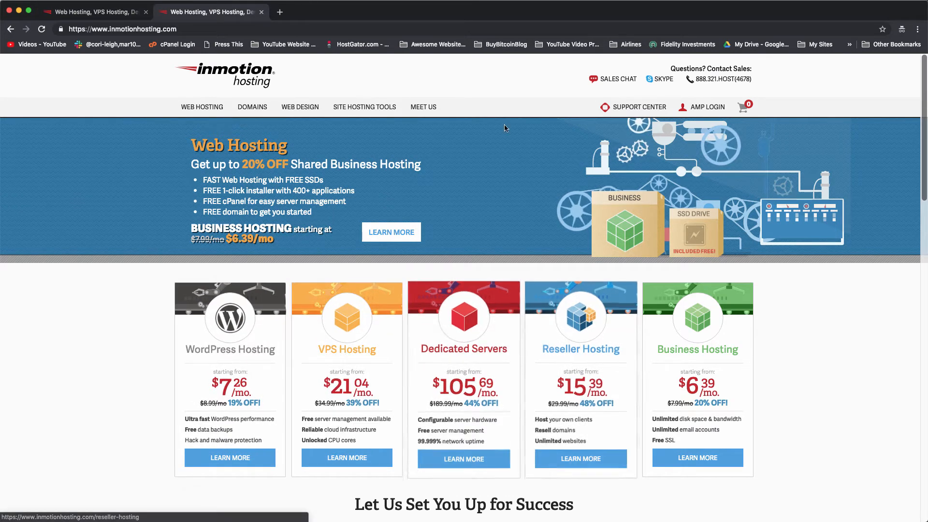
{"action": "left_click", "coordinate": [135, 29]}
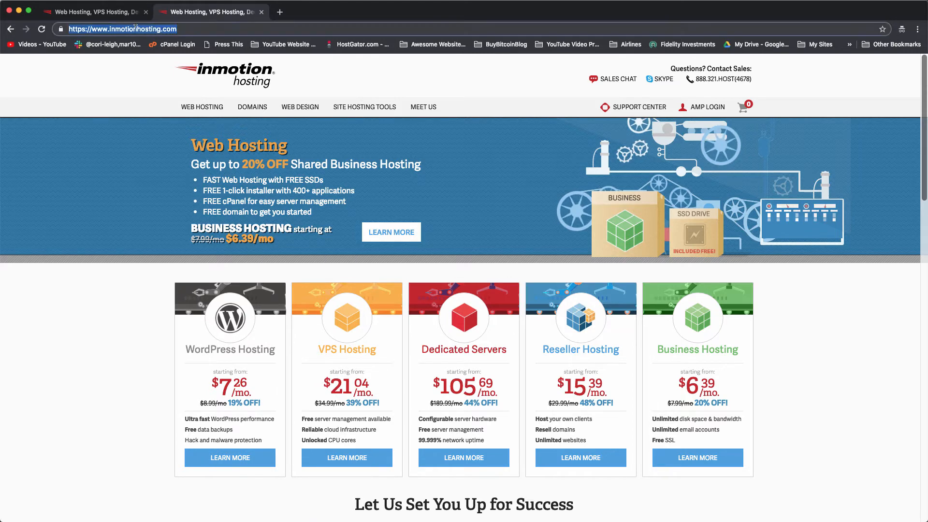
{"action": "left_click", "coordinate": [169, 28]}
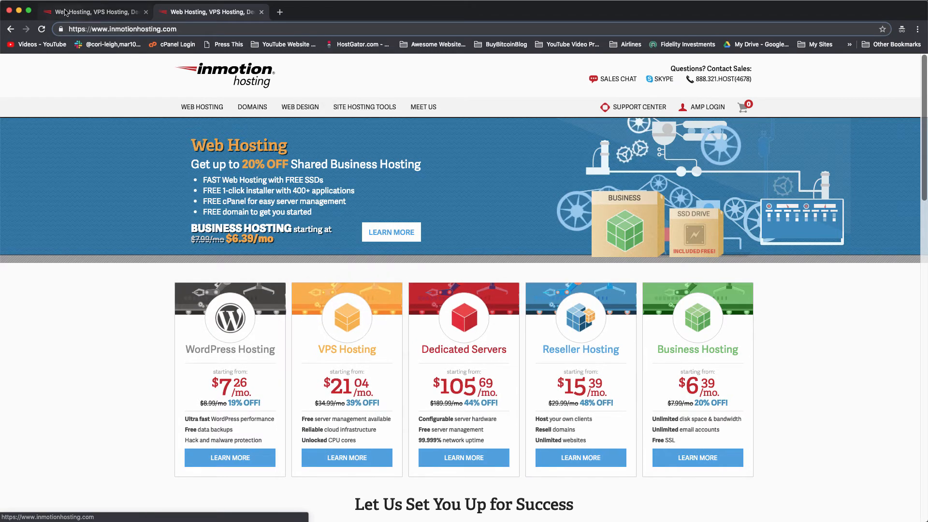
{"action": "left_click", "coordinate": [100, 15]}
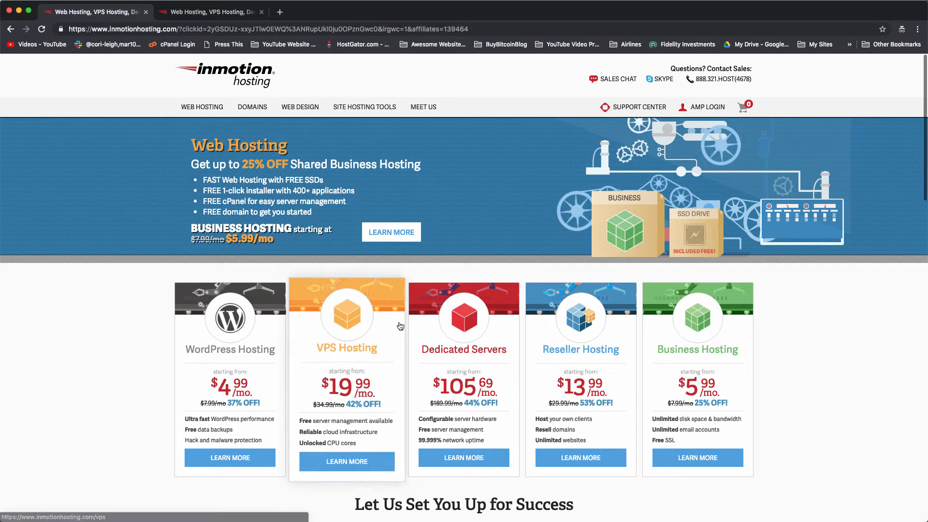
{"action": "left_click", "coordinate": [213, 12]}
{"action": "left_click", "coordinate": [261, 12]}
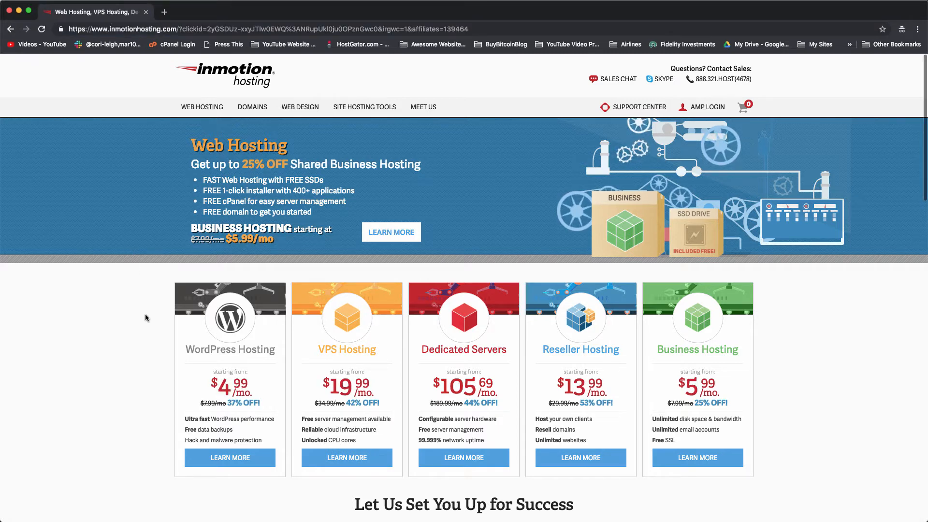
{"action": "scroll", "coordinate": [146, 317], "scroll_direction": "down", "scroll_amount": 6}
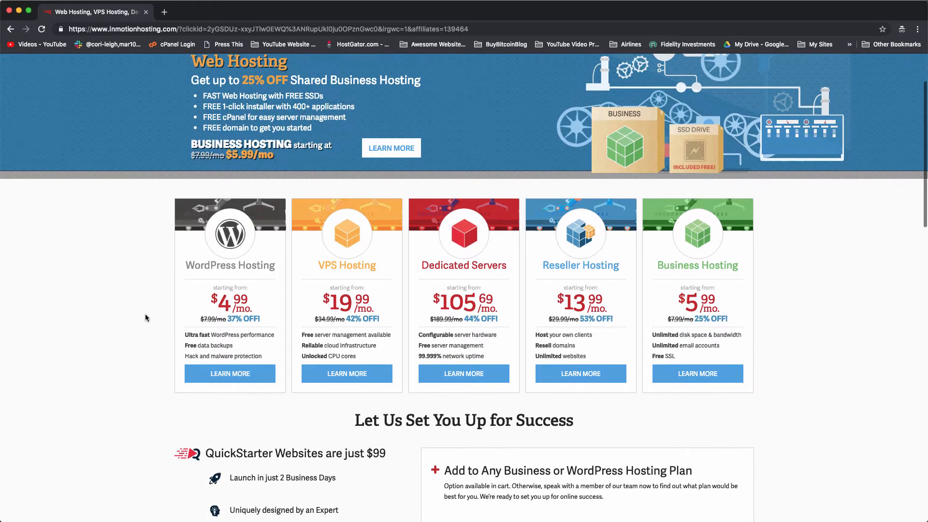
{"action": "scroll", "coordinate": [146, 318], "scroll_direction": "down", "scroll_amount": 6}
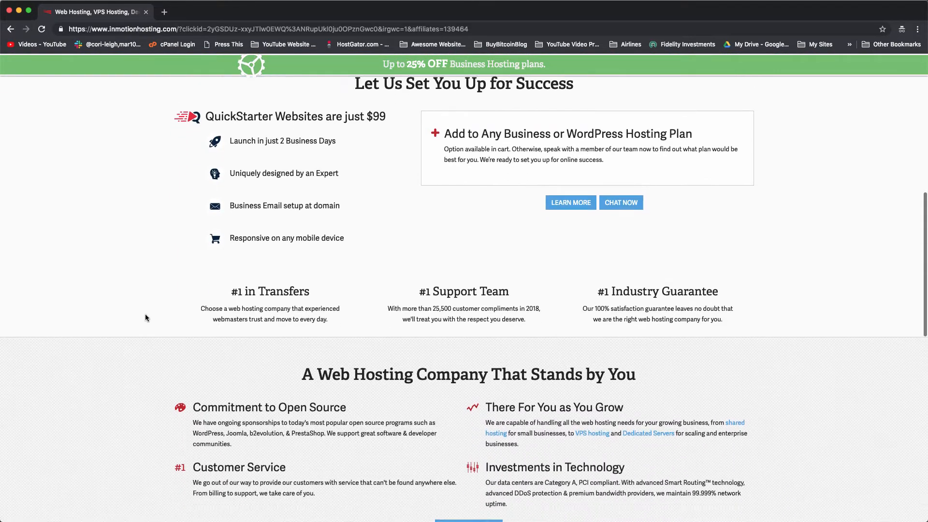
{"action": "scroll", "coordinate": [146, 317], "scroll_direction": "down", "scroll_amount": 7}
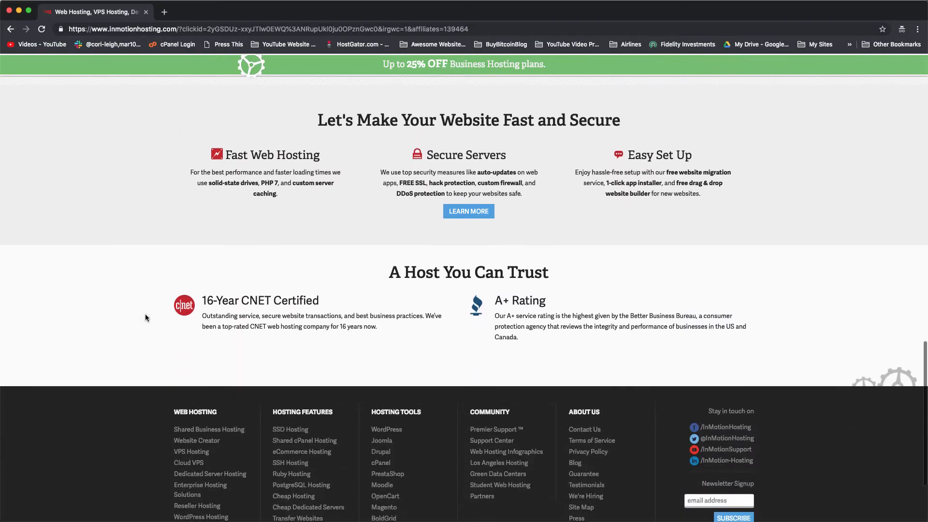
{"action": "scroll", "coordinate": [146, 317], "scroll_direction": "up", "scroll_amount": 17}
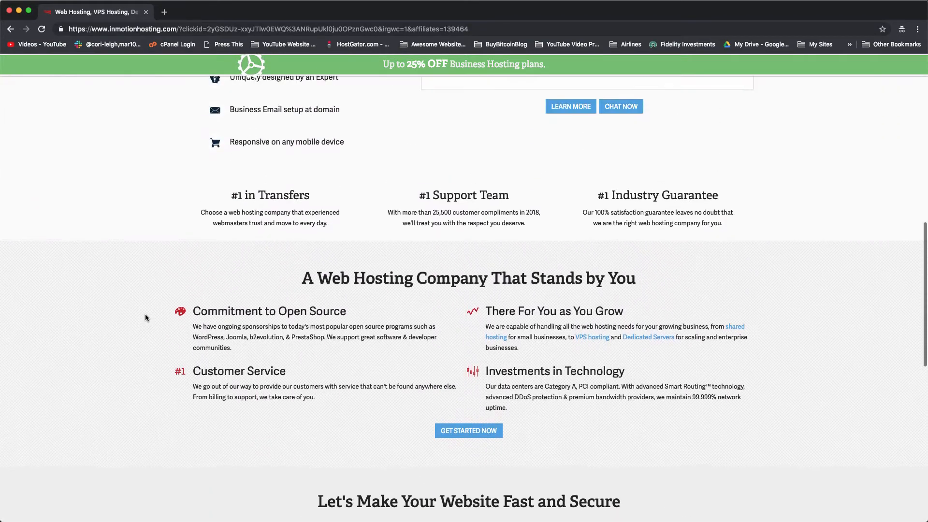
{"action": "scroll", "coordinate": [145, 317], "scroll_direction": "up", "scroll_amount": 6}
{"action": "scroll", "coordinate": [145, 317], "scroll_direction": "down", "scroll_amount": 3}
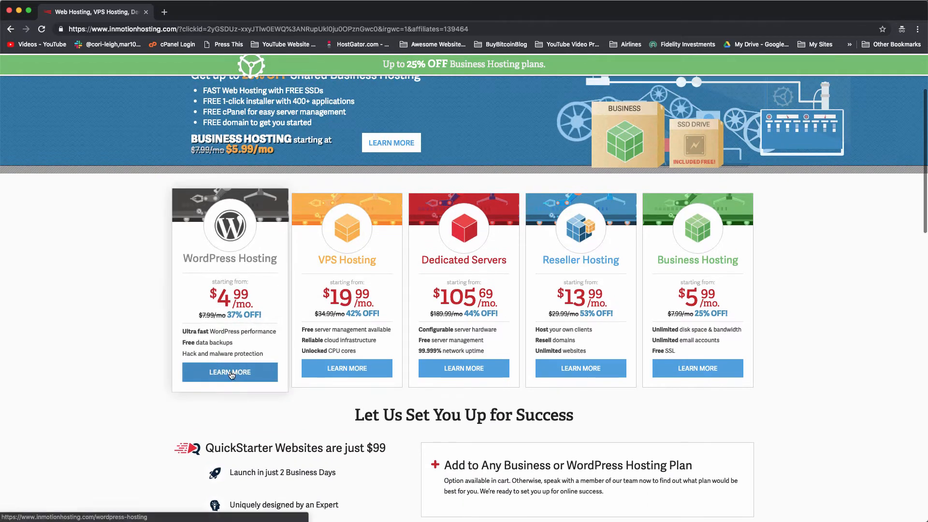
Open WordPress Hosting and scroll to the WP-1000S through WP-4000S plan prices.
{"action": "left_click", "coordinate": [258, 376]}
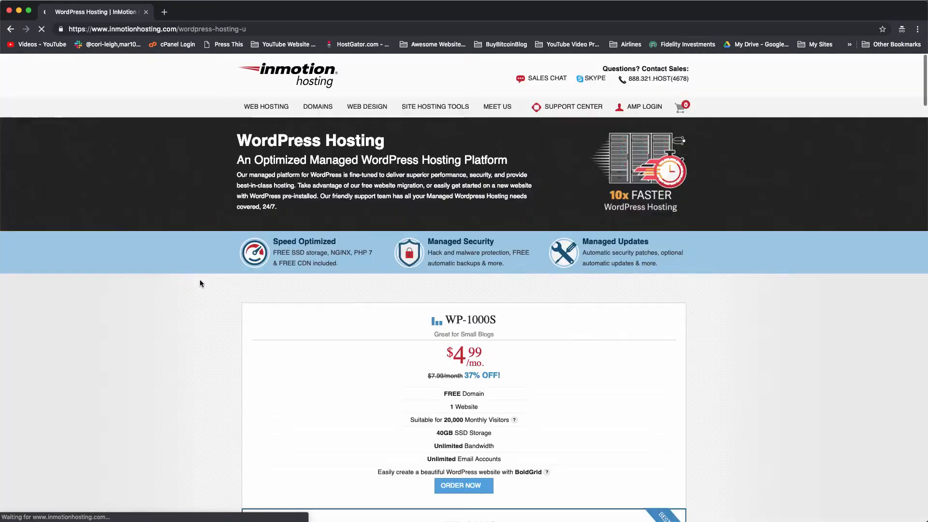
{"action": "scroll", "coordinate": [198, 310], "scroll_direction": "down", "scroll_amount": 2}
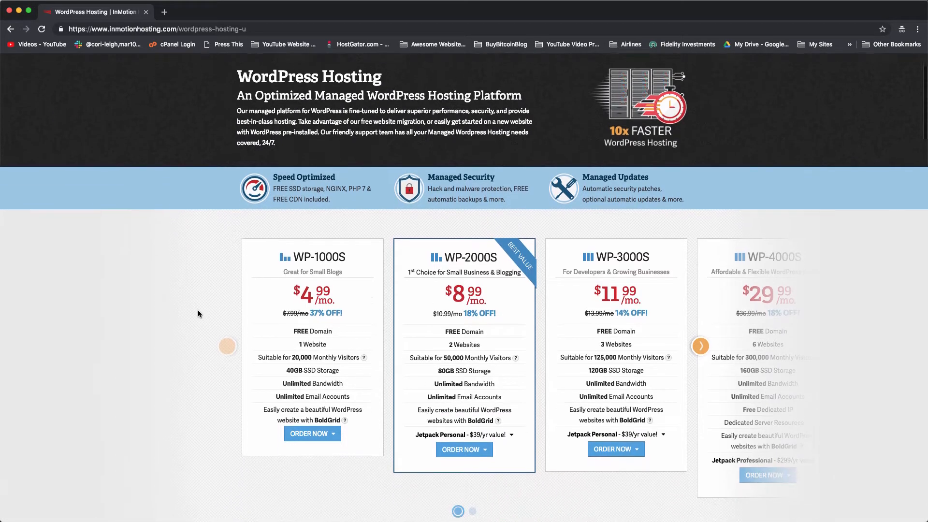
{"action": "scroll", "coordinate": [198, 314], "scroll_direction": "down", "scroll_amount": 1}
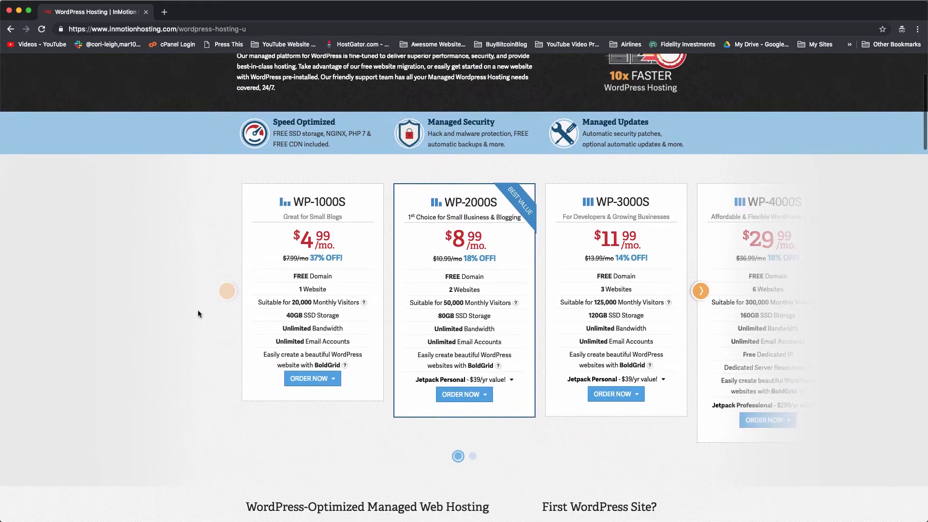
{"action": "scroll", "coordinate": [307, 349], "scroll_direction": "down", "scroll_amount": 1}
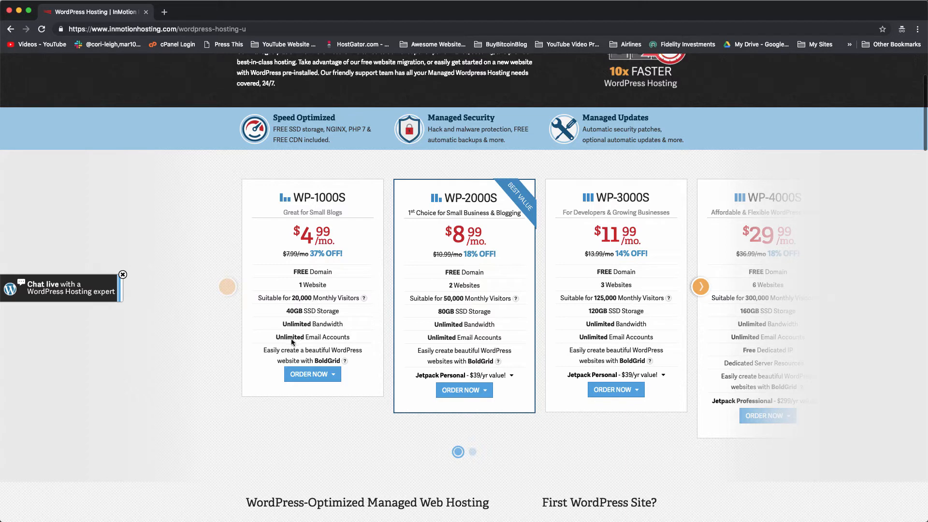
Read and close the BoldGrid and Monthly Visitors help pop-ups.
{"action": "left_click", "coordinate": [344, 361]}
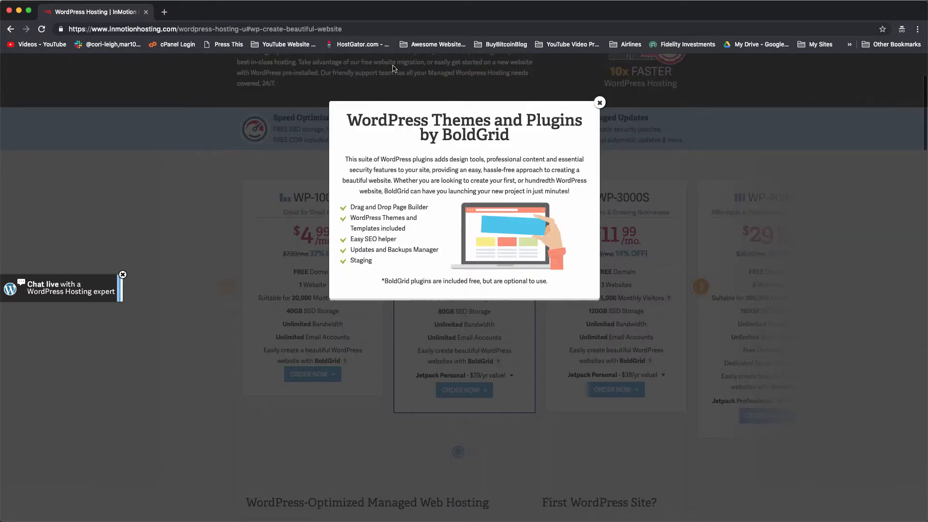
{"action": "left_click", "coordinate": [601, 102]}
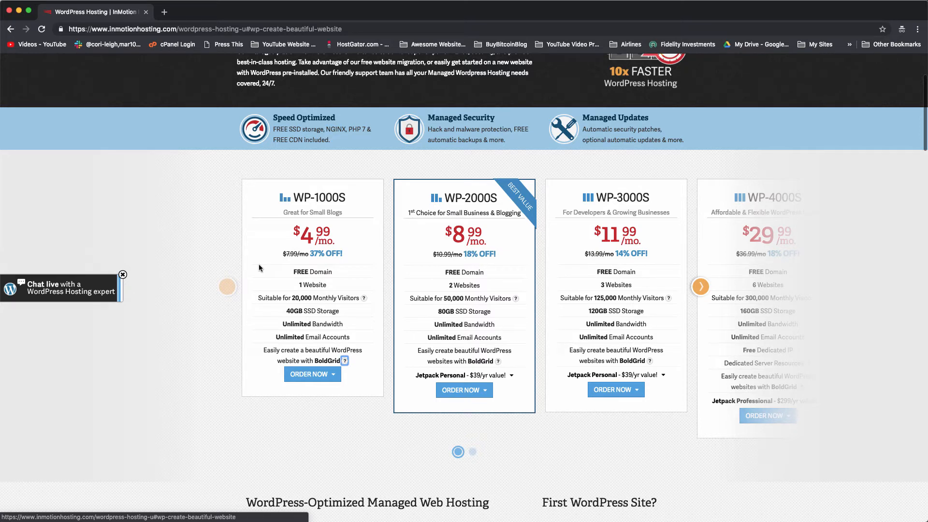
{"action": "left_click", "coordinate": [364, 299]}
{"action": "left_click", "coordinate": [600, 103]}
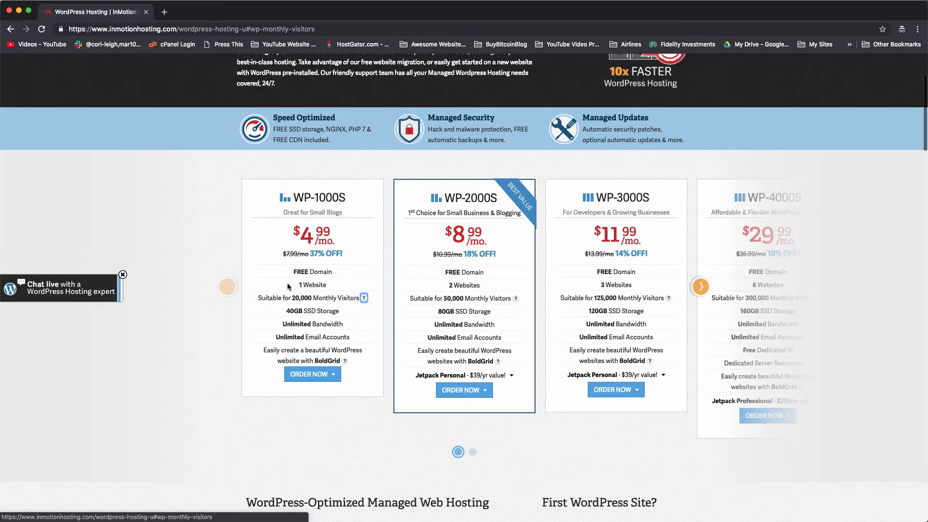
{"action": "scroll", "coordinate": [287, 286], "scroll_direction": "up", "scroll_amount": 5}
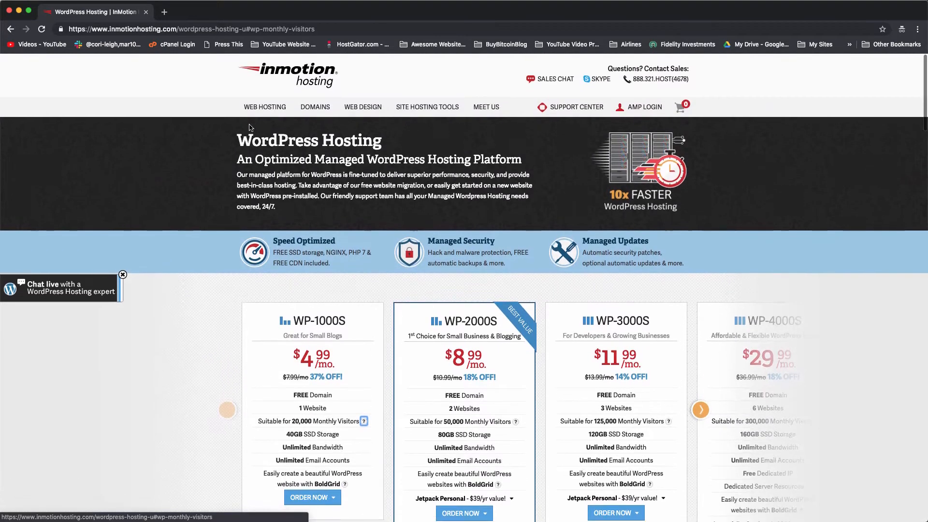
Go back to the InMotion homepage and open the Business Hosting page.
{"action": "left_click", "coordinate": [10, 29]}
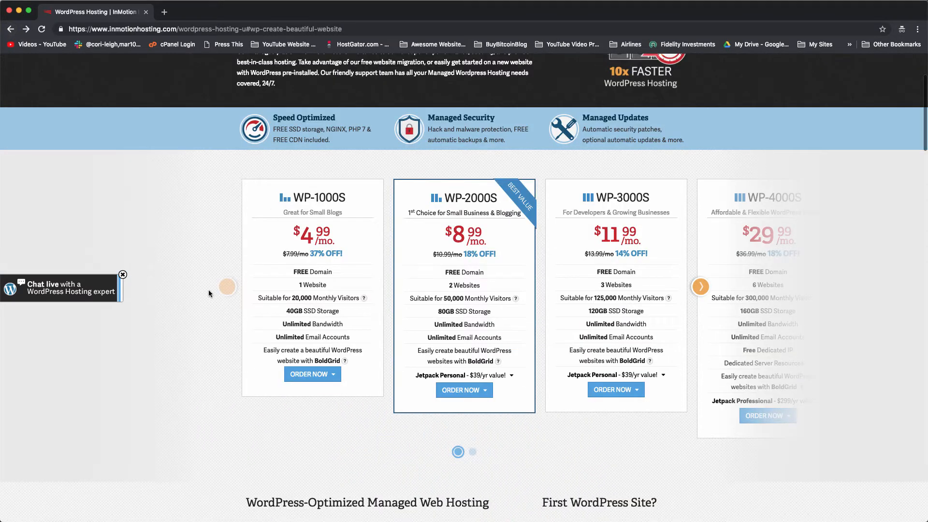
{"action": "scroll", "coordinate": [209, 292], "scroll_direction": "up", "scroll_amount": 5}
{"action": "left_click", "coordinate": [10, 31]}
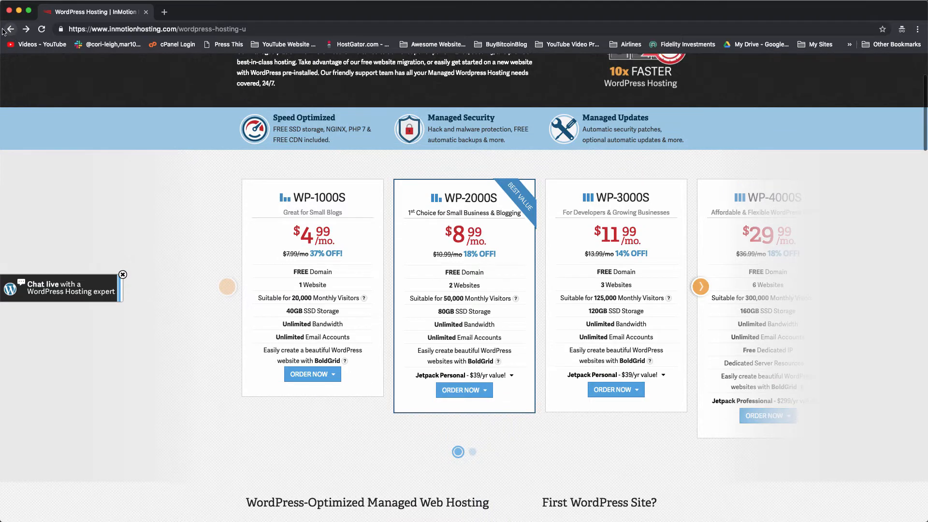
{"action": "left_click", "coordinate": [4, 30]}
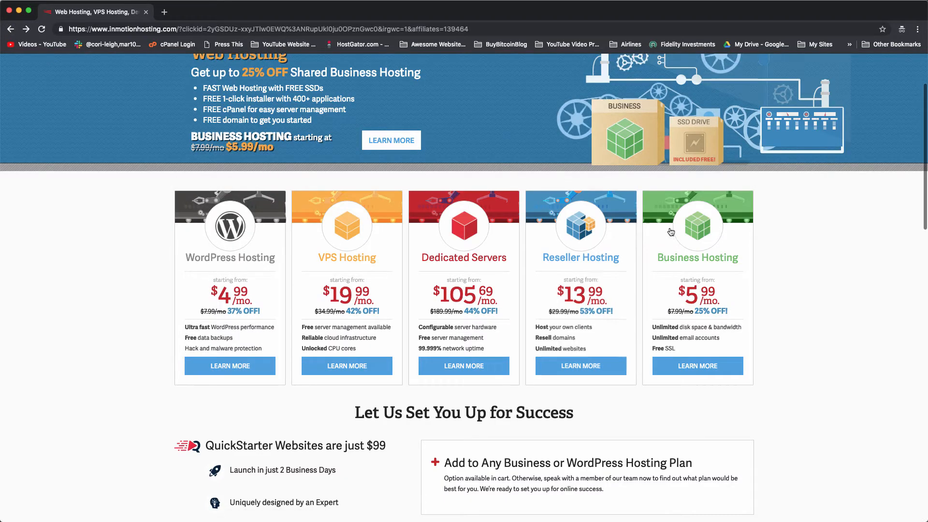
{"action": "left_click", "coordinate": [707, 370]}
{"action": "scroll", "coordinate": [694, 370], "scroll_direction": "down", "scroll_amount": 5}
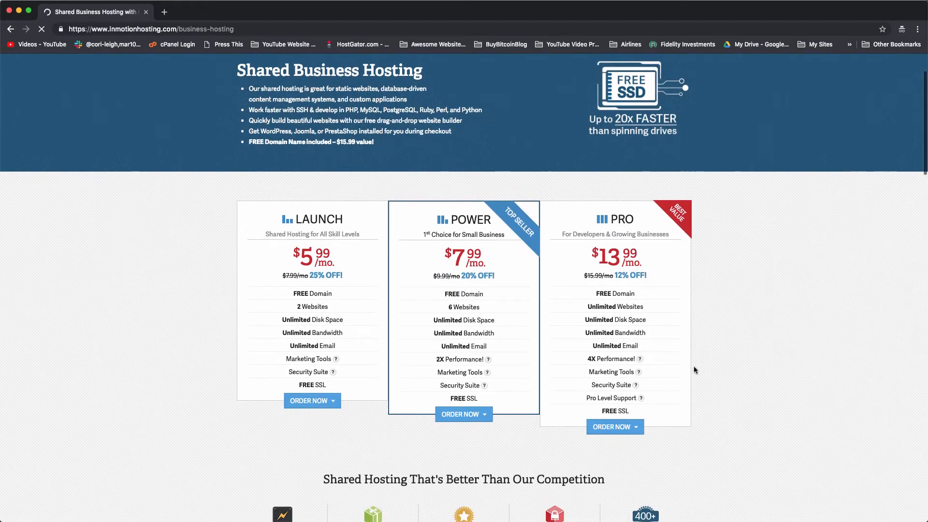
Highlight the Launch plan's 2 Websites, Space, Bandwidth and FREE SSL features.
{"action": "mouse_move", "coordinate": [297, 307]}
{"action": "left_mouse_down"}
{"action": "mouse_move", "coordinate": [333, 312]}
{"action": "mouse_move", "coordinate": [343, 332]}
{"action": "mouse_move", "coordinate": [276, 328]}
{"action": "mouse_move", "coordinate": [302, 319]}
{"action": "left_mouse_up"}
{"action": "double_click", "coordinate": [334, 319]}
{"action": "double_click", "coordinate": [339, 333]}
{"action": "left_click", "coordinate": [346, 337]}
{"action": "left_click_drag", "start_coordinate": [297, 307], "coordinate": [313, 307]}
{"action": "left_click", "coordinate": [332, 309]}
{"action": "scroll", "coordinate": [313, 313], "scroll_direction": "down", "scroll_amount": 2}
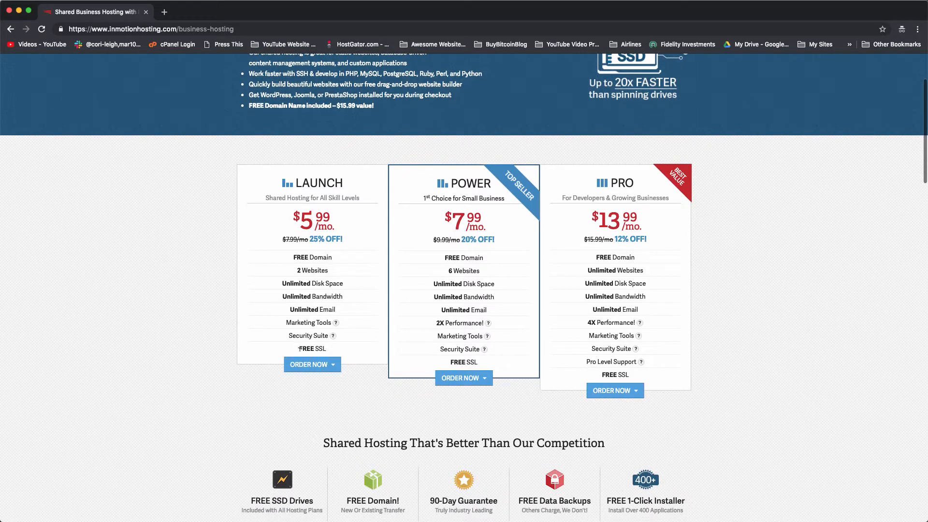
{"action": "left_click_drag", "start_coordinate": [300, 348], "coordinate": [327, 352]}
View and close the site's padlock connection security details.
{"action": "left_click", "coordinate": [60, 29]}
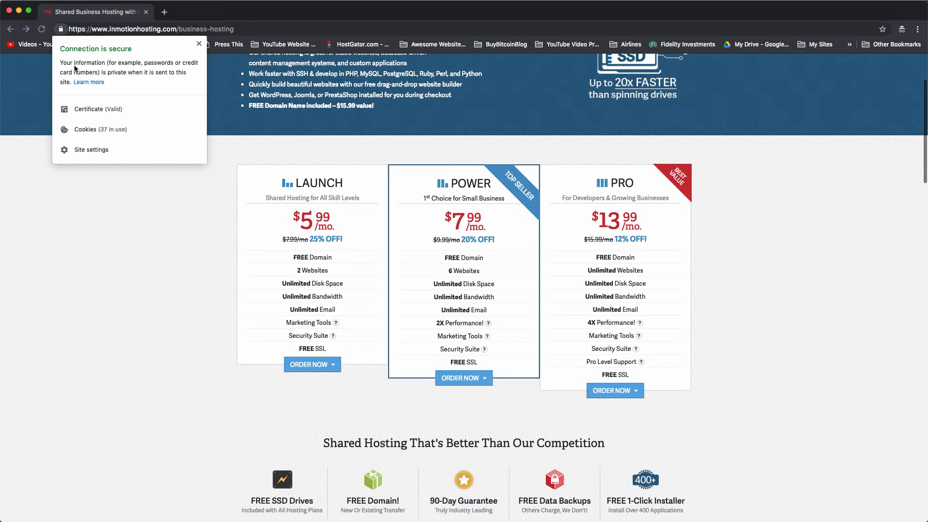
{"action": "left_click", "coordinate": [207, 294]}
{"action": "scroll", "coordinate": [207, 295], "scroll_direction": "up", "scroll_amount": 5}
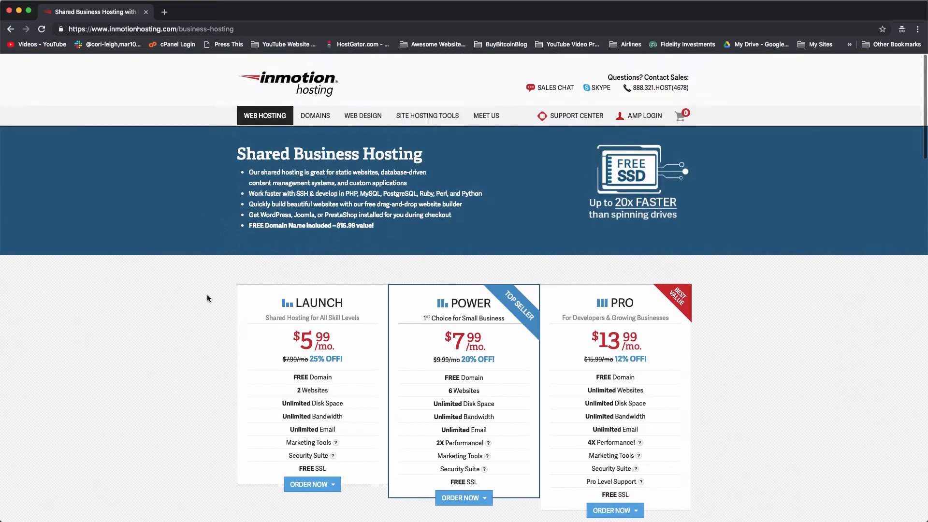
{"action": "scroll", "coordinate": [267, 253], "scroll_direction": "down", "scroll_amount": 8}
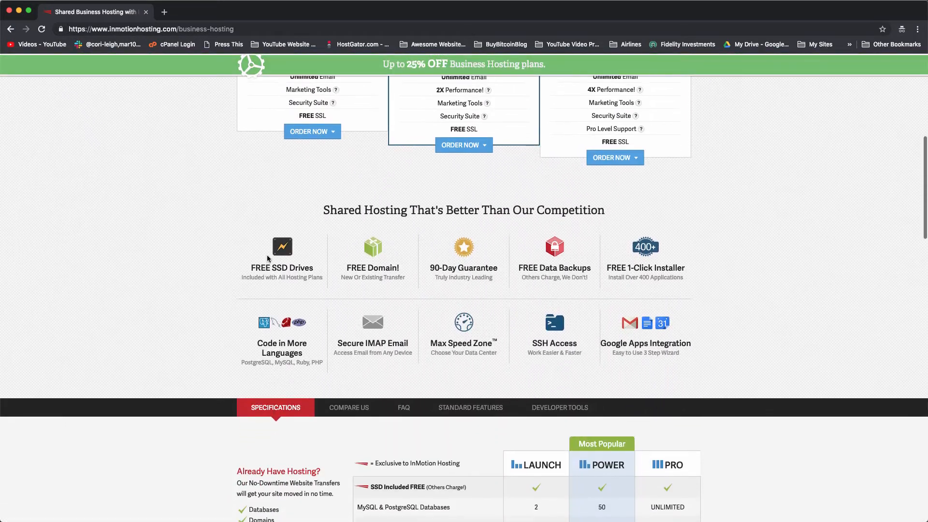
{"action": "mouse_move", "coordinate": [287, 251]}
{"action": "mouse_move", "coordinate": [386, 248]}
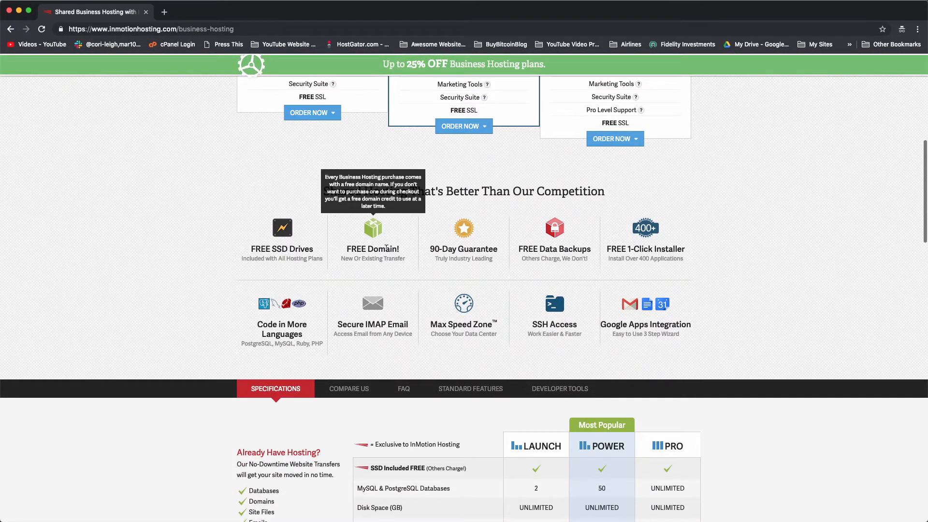
{"action": "mouse_move", "coordinate": [501, 247]}
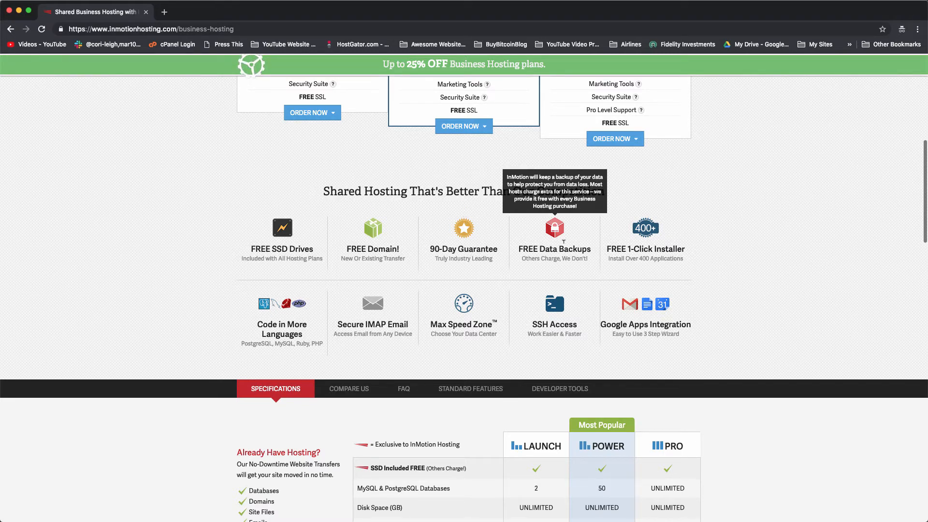
{"action": "mouse_move", "coordinate": [283, 315]}
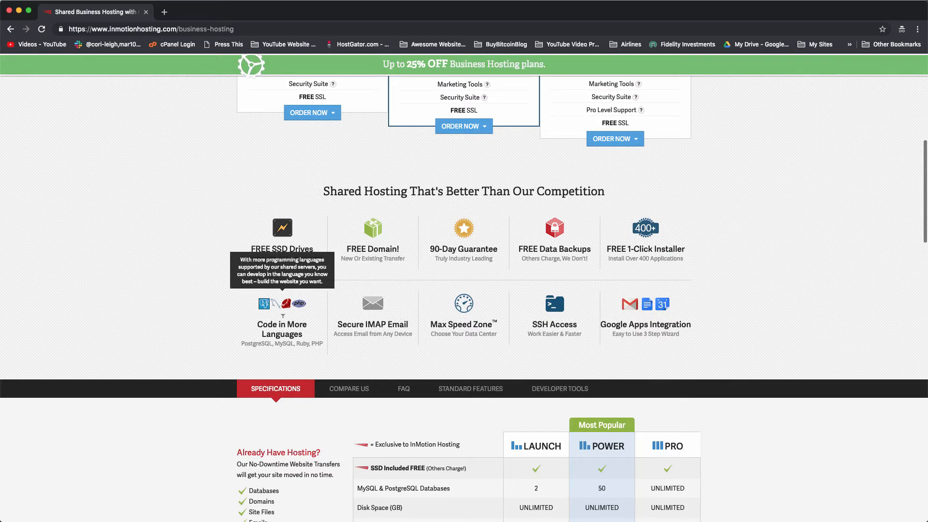
{"action": "scroll", "coordinate": [283, 316], "scroll_direction": "up", "scroll_amount": 5}
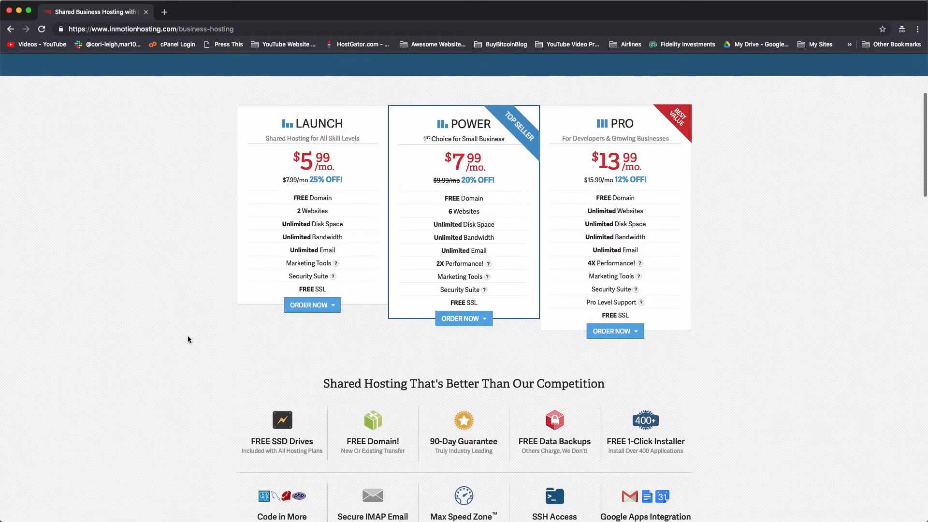
{"action": "scroll", "coordinate": [188, 339], "scroll_direction": "up", "scroll_amount": 4}
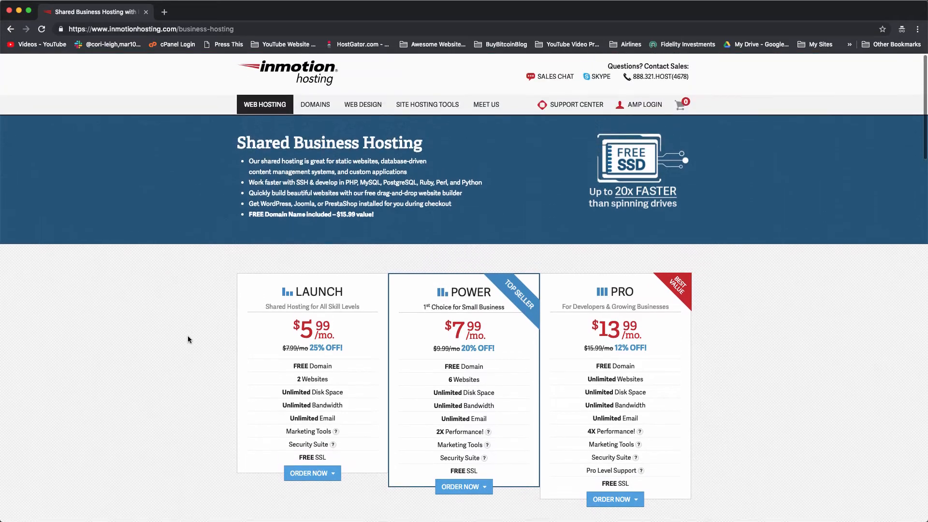
Choose the 1 year term under the Launch plan's ORDER NOW, then return to the pricing tab.
{"action": "scroll", "coordinate": [187, 339], "scroll_direction": "down", "scroll_amount": 2}
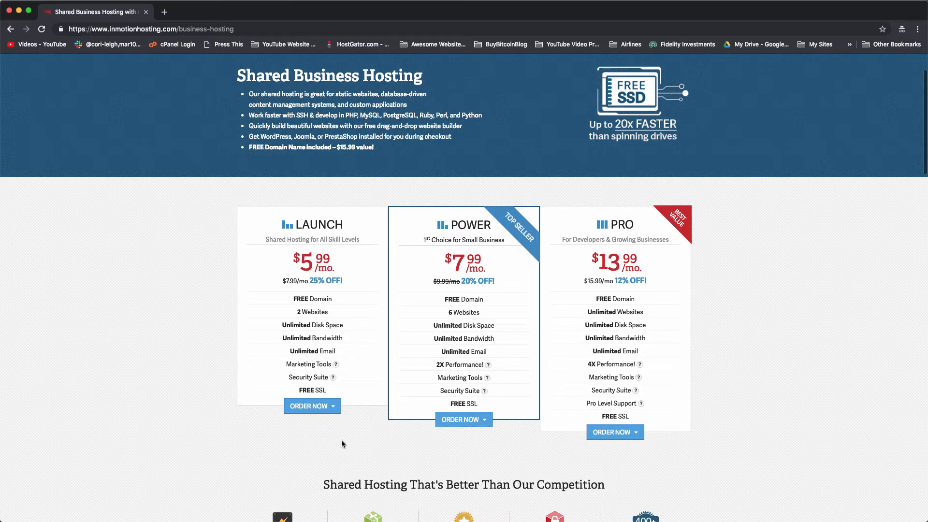
{"action": "scroll", "coordinate": [342, 441], "scroll_direction": "down", "scroll_amount": 1}
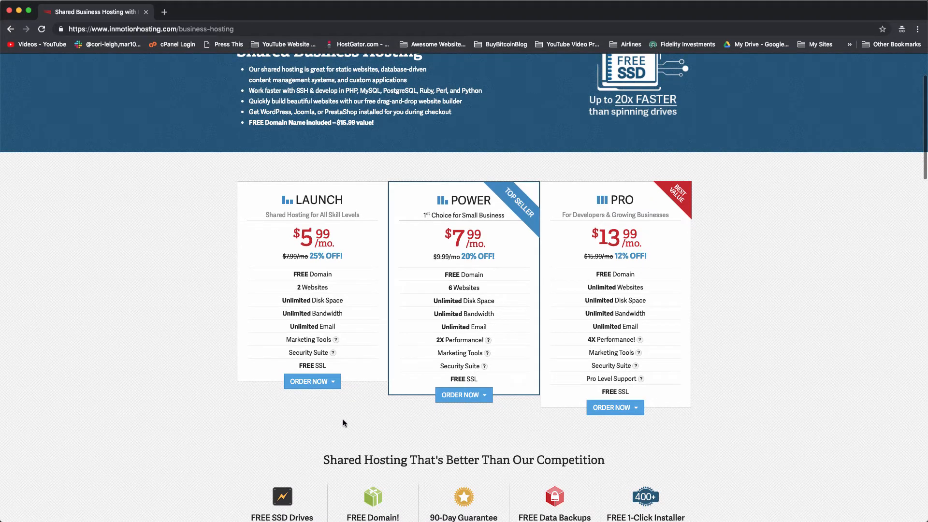
{"action": "mouse_move", "coordinate": [335, 382]}
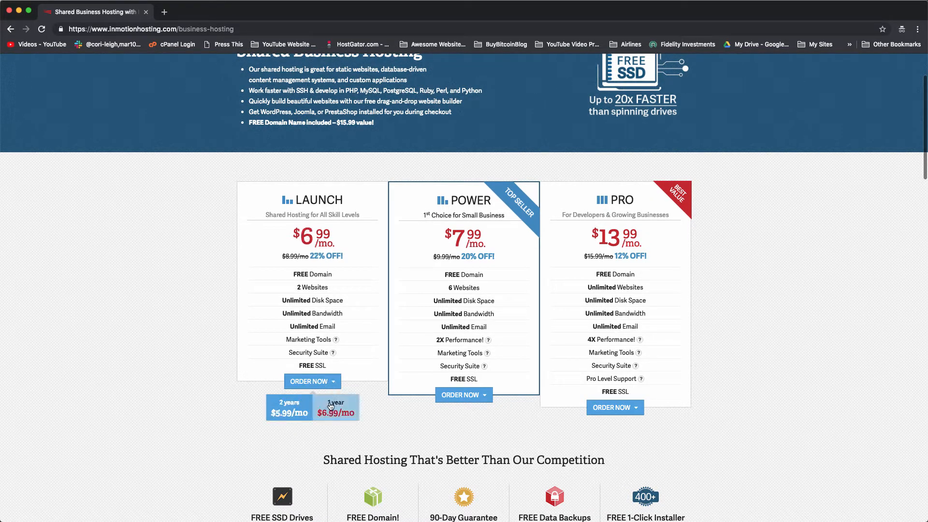
{"action": "left_click", "coordinate": [345, 412]}
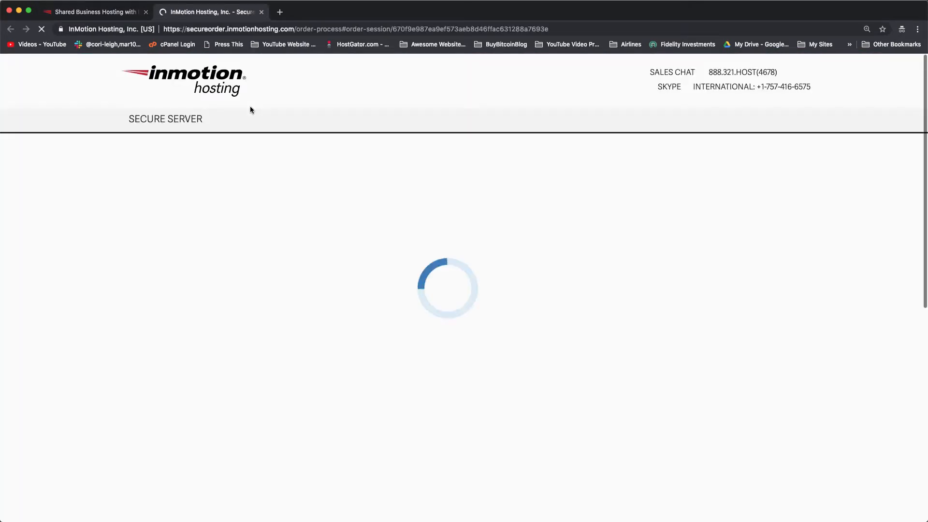
{"action": "left_click", "coordinate": [116, 12]}
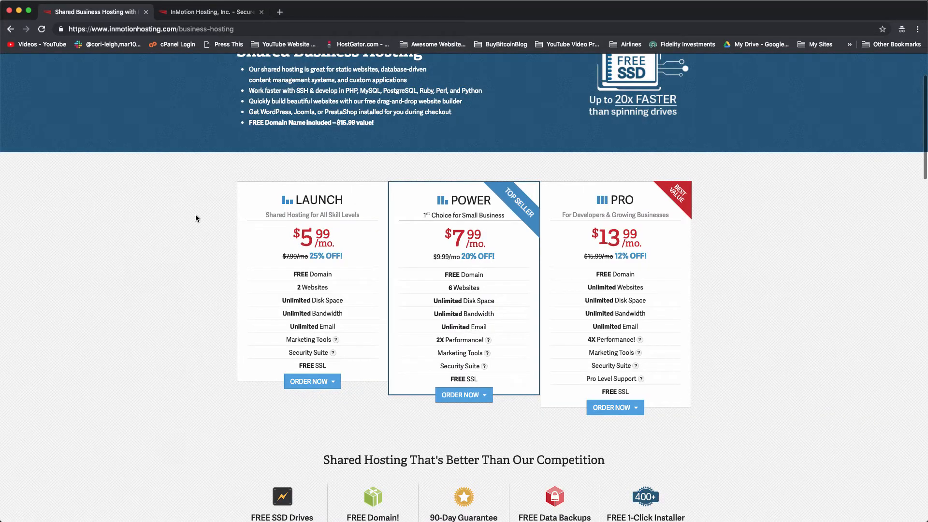
{"action": "mouse_move", "coordinate": [334, 386]}
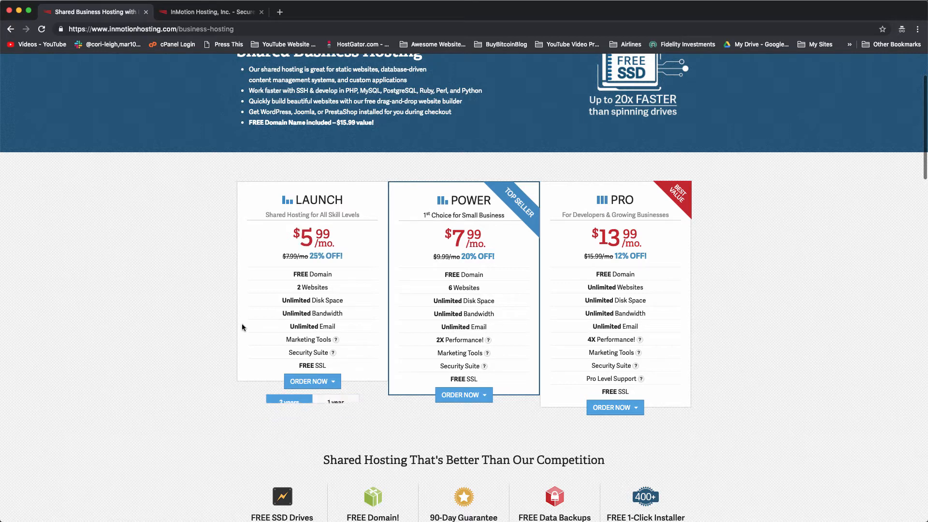
Decline the Power upgrade and continue with Washington, D.C. data center and no add-ons.
{"action": "left_click", "coordinate": [230, 18]}
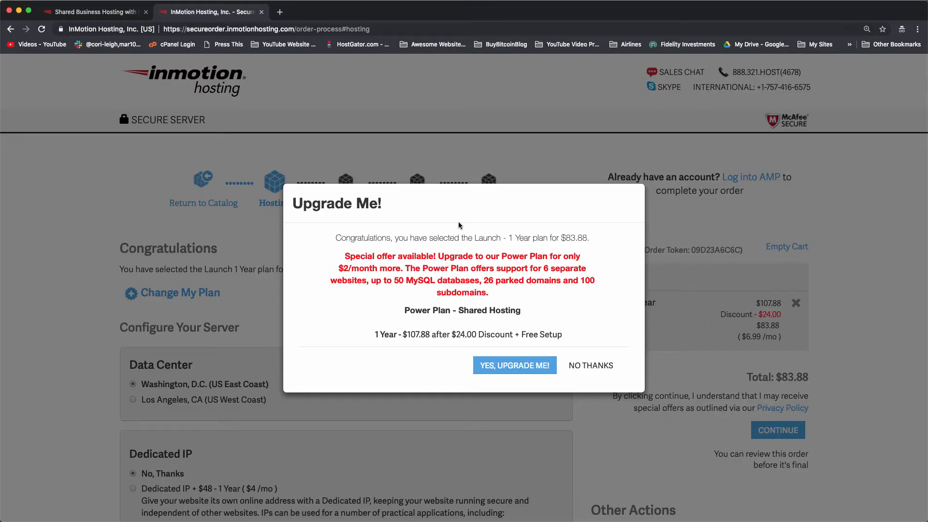
{"action": "left_click", "coordinate": [604, 372]}
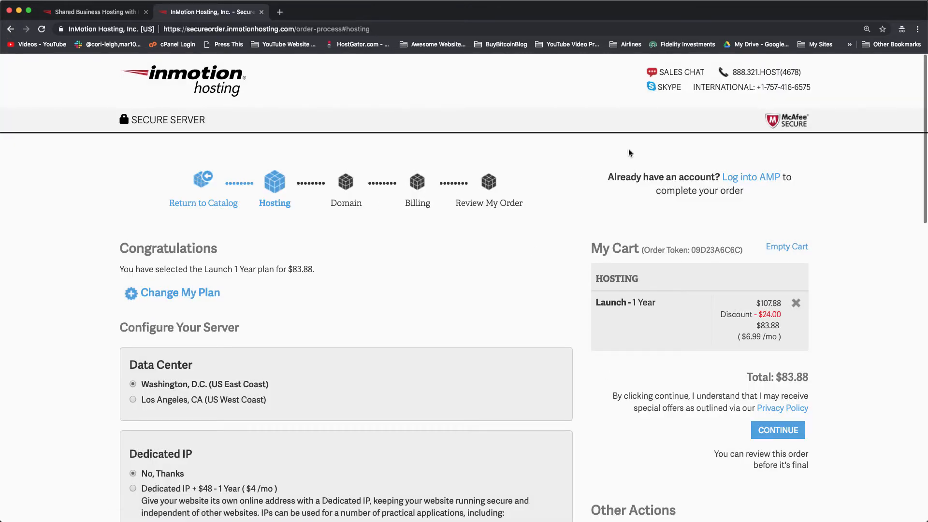
{"action": "scroll", "coordinate": [536, 268], "scroll_direction": "down", "scroll_amount": 2}
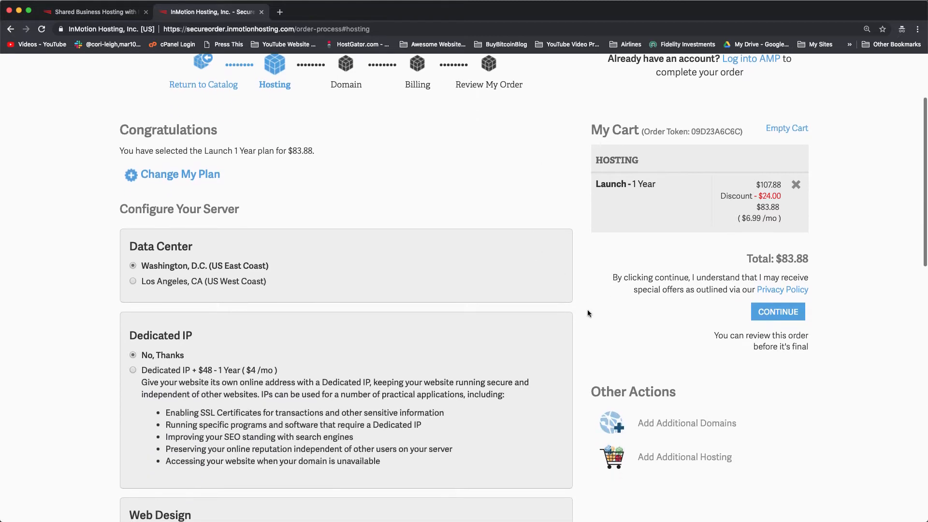
{"action": "scroll", "coordinate": [587, 313], "scroll_direction": "down", "scroll_amount": 3}
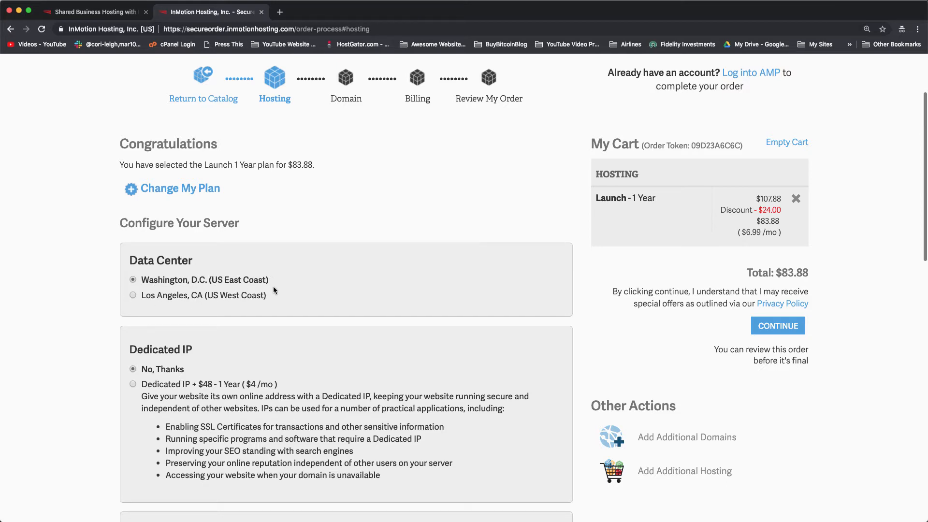
{"action": "scroll", "coordinate": [273, 286], "scroll_direction": "down", "scroll_amount": 3}
{"action": "scroll", "coordinate": [207, 272], "scroll_direction": "down", "scroll_amount": 8}
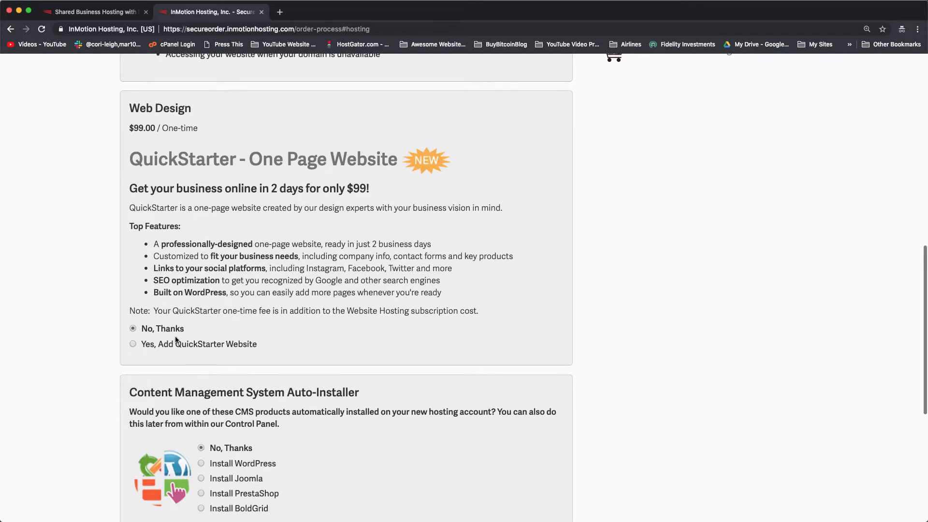
{"action": "scroll", "coordinate": [293, 338], "scroll_direction": "down", "scroll_amount": 6}
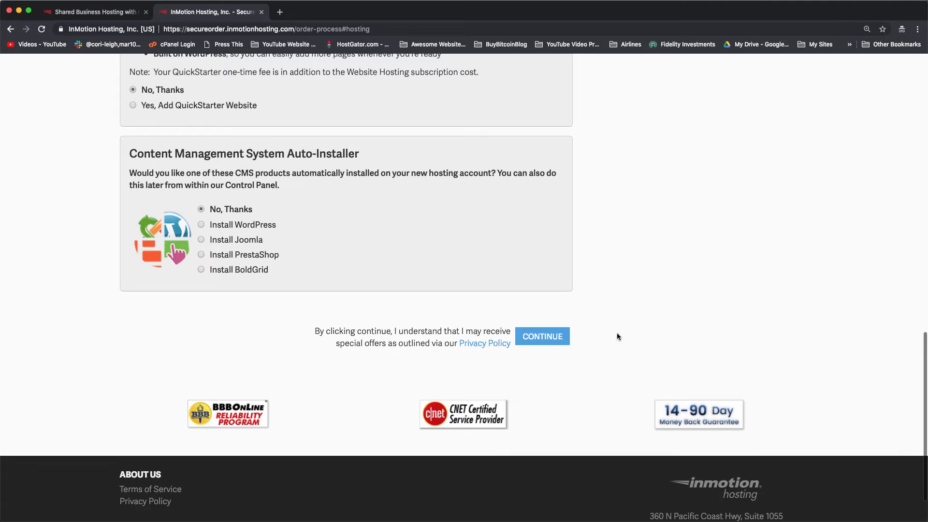
{"action": "scroll", "coordinate": [618, 336], "scroll_direction": "up", "scroll_amount": 15}
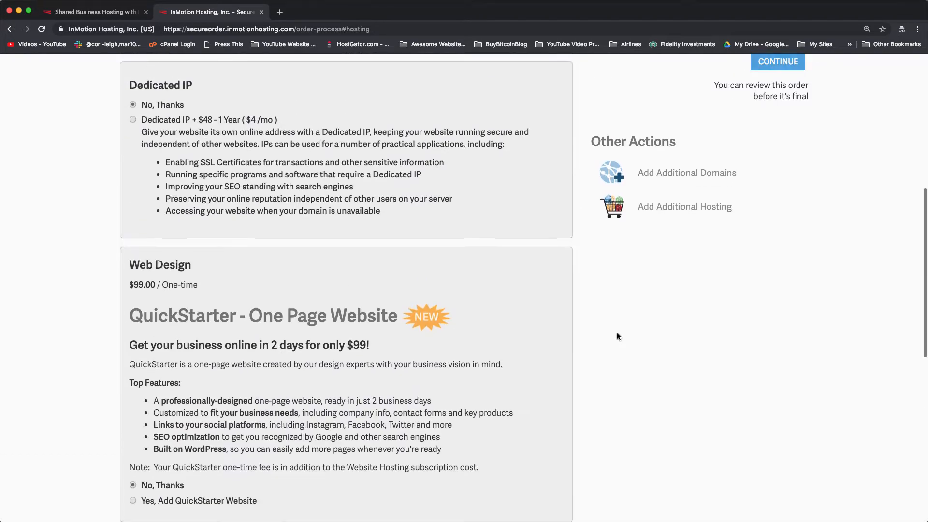
{"action": "scroll", "coordinate": [617, 337], "scroll_direction": "down", "scroll_amount": 15}
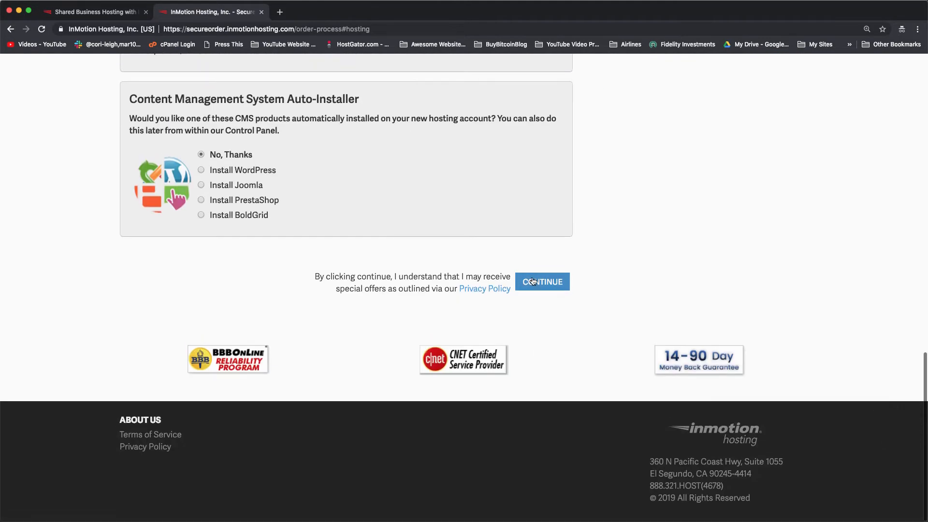
{"action": "left_click", "coordinate": [532, 277]}
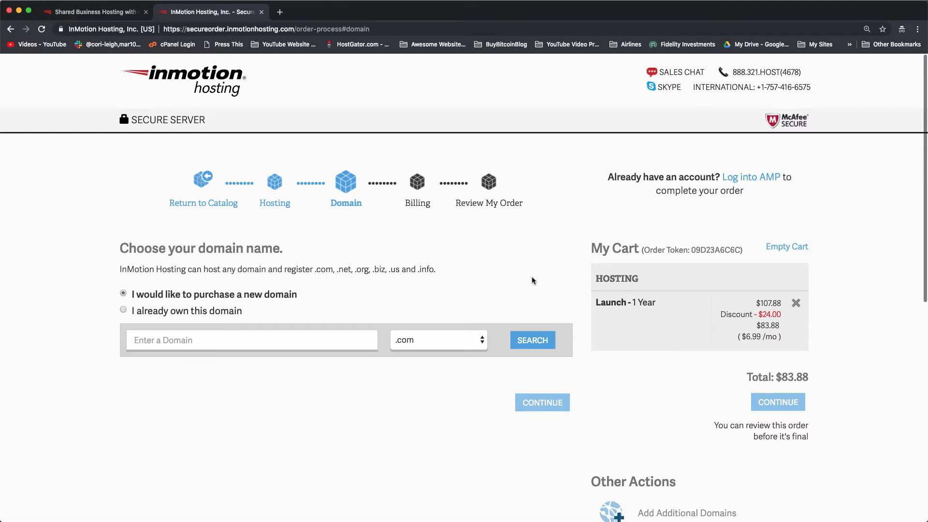
Search inmotionwpguide, add inmotionwpguide.com to the cart, and continue.
{"action": "left_click", "coordinate": [228, 333]}
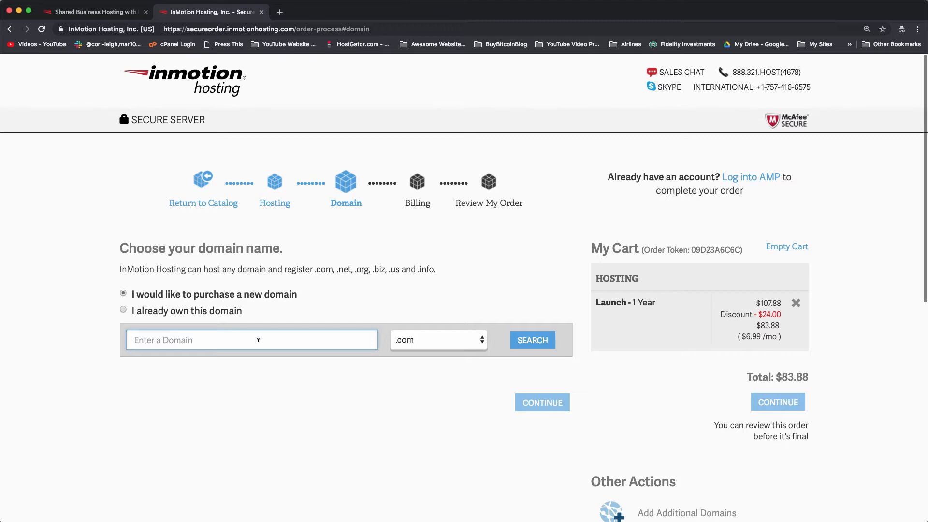
{"action": "type", "text": "inmotionwpguide"}
{"action": "left_click", "coordinate": [527, 341]}
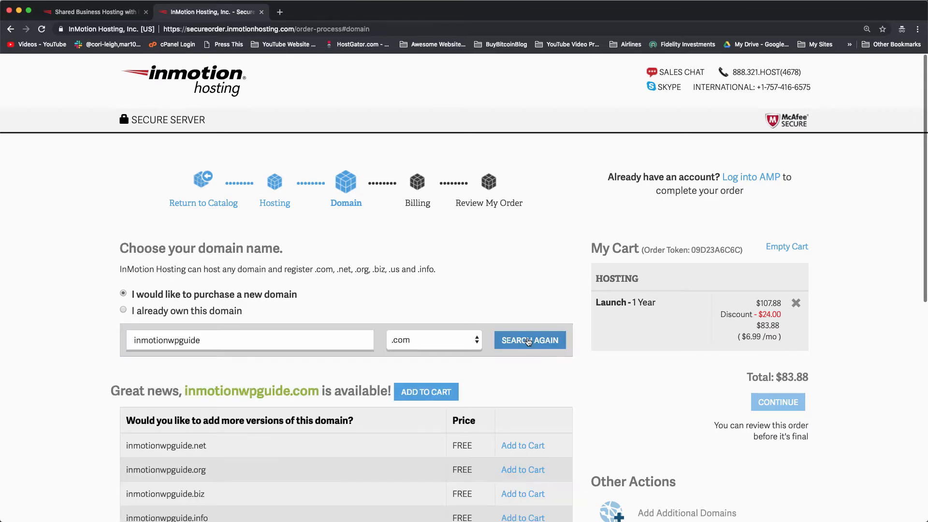
{"action": "scroll", "coordinate": [484, 261], "scroll_direction": "down", "scroll_amount": 5}
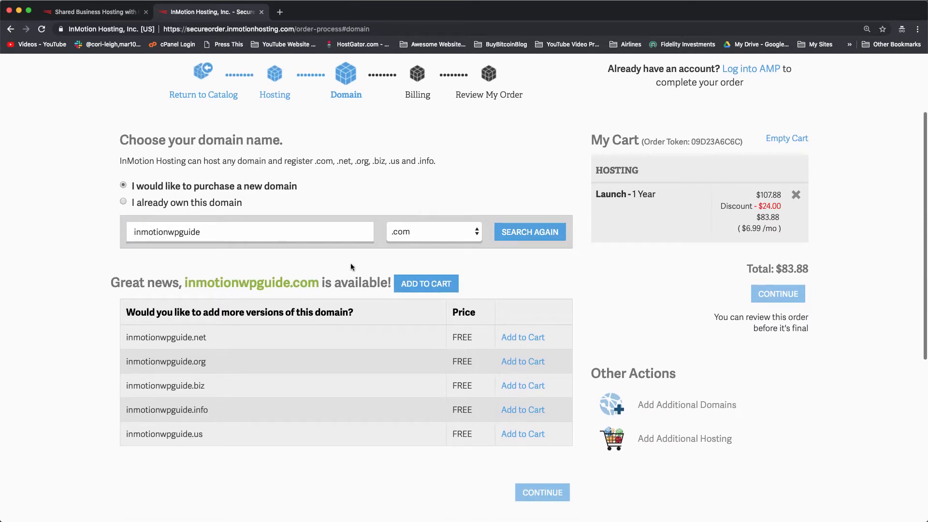
{"action": "left_click", "coordinate": [438, 285]}
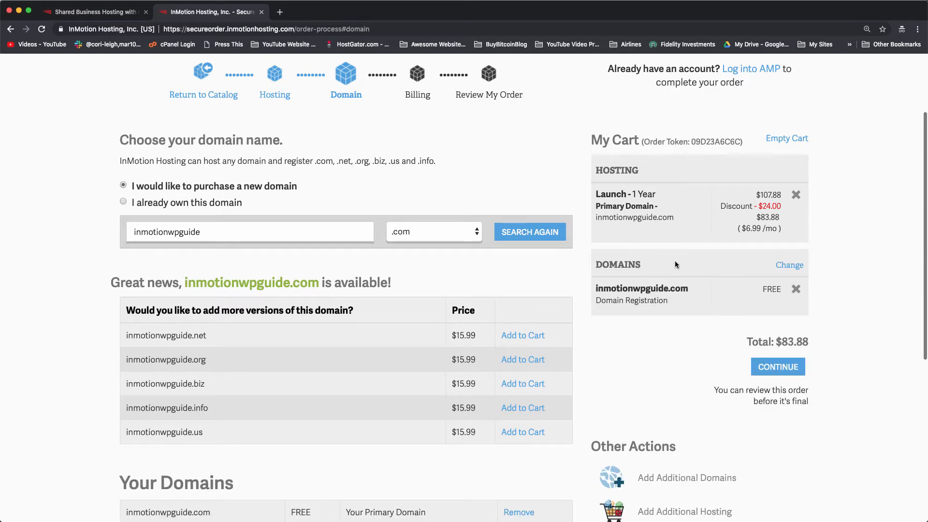
{"action": "scroll", "coordinate": [643, 340], "scroll_direction": "down", "scroll_amount": 2}
{"action": "scroll", "coordinate": [663, 349], "scroll_direction": "up", "scroll_amount": 3}
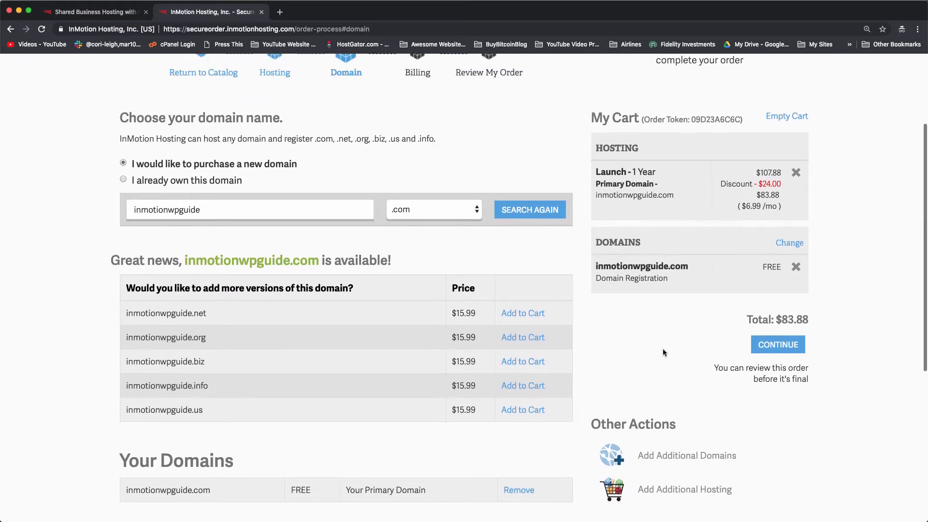
{"action": "left_click", "coordinate": [779, 386]}
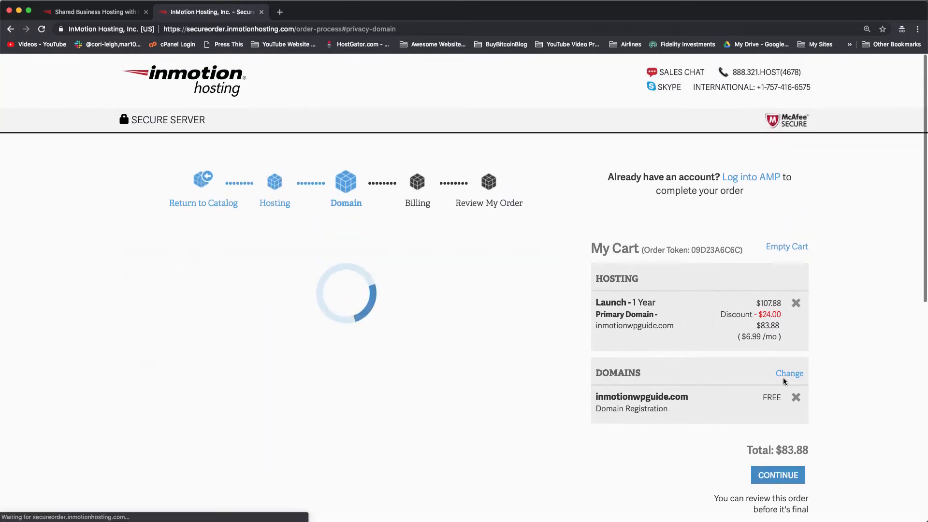
Skip domain privacy and enter the new customer's e-mail address.
{"action": "scroll", "coordinate": [374, 190], "scroll_direction": "down", "scroll_amount": 3}
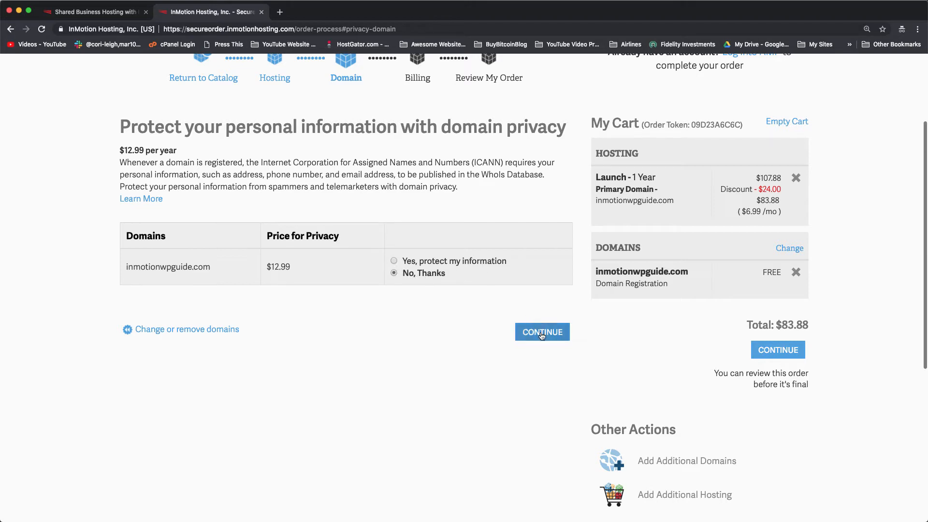
{"action": "left_click", "coordinate": [557, 337]}
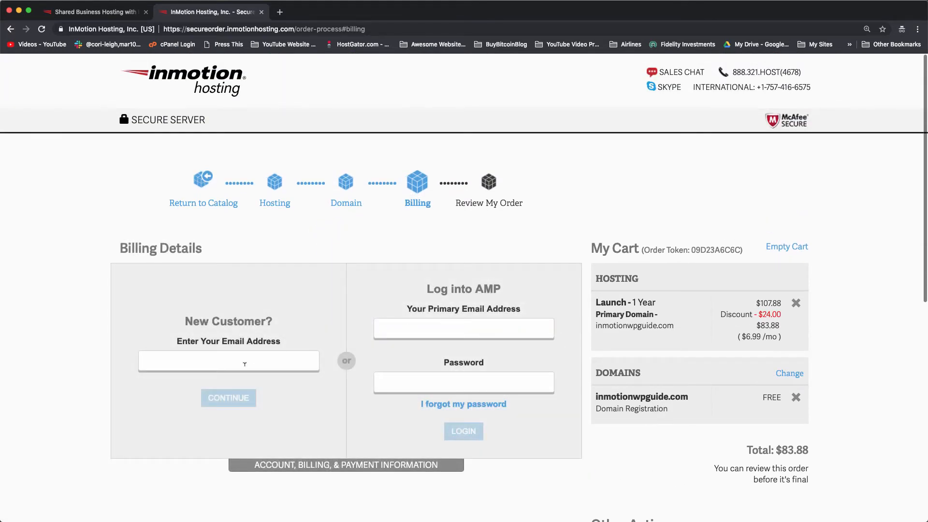
{"action": "left_click", "coordinate": [244, 364]}
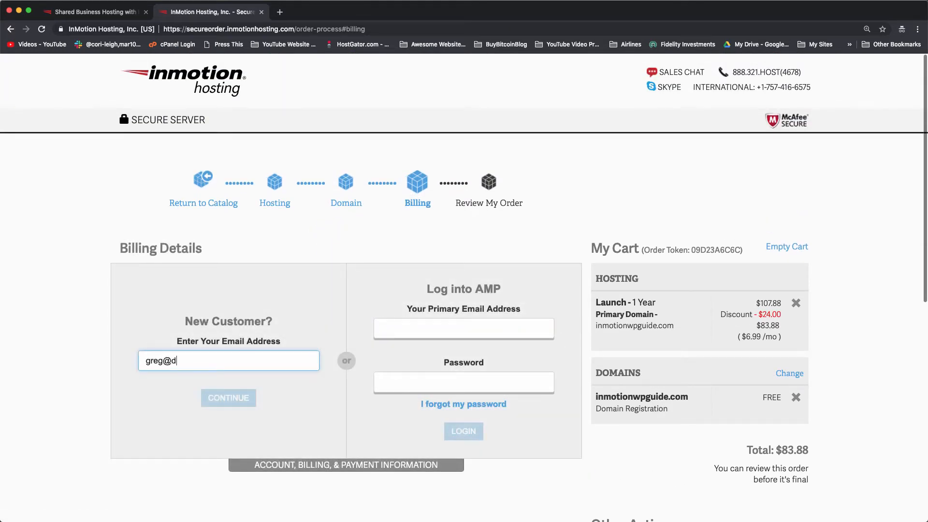
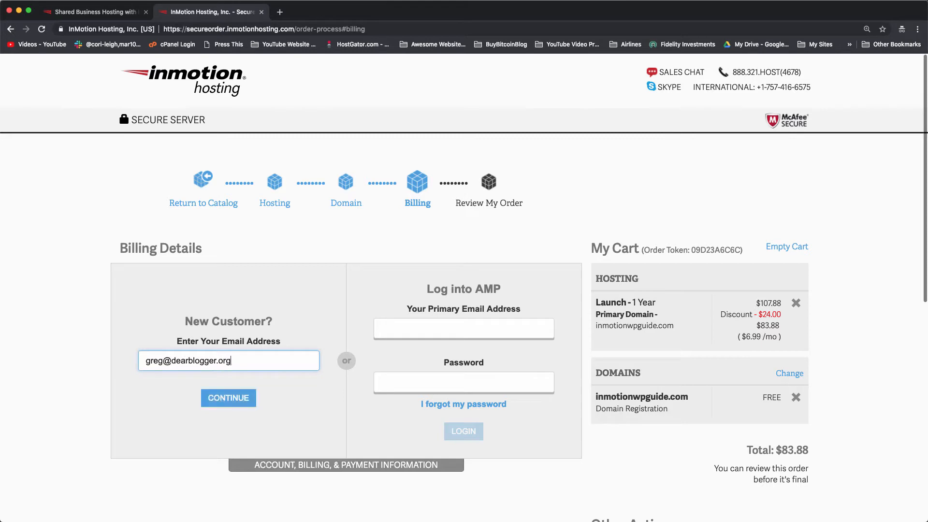
{"action": "left_click", "coordinate": [218, 400]}
Fill in the customer's first and last name on the account form.
{"action": "scroll", "coordinate": [317, 216], "scroll_direction": "down", "scroll_amount": 2}
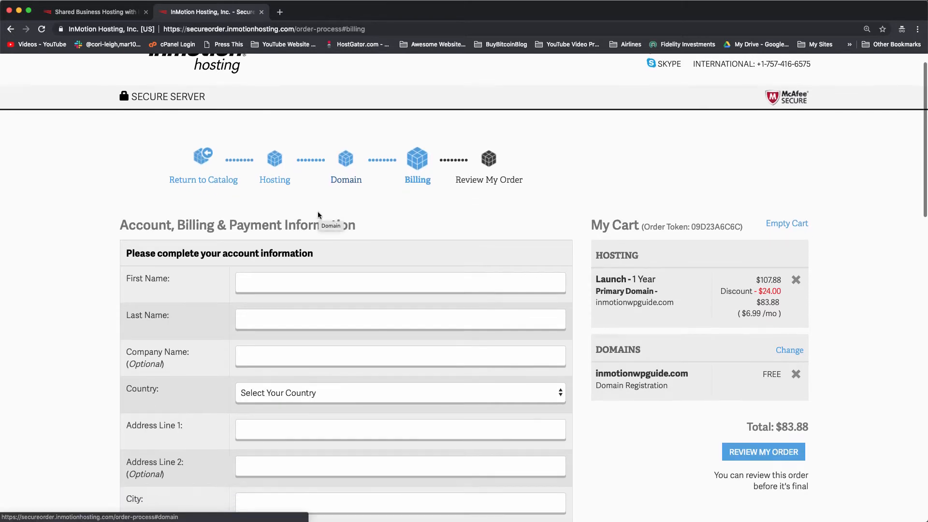
{"action": "scroll", "coordinate": [318, 211], "scroll_direction": "down", "scroll_amount": 3}
{"action": "left_click", "coordinate": [306, 223]}
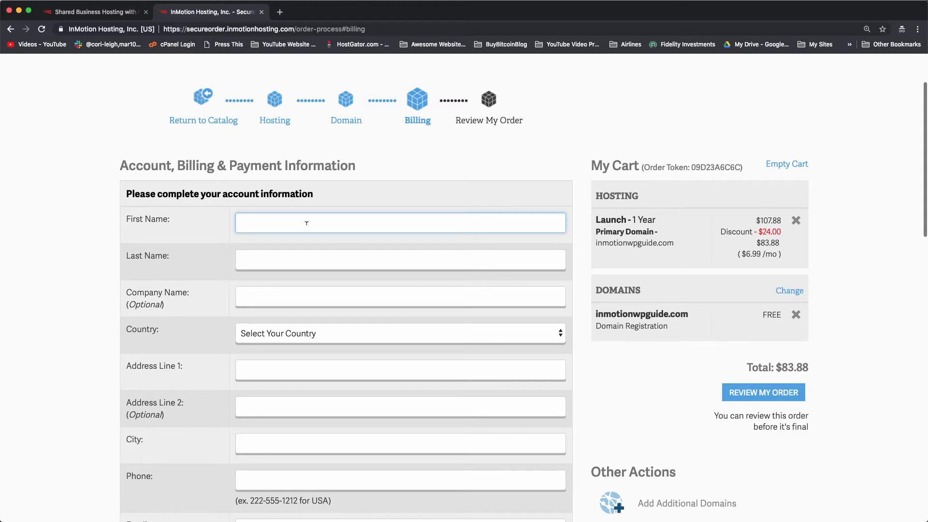
{"action": "type", "text": "Greg"}
{"action": "key", "text": "Tab"}
{"action": "type", "text": "Naraya"}
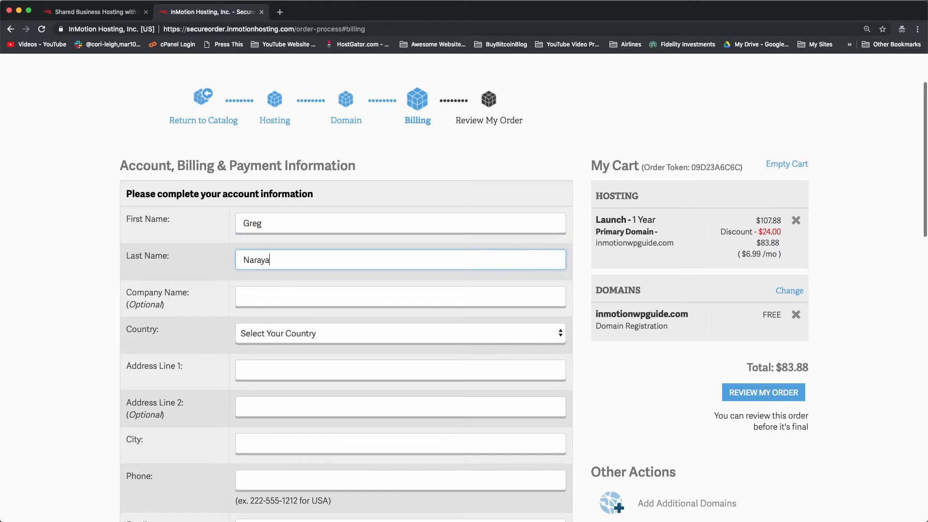
{"action": "scroll", "coordinate": [335, 239], "scroll_direction": "down", "scroll_amount": 2}
{"action": "left_click", "coordinate": [352, 245]}
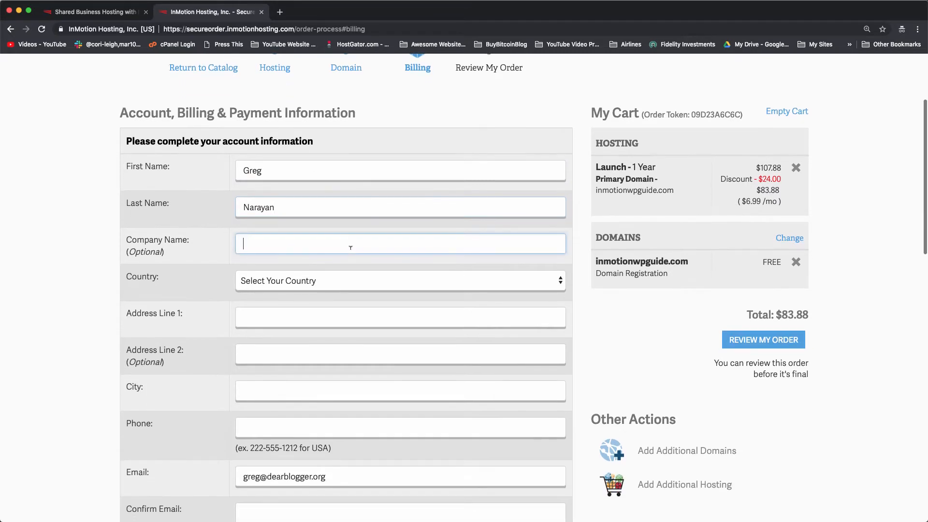
Scroll down the form and enter the masked password field.
{"action": "scroll", "coordinate": [351, 247], "scroll_direction": "down", "scroll_amount": 2}
{"action": "scroll", "coordinate": [350, 248], "scroll_direction": "down", "scroll_amount": 1}
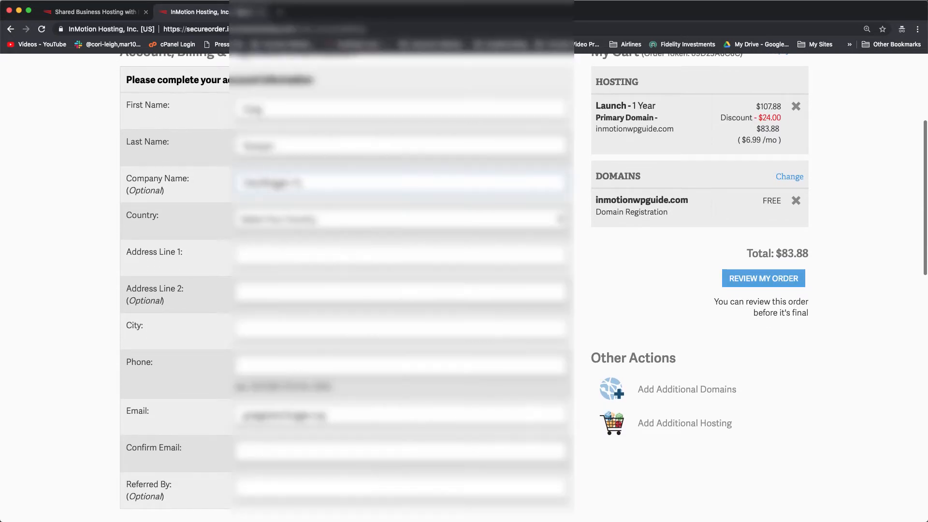
{"action": "scroll", "coordinate": [351, 247], "scroll_direction": "down", "scroll_amount": 3}
{"action": "scroll", "coordinate": [325, 269], "scroll_direction": "down", "scroll_amount": 8}
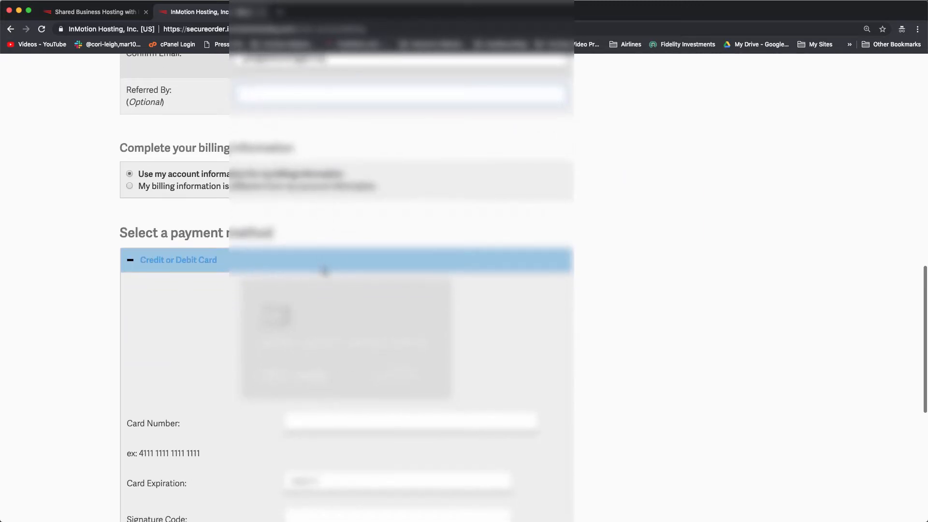
{"action": "scroll", "coordinate": [324, 270], "scroll_direction": "down", "scroll_amount": 3}
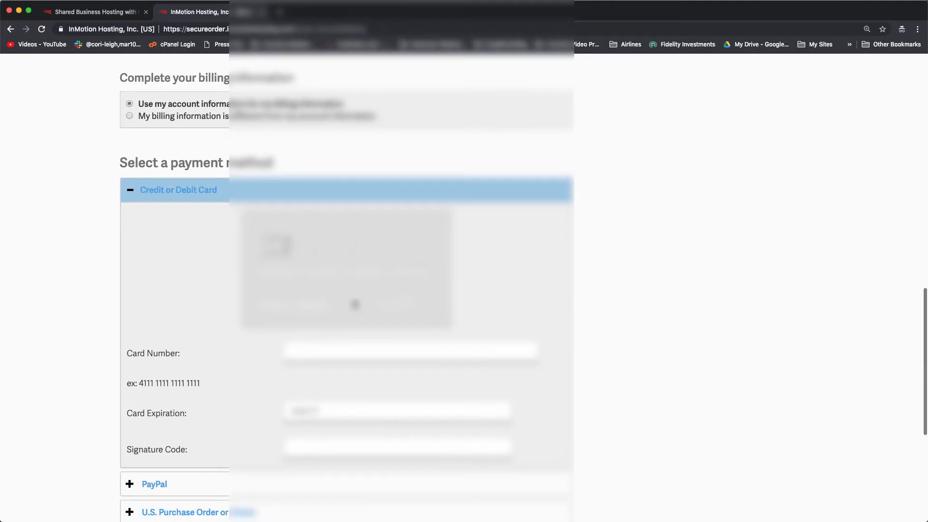
{"action": "type", "text": "*****"}
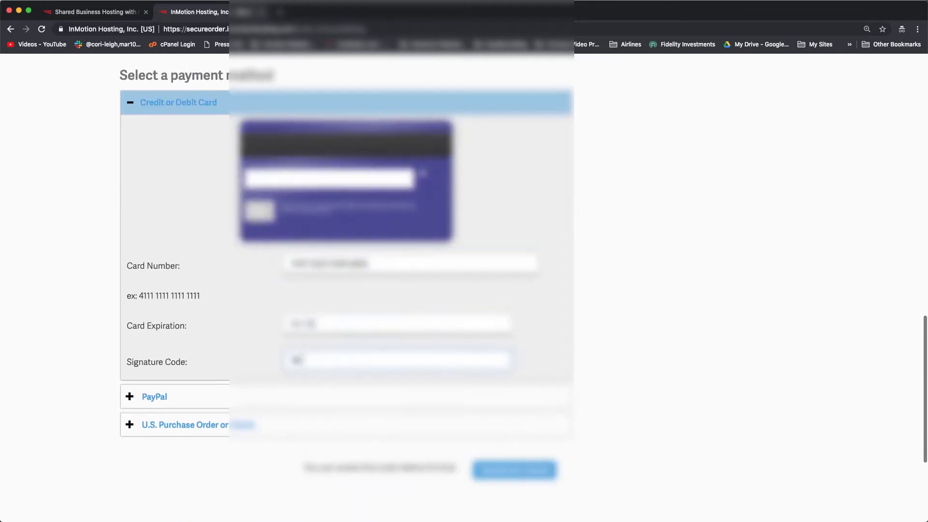
Check My Cart and highlight the discount amount.
{"action": "scroll", "coordinate": [193, 318], "scroll_direction": "down", "scroll_amount": 5}
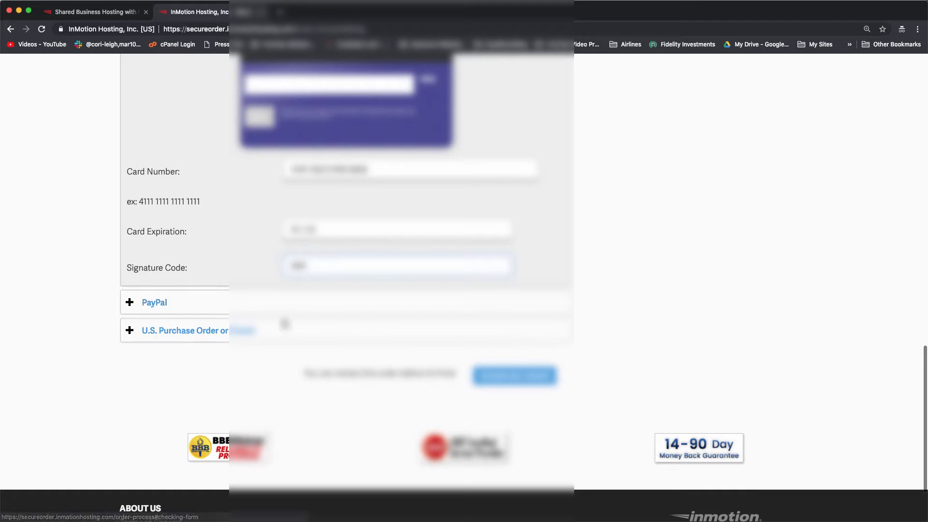
{"action": "scroll", "coordinate": [676, 339], "scroll_direction": "down", "scroll_amount": 4}
{"action": "scroll", "coordinate": [675, 338], "scroll_direction": "up", "scroll_amount": 6}
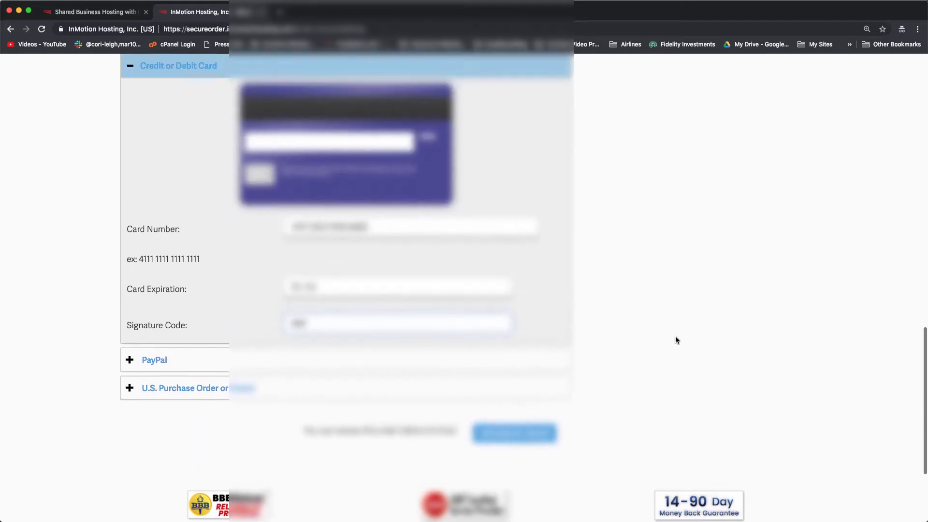
{"action": "scroll", "coordinate": [676, 340], "scroll_direction": "up", "scroll_amount": 10}
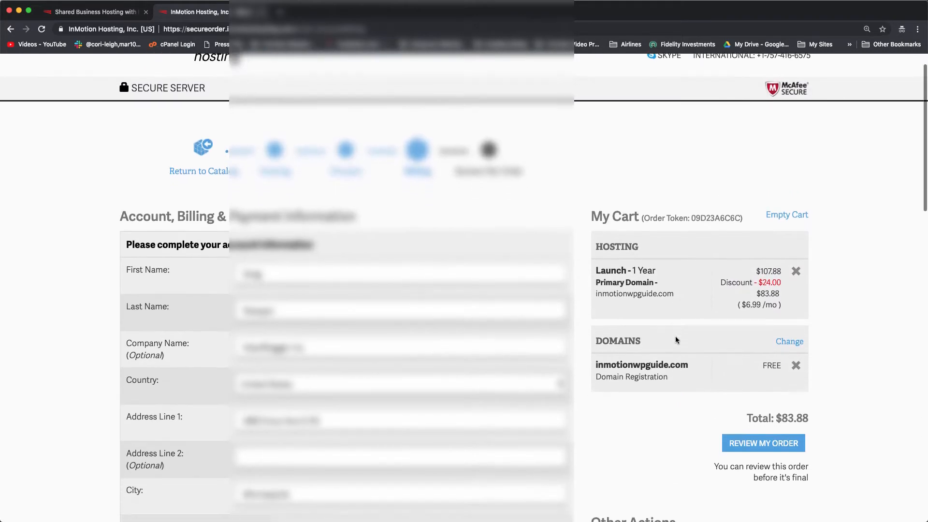
{"action": "scroll", "coordinate": [676, 340], "scroll_direction": "down", "scroll_amount": 3}
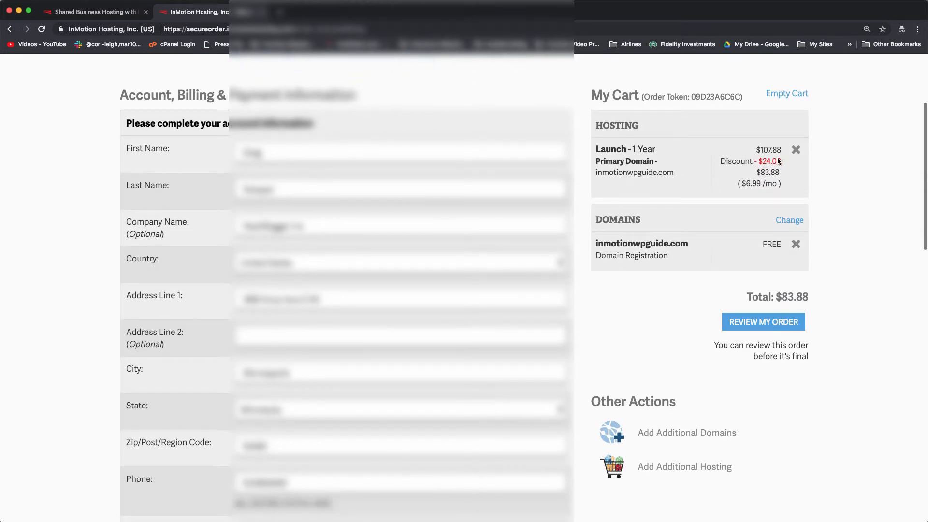
{"action": "mouse_move", "coordinate": [782, 160]}
{"action": "left_mouse_down"}
{"action": "mouse_move", "coordinate": [767, 161]}
{"action": "mouse_move", "coordinate": [783, 165]}
{"action": "left_mouse_up"}
{"action": "scroll", "coordinate": [782, 164], "scroll_direction": "down", "scroll_amount": 1}
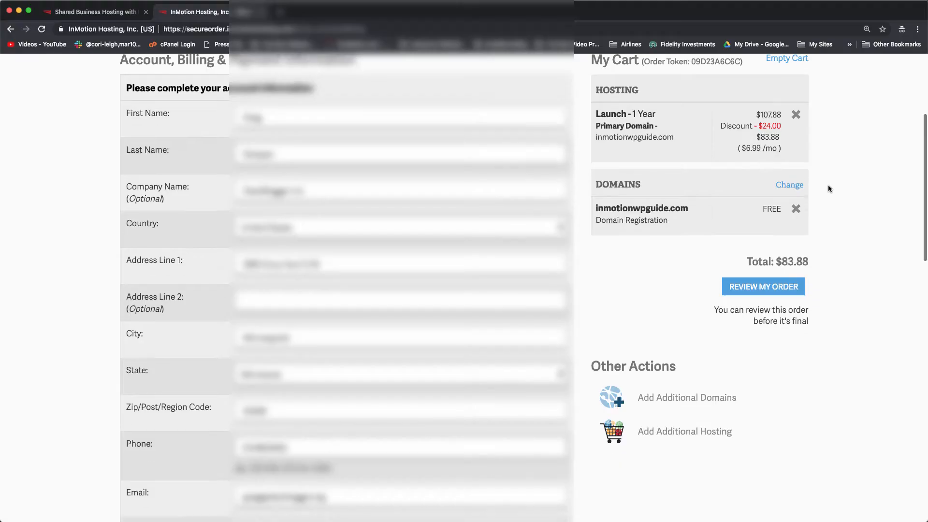
{"action": "scroll", "coordinate": [828, 185], "scroll_direction": "down", "scroll_amount": 2}
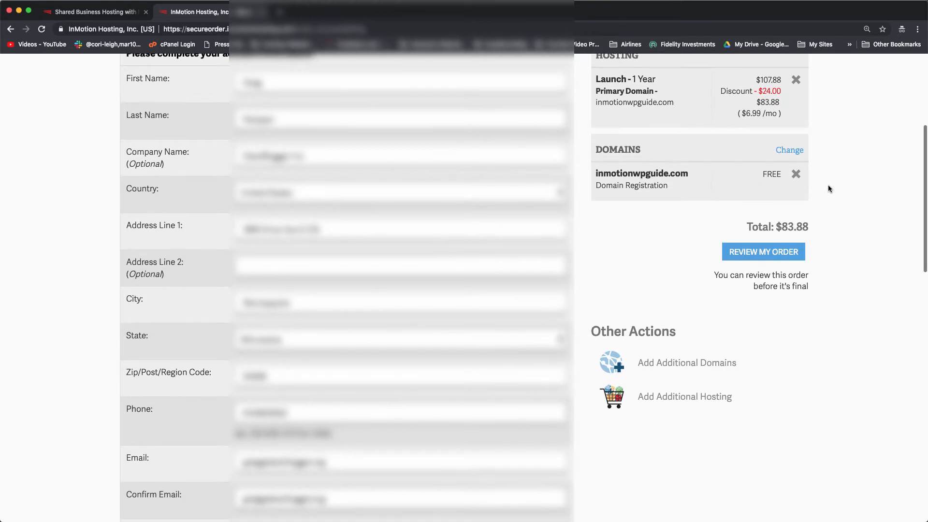
Open the order review page and look over the itemised charges.
{"action": "scroll", "coordinate": [828, 184], "scroll_direction": "down", "scroll_amount": 10}
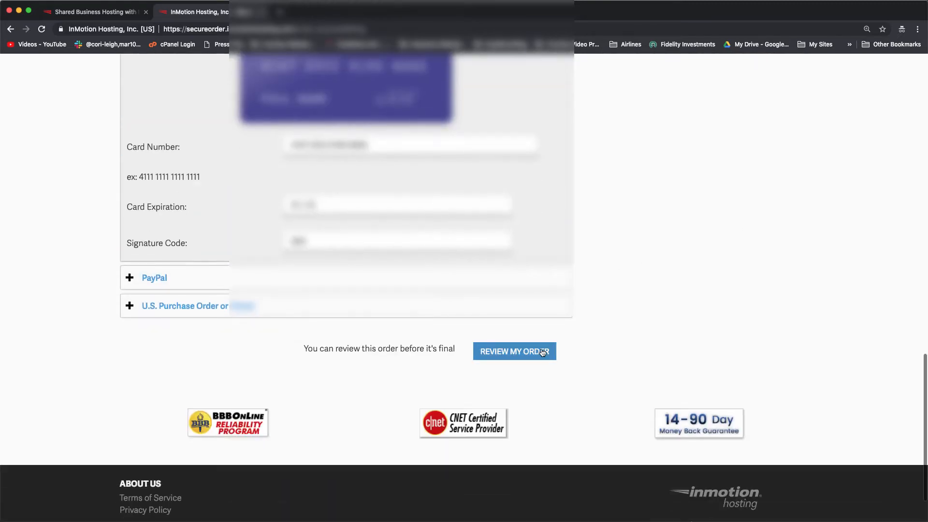
{"action": "left_click", "coordinate": [542, 353]}
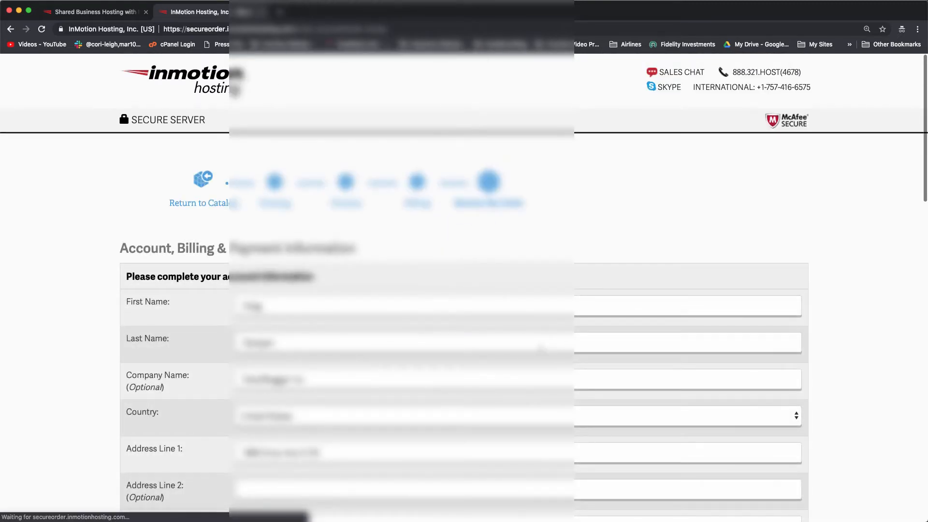
{"action": "scroll", "coordinate": [542, 352], "scroll_direction": "down", "scroll_amount": 5}
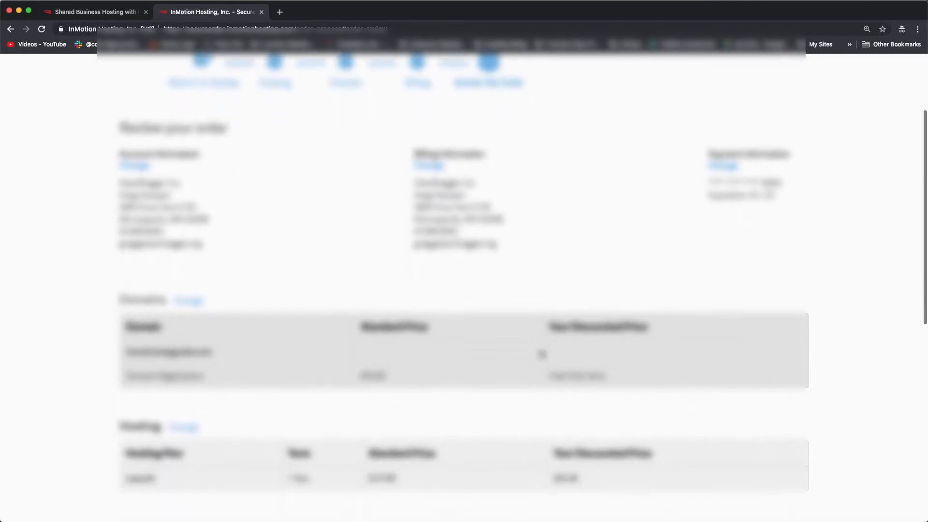
{"action": "scroll", "coordinate": [541, 355], "scroll_direction": "down", "scroll_amount": 6}
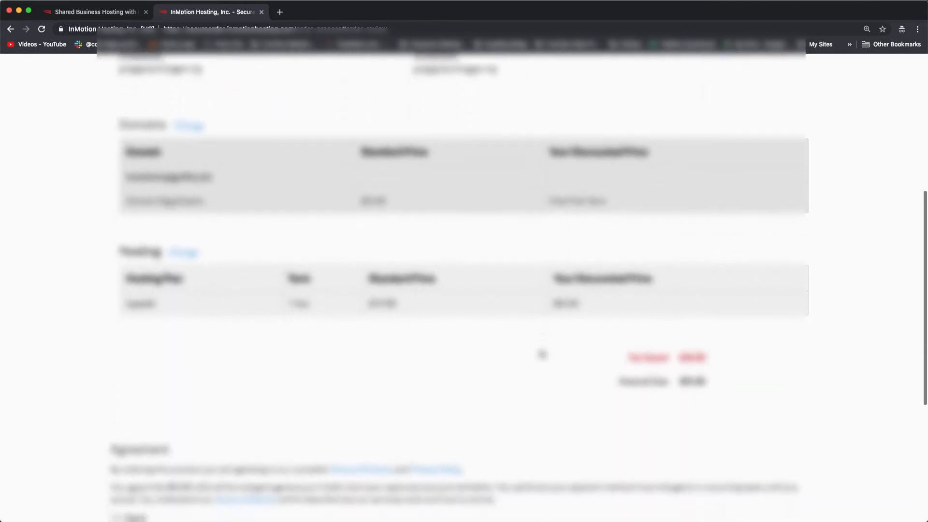
{"action": "scroll", "coordinate": [542, 354], "scroll_direction": "down", "scroll_amount": 3}
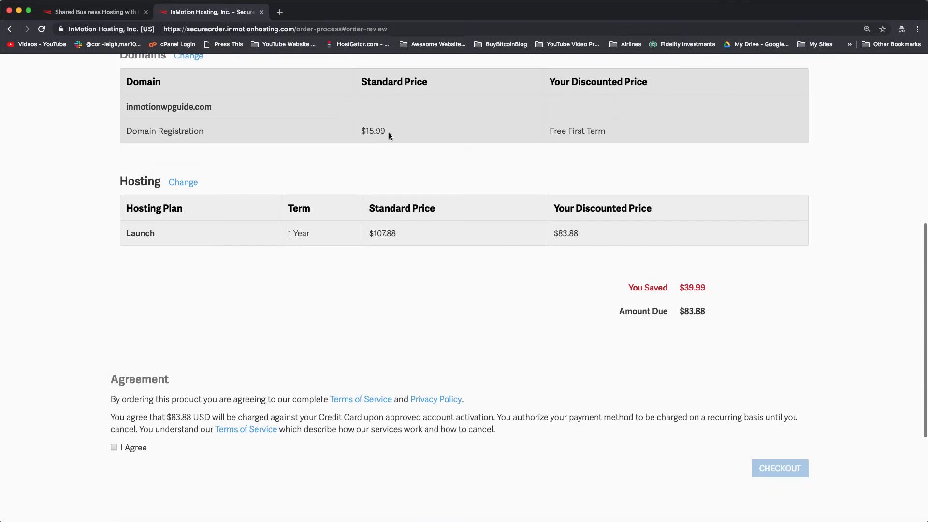
{"action": "left_click", "coordinate": [563, 130]}
{"action": "scroll", "coordinate": [523, 103], "scroll_direction": "down", "scroll_amount": 1}
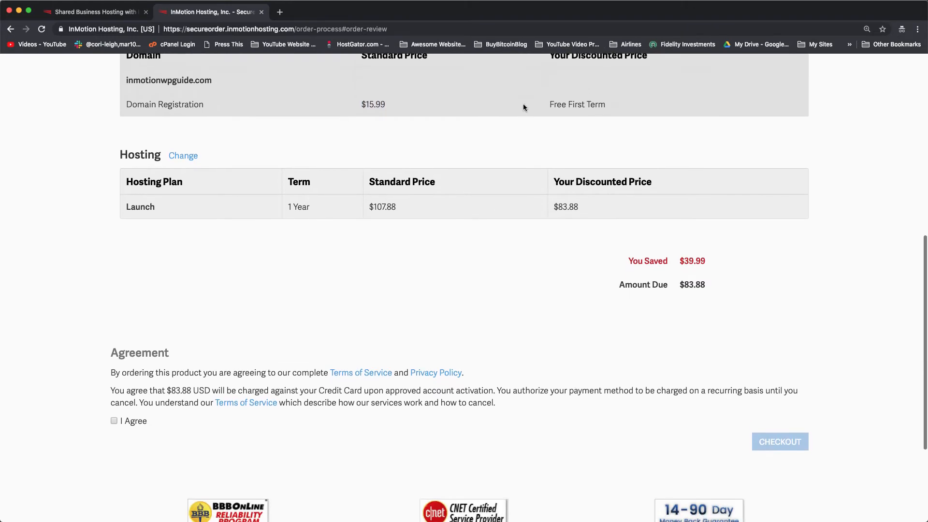
{"action": "scroll", "coordinate": [562, 315], "scroll_direction": "up", "scroll_amount": 13}
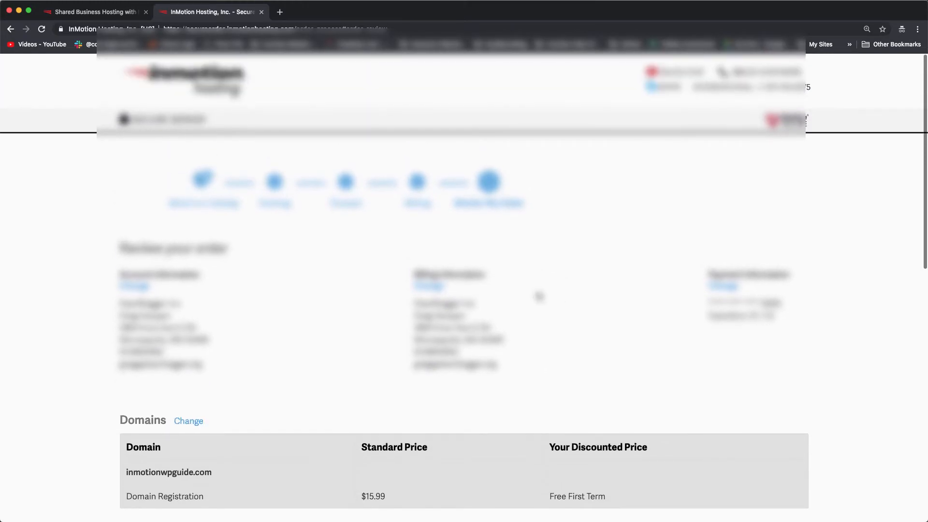
Tick I Agree to the terms and check out the $83.88 order.
{"action": "scroll", "coordinate": [539, 296], "scroll_direction": "down", "scroll_amount": 12}
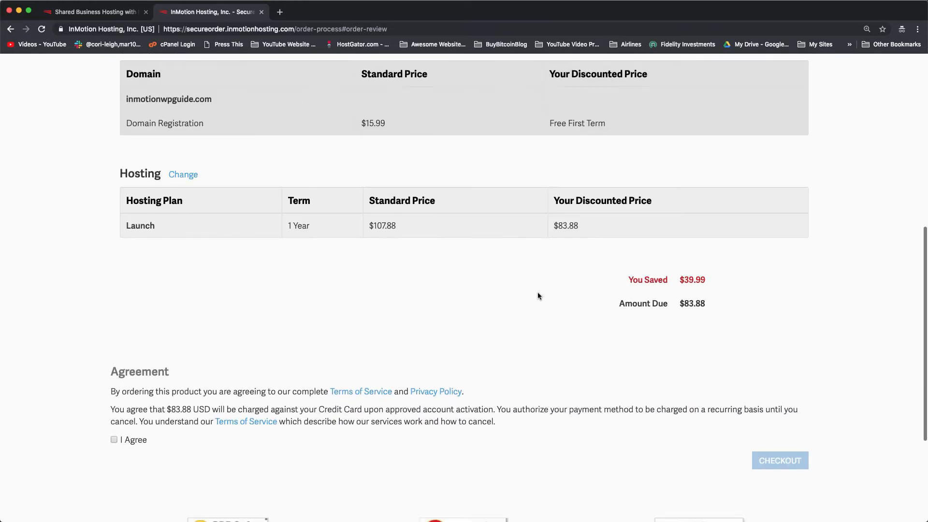
{"action": "scroll", "coordinate": [540, 296], "scroll_direction": "down", "scroll_amount": 4}
{"action": "left_click", "coordinate": [115, 322]}
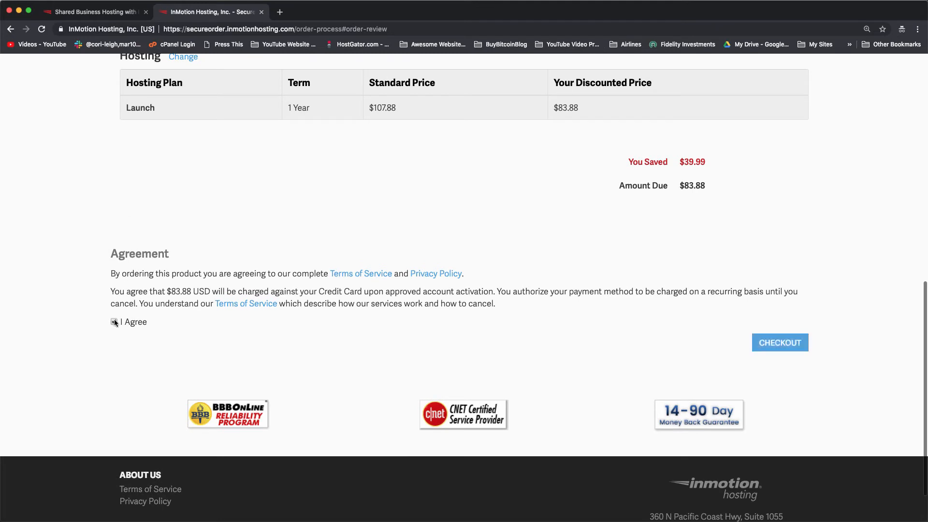
{"action": "left_click", "coordinate": [777, 345]}
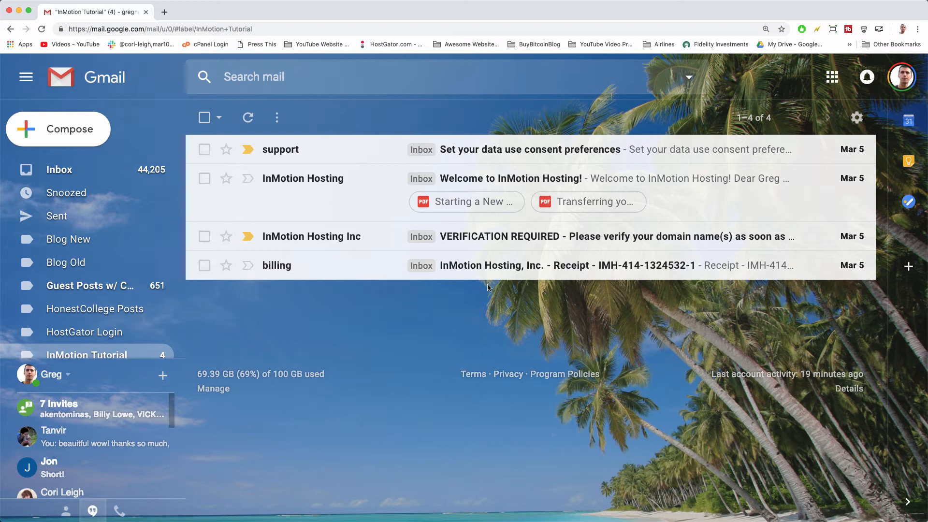
Read the InMotion billing receipt email, then return to the InMotion Tutorial message list.
{"action": "left_click", "coordinate": [477, 265]}
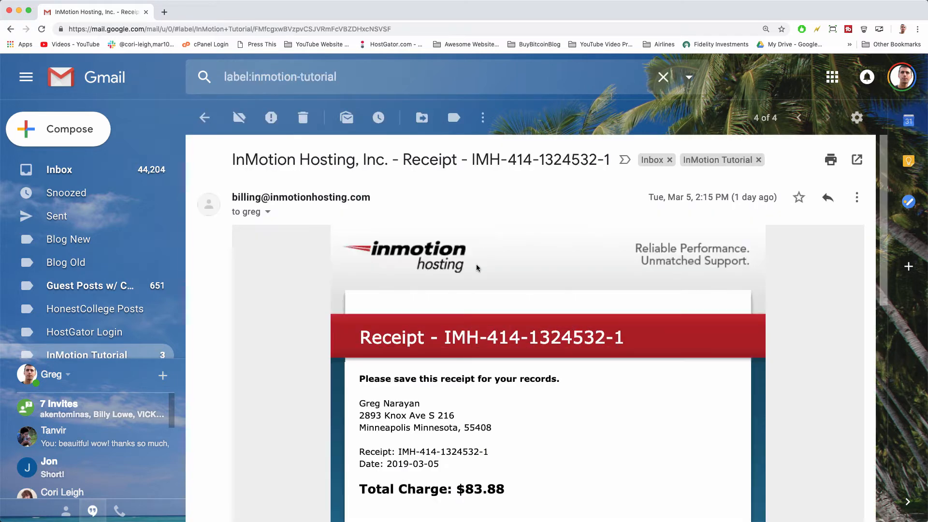
{"action": "scroll", "coordinate": [476, 267], "scroll_direction": "down", "scroll_amount": 7}
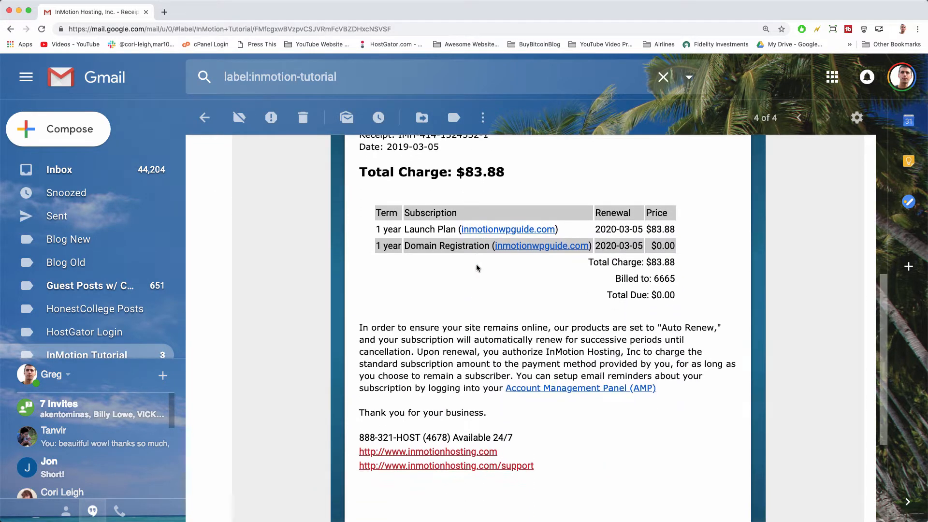
{"action": "scroll", "coordinate": [477, 267], "scroll_direction": "down", "scroll_amount": 4}
{"action": "scroll", "coordinate": [477, 265], "scroll_direction": "up", "scroll_amount": 8}
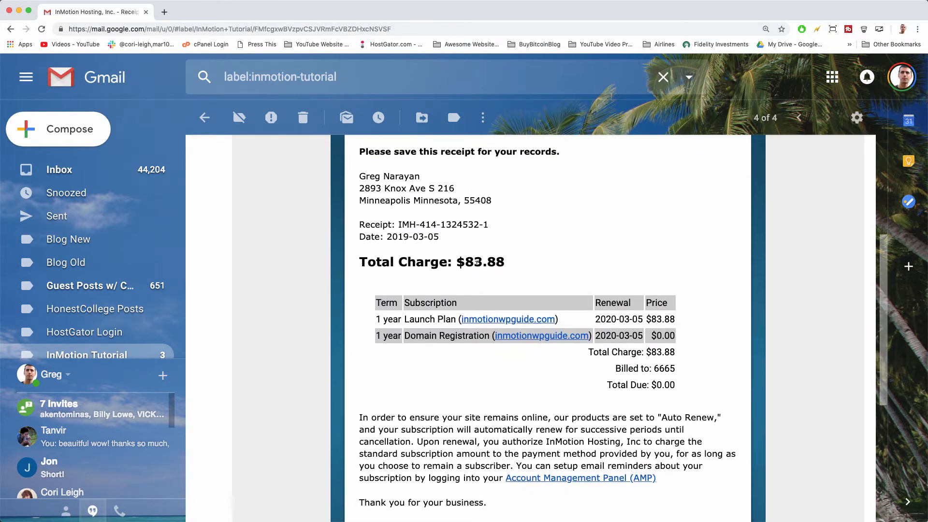
{"action": "scroll", "coordinate": [433, 395], "scroll_direction": "up", "scroll_amount": 5}
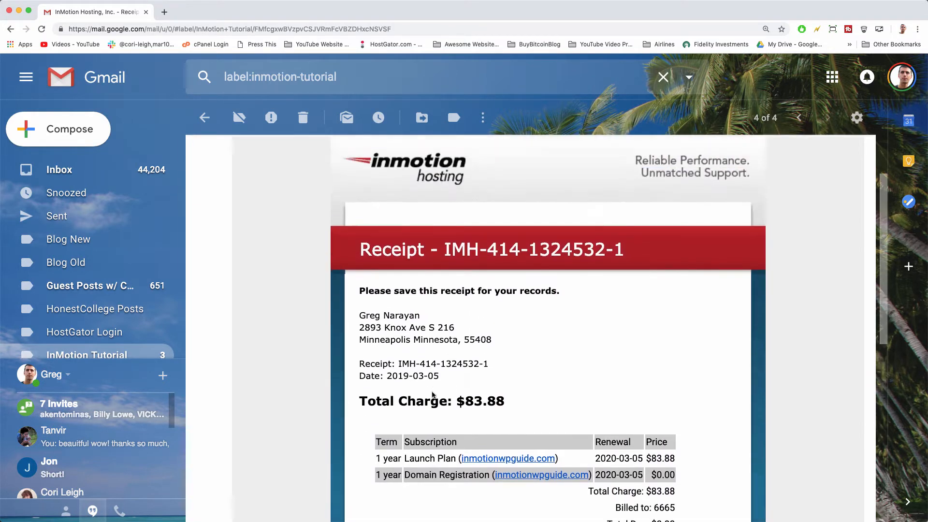
{"action": "left_click", "coordinate": [10, 29]}
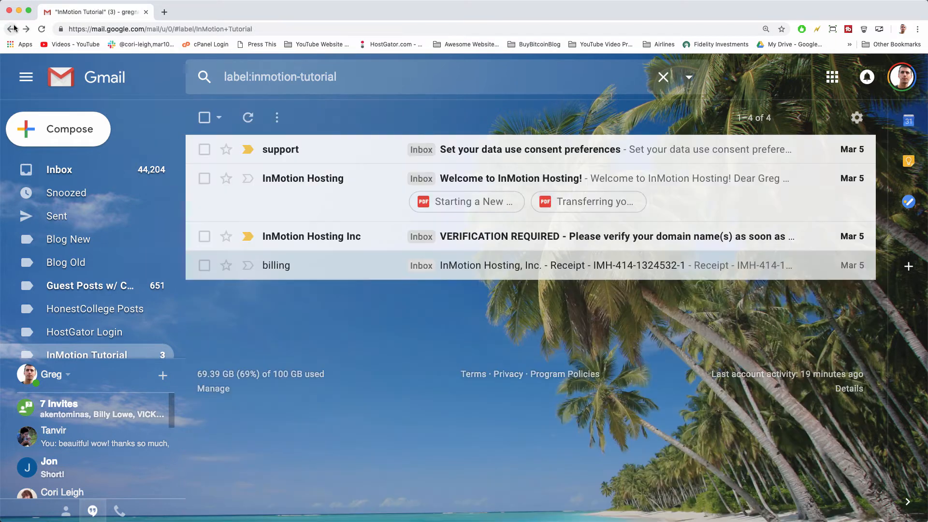
Open the VERIFICATION REQUIRED email and follow its approve.domainadmin.com verification link.
{"action": "left_click", "coordinate": [497, 237]}
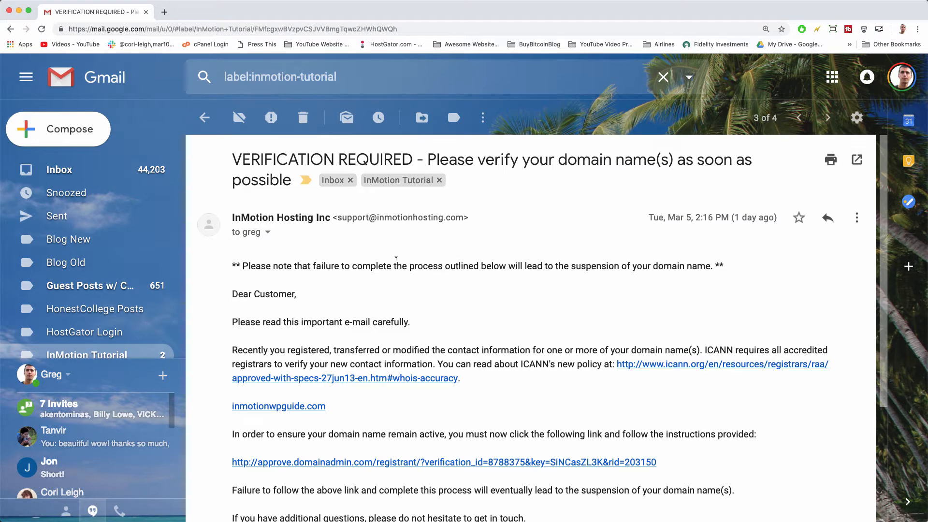
{"action": "double_click", "coordinate": [719, 350]}
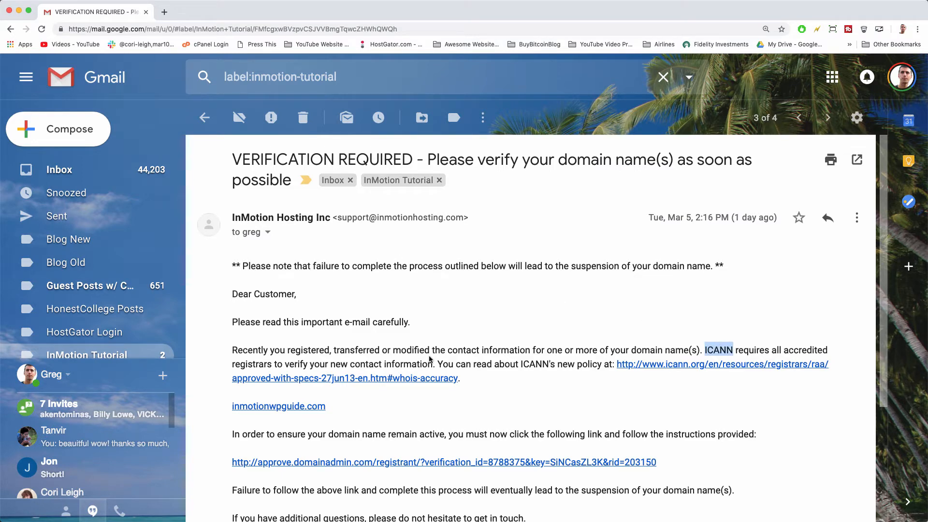
{"action": "scroll", "coordinate": [431, 358], "scroll_direction": "down", "scroll_amount": 3}
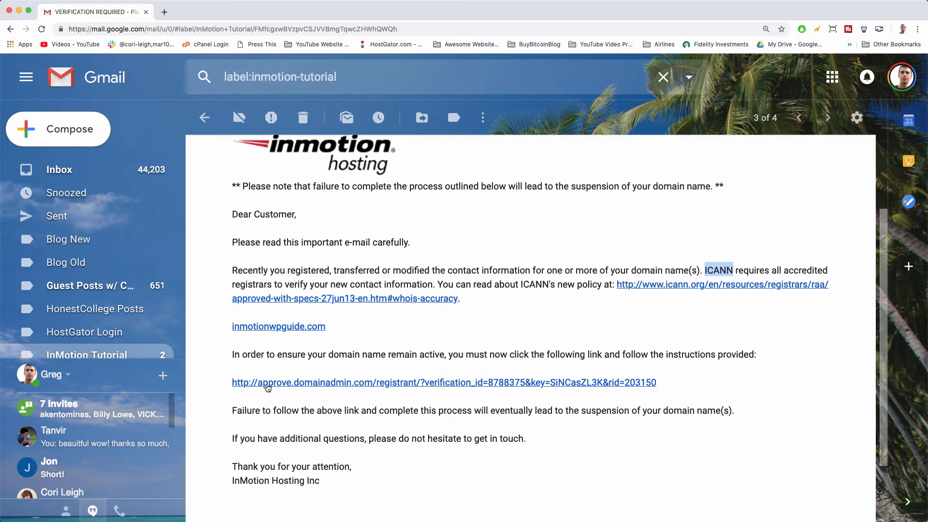
{"action": "left_click", "coordinate": [392, 384]}
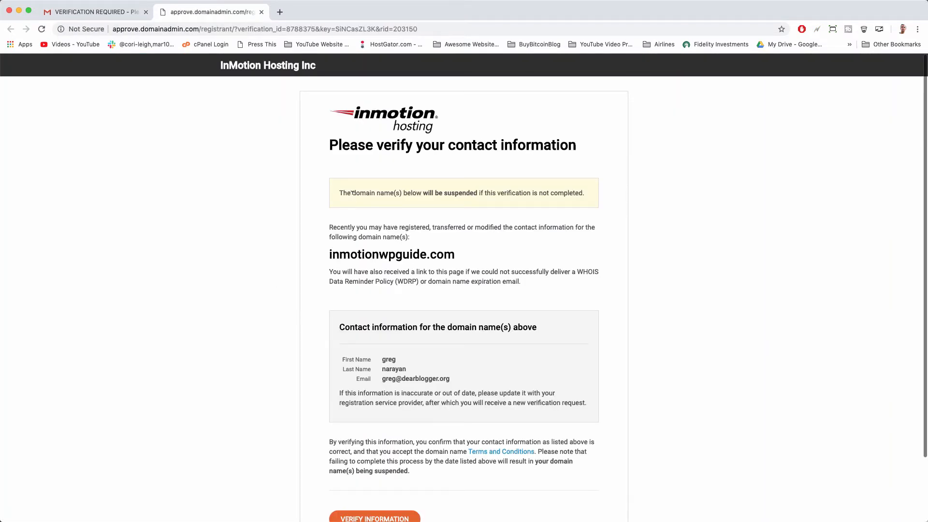
Verify the inmotionwpguide.com contact information, close that tab, and go back to the Gmail list.
{"action": "left_click_drag", "start_coordinate": [353, 193], "coordinate": [510, 200]}
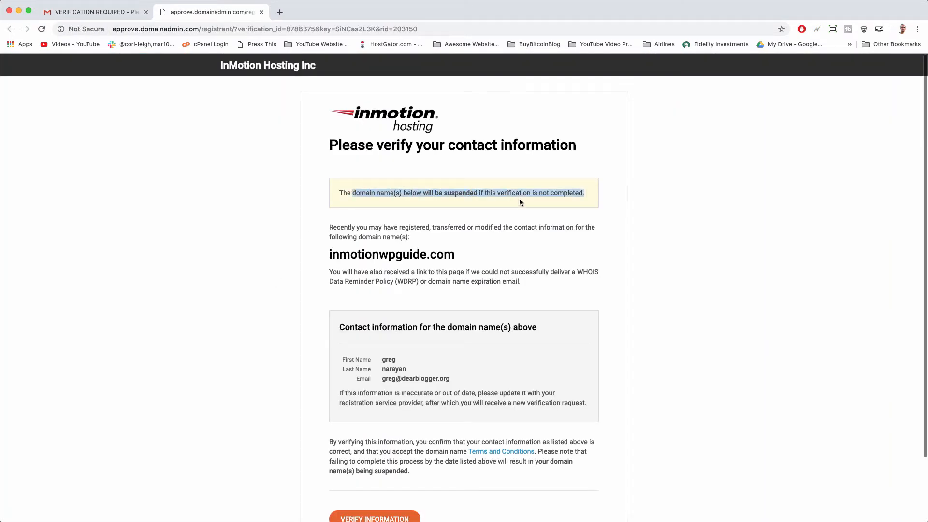
{"action": "left_click", "coordinate": [519, 199]}
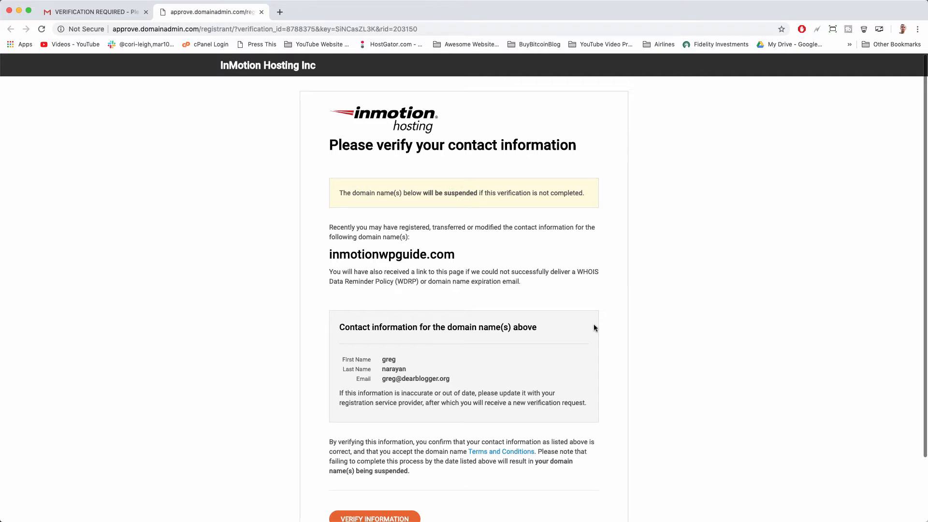
{"action": "scroll", "coordinate": [594, 327], "scroll_direction": "down", "scroll_amount": 1}
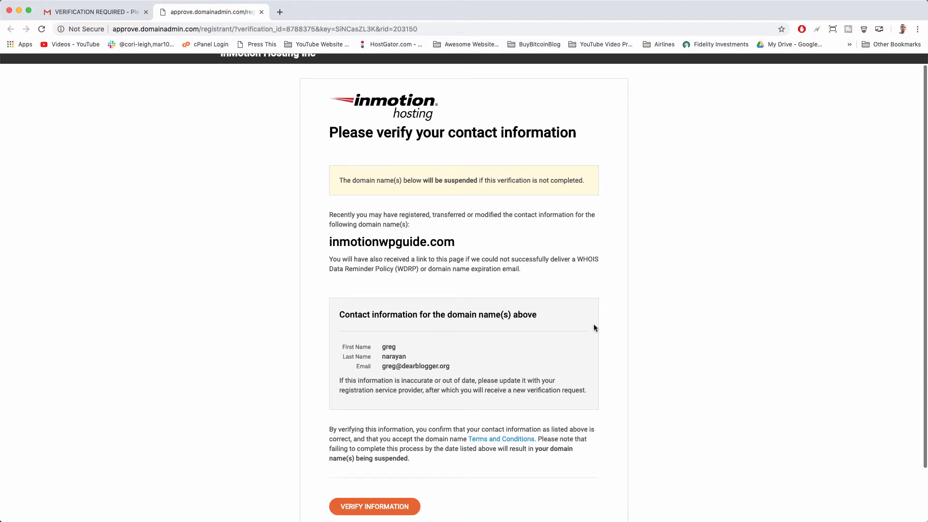
{"action": "scroll", "coordinate": [594, 327], "scroll_direction": "down", "scroll_amount": 4}
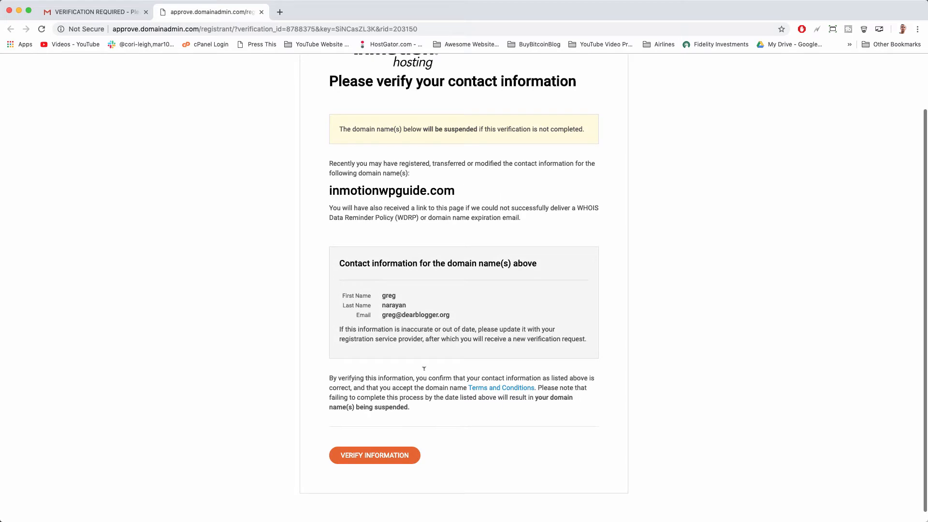
{"action": "scroll", "coordinate": [419, 398], "scroll_direction": "down", "scroll_amount": 1}
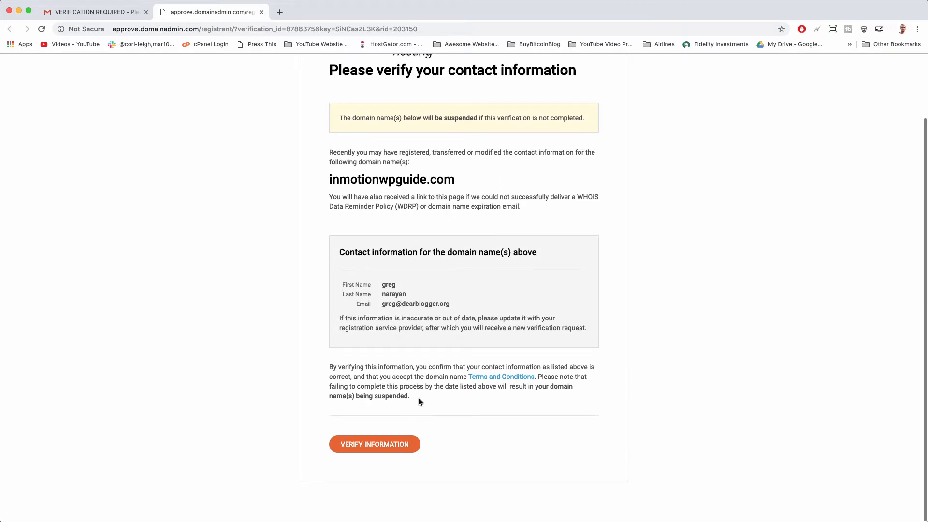
{"action": "left_click", "coordinate": [397, 449]}
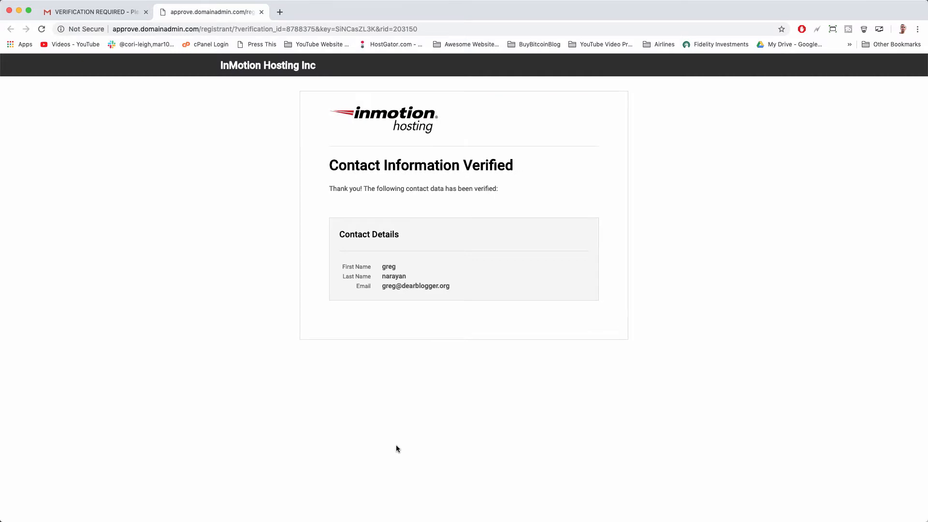
{"action": "left_click", "coordinate": [261, 11]}
{"action": "left_click", "coordinate": [10, 29]}
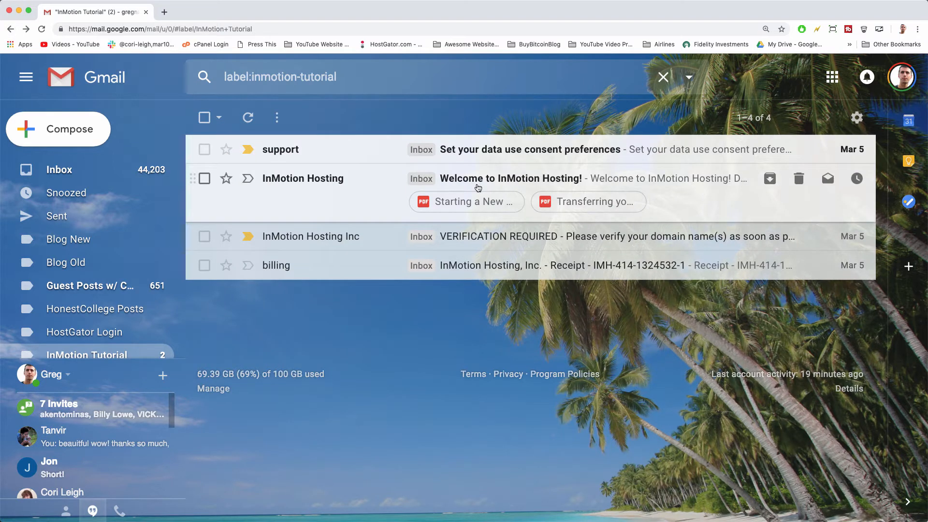
Open the 'Welcome to InMotion Hosting!' email and follow its 'Set your password here' button.
{"action": "left_click", "coordinate": [650, 182]}
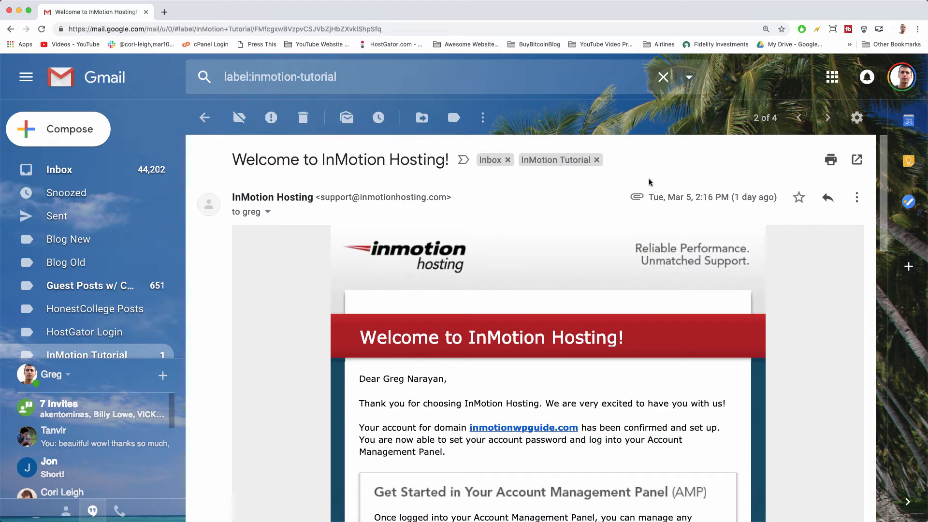
{"action": "scroll", "coordinate": [496, 258], "scroll_direction": "down", "scroll_amount": 1}
{"action": "scroll", "coordinate": [496, 258], "scroll_direction": "down", "scroll_amount": 3}
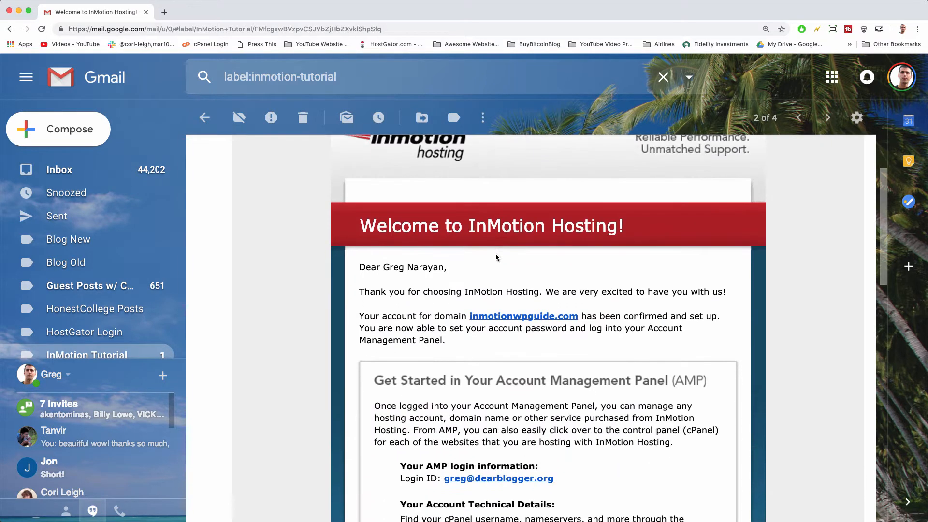
{"action": "scroll", "coordinate": [496, 258], "scroll_direction": "down", "scroll_amount": 1}
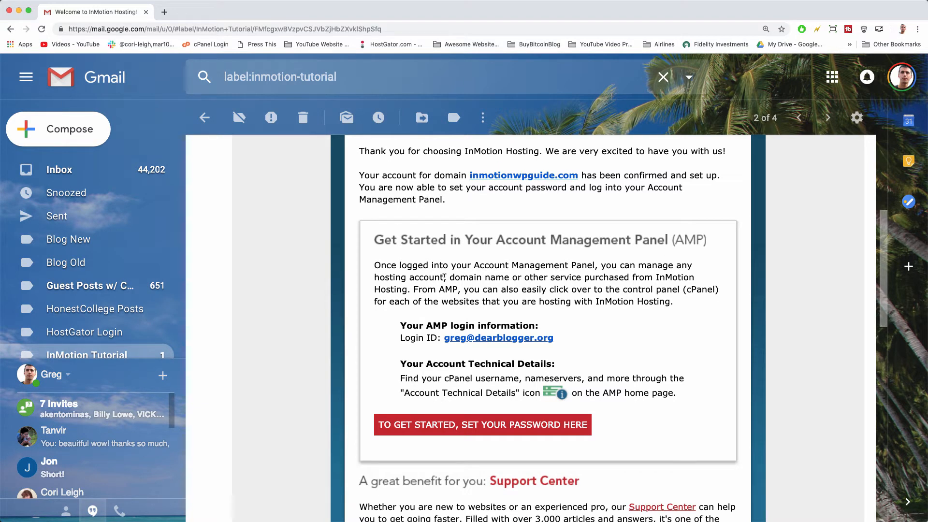
{"action": "scroll", "coordinate": [428, 257], "scroll_direction": "down", "scroll_amount": 3}
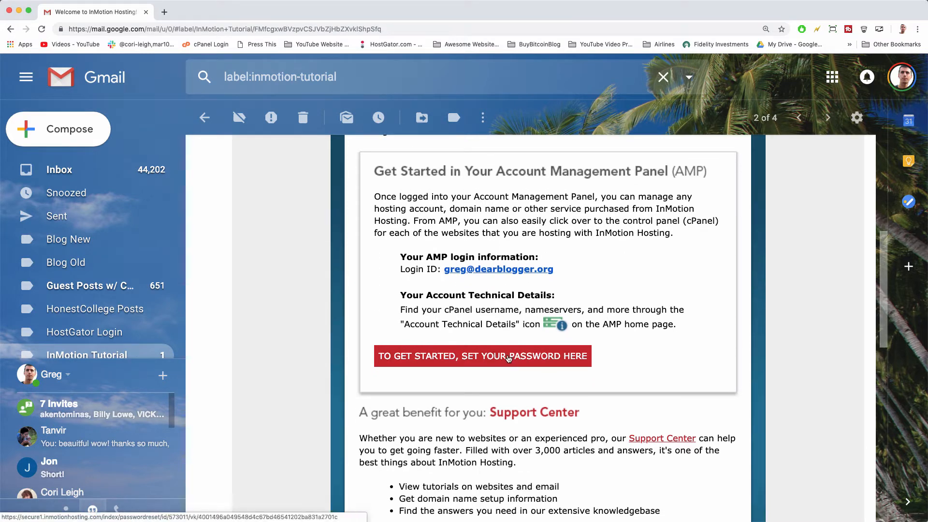
{"action": "left_click", "coordinate": [507, 358]}
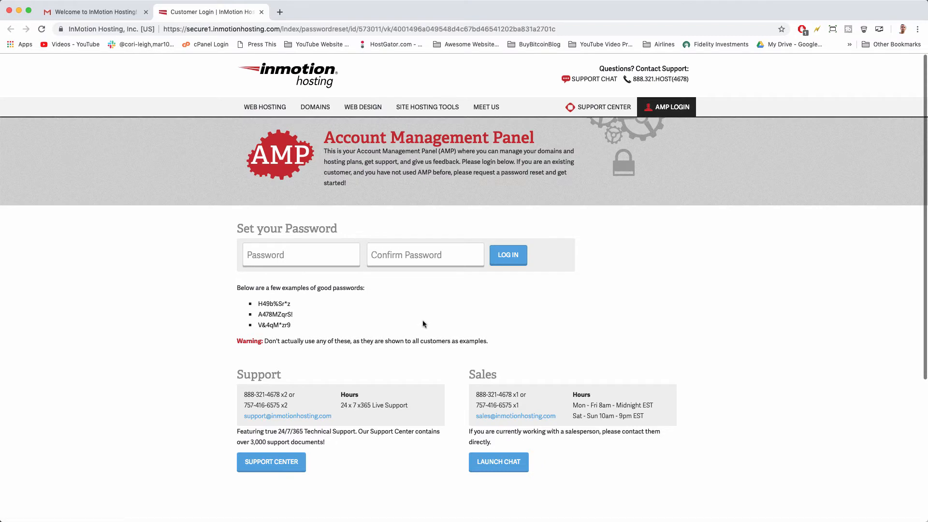
Enter the new account password in both Password fields and log in to the AMP.
{"action": "left_click", "coordinate": [291, 254]}
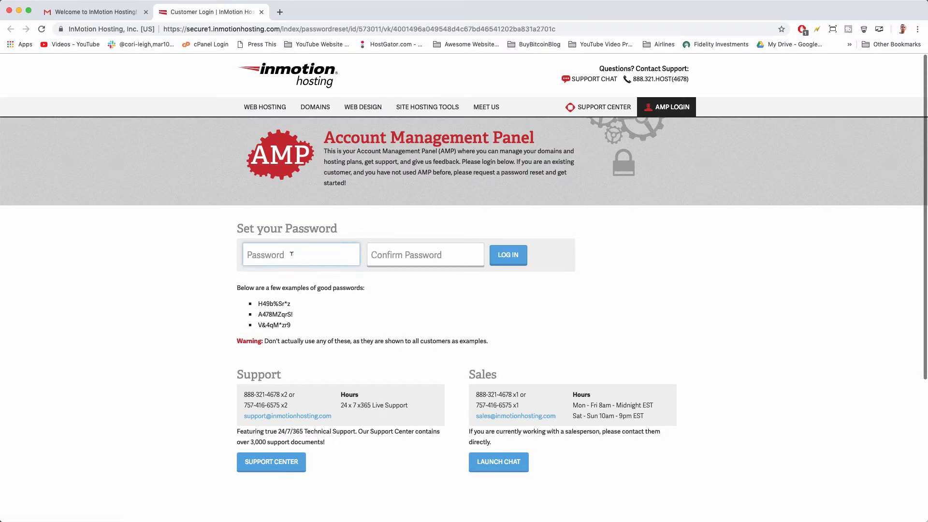
{"action": "key", "text": "super+v"}
{"action": "type", "text": "••"}
{"action": "left_click", "coordinate": [379, 255]}
{"action": "type", "text": "••••"}
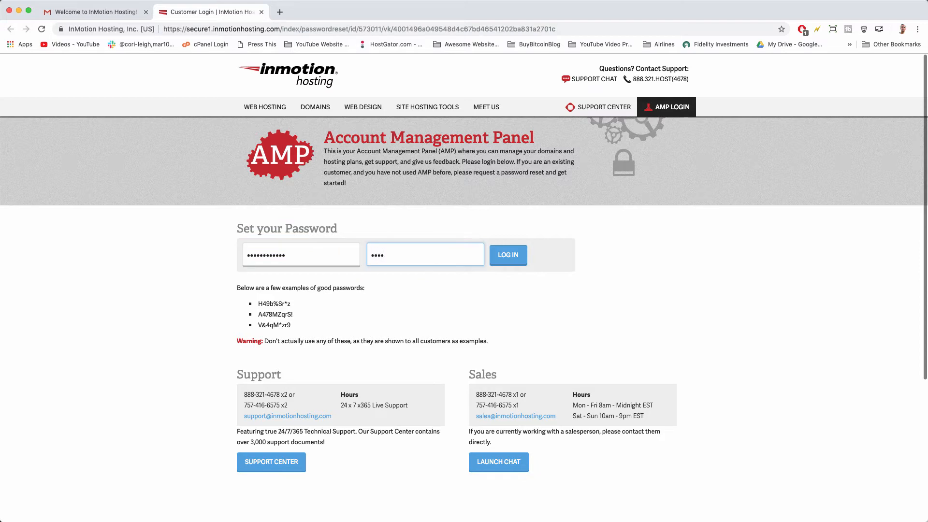
{"action": "type", "text": "••••••••"}
{"action": "left_click", "coordinate": [508, 256]}
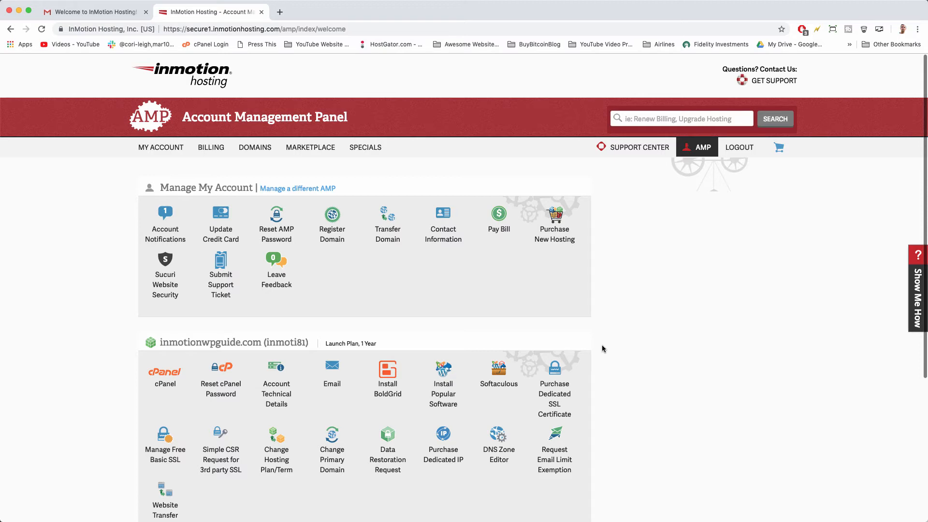
Look over the AMP dashboard and open cPanel for inmotionwpguide.com.
{"action": "scroll", "coordinate": [602, 346], "scroll_direction": "down", "scroll_amount": 5}
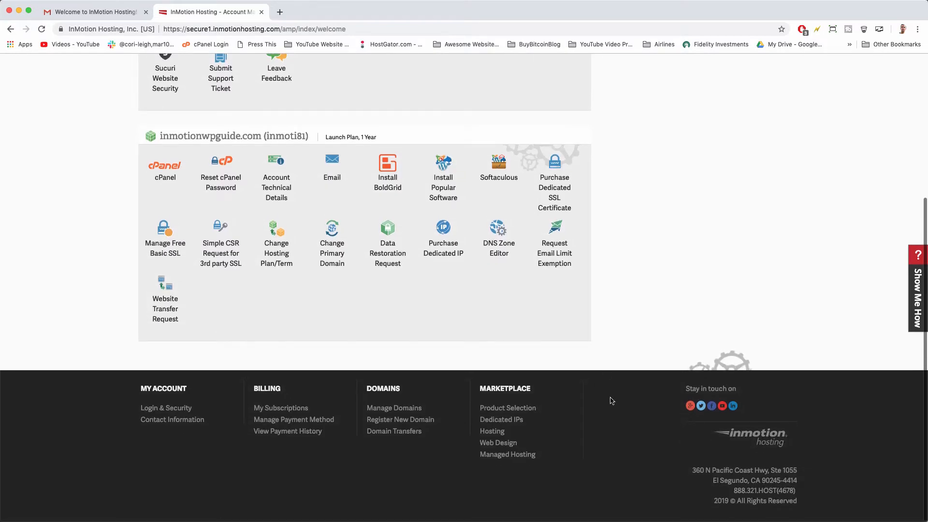
{"action": "scroll", "coordinate": [612, 400], "scroll_direction": "up", "scroll_amount": 4}
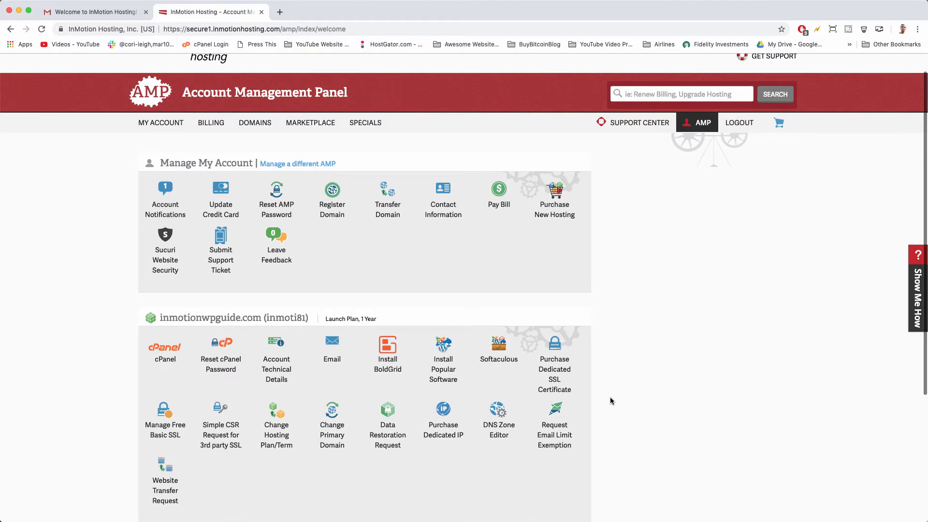
{"action": "scroll", "coordinate": [609, 396], "scroll_direction": "down", "scroll_amount": 4}
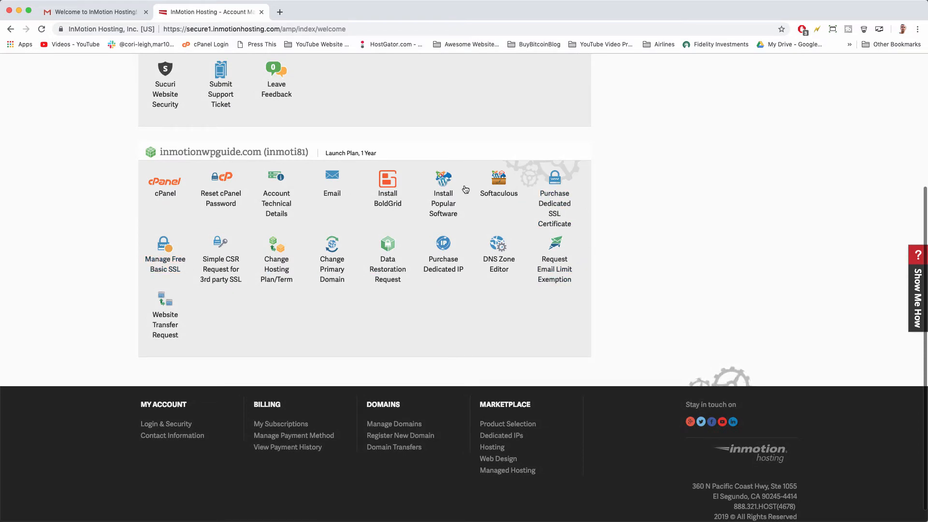
{"action": "scroll", "coordinate": [208, 226], "scroll_direction": "up", "scroll_amount": 3}
{"action": "scroll", "coordinate": [208, 225], "scroll_direction": "up", "scroll_amount": 3}
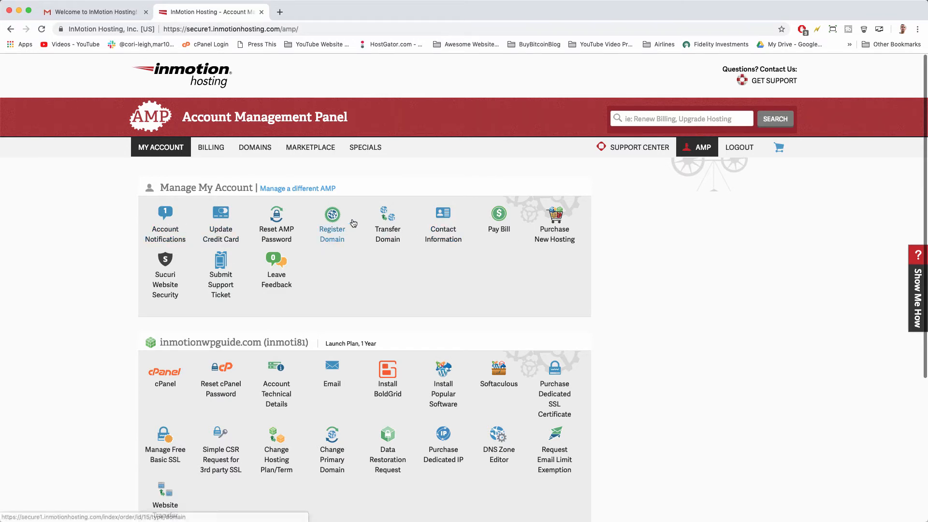
{"action": "scroll", "coordinate": [352, 222], "scroll_direction": "down", "scroll_amount": 3}
{"action": "scroll", "coordinate": [354, 223], "scroll_direction": "down", "scroll_amount": 1}
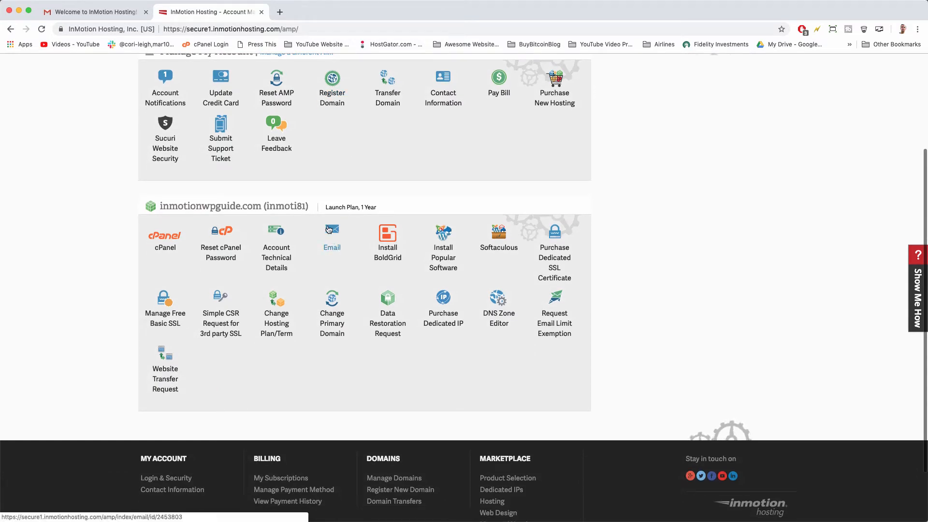
{"action": "scroll", "coordinate": [329, 229], "scroll_direction": "down", "scroll_amount": 1}
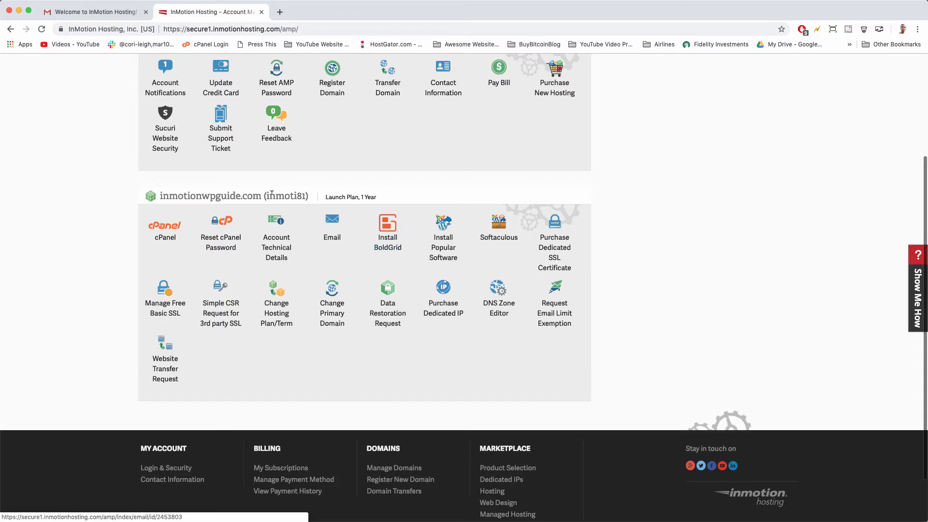
{"action": "left_click", "coordinate": [168, 227]}
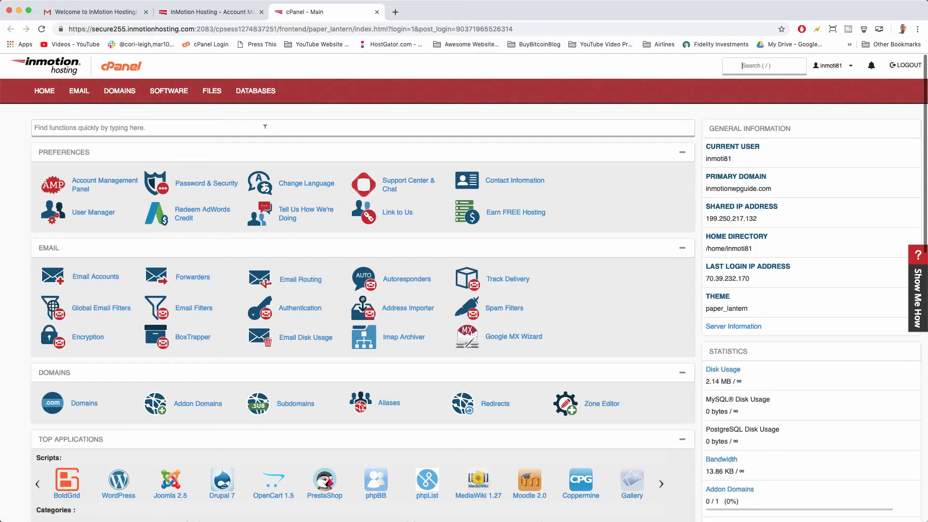
Open the WordPress script from cPanel's Top Applications list.
{"action": "scroll", "coordinate": [265, 126], "scroll_direction": "down", "scroll_amount": 5}
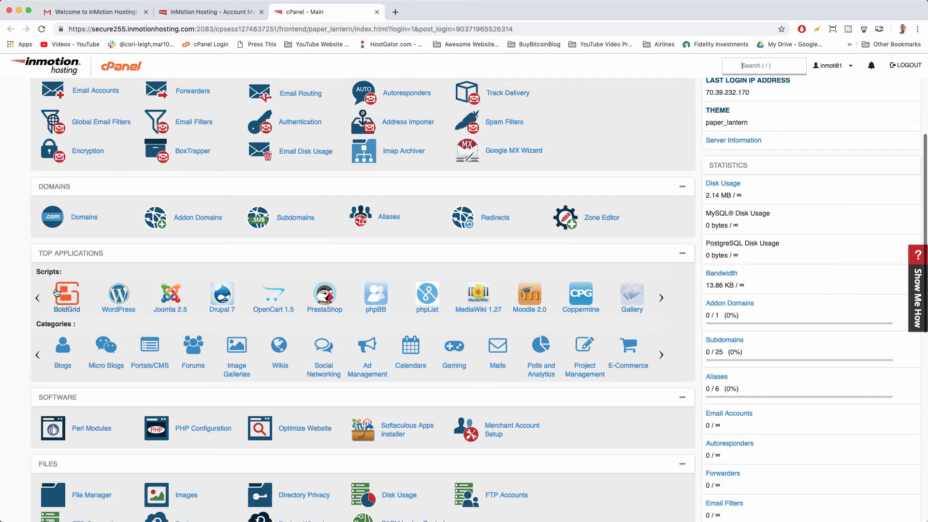
{"action": "left_click", "coordinate": [121, 303]}
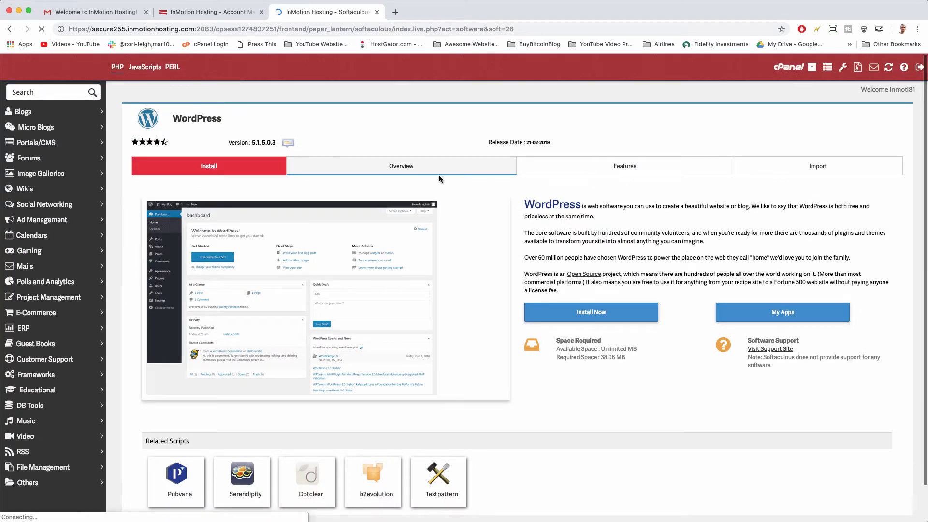
Start a WordPress install, keeping version 5.1 and the inmotionwpguide.com domain.
{"action": "left_click", "coordinate": [589, 315]}
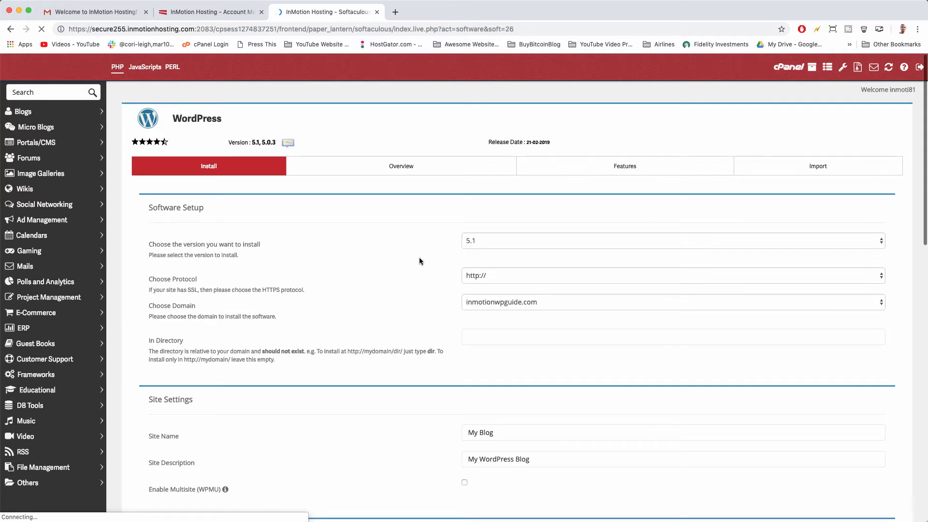
{"action": "left_click", "coordinate": [472, 241]}
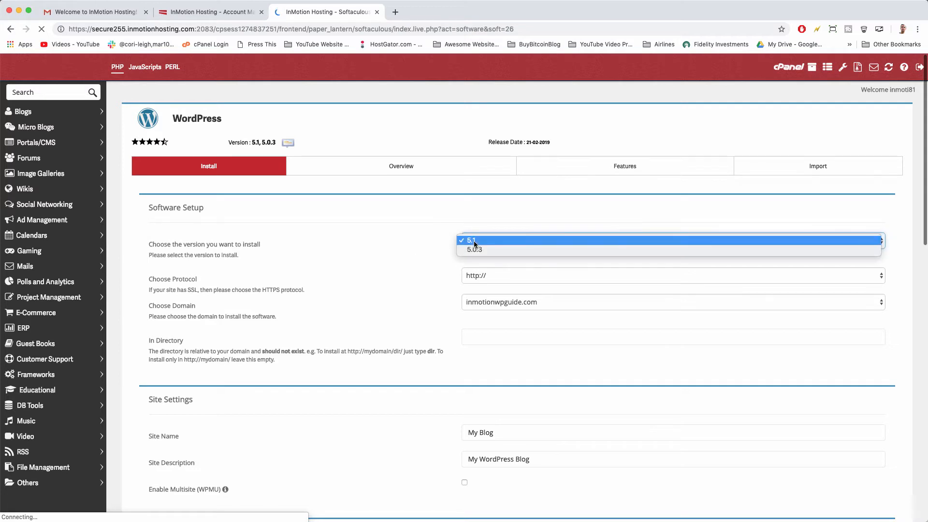
{"action": "left_click", "coordinate": [477, 239]}
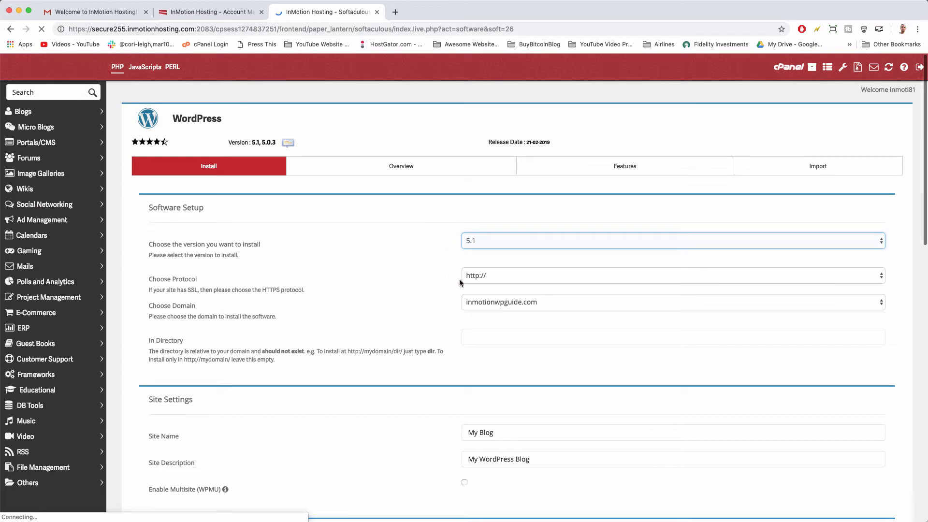
{"action": "left_click", "coordinate": [468, 304]}
{"action": "left_click", "coordinate": [470, 303]}
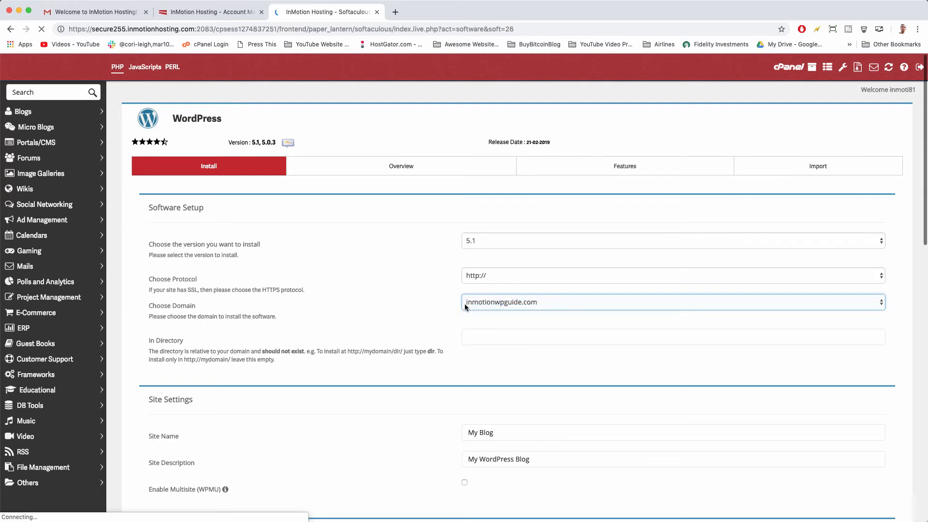
{"action": "left_click", "coordinate": [424, 314]}
{"action": "scroll", "coordinate": [435, 350], "scroll_direction": "down", "scroll_amount": 3}
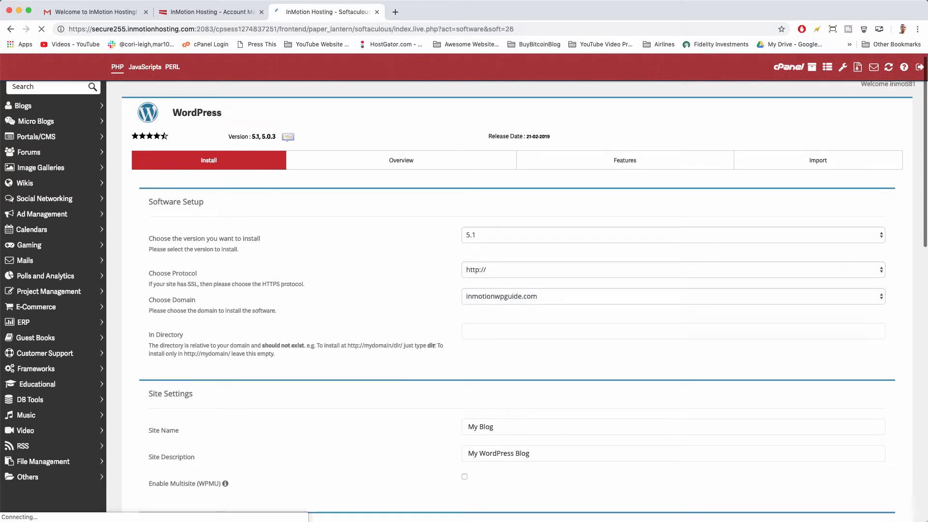
{"action": "scroll", "coordinate": [436, 309], "scroll_direction": "down", "scroll_amount": 4}
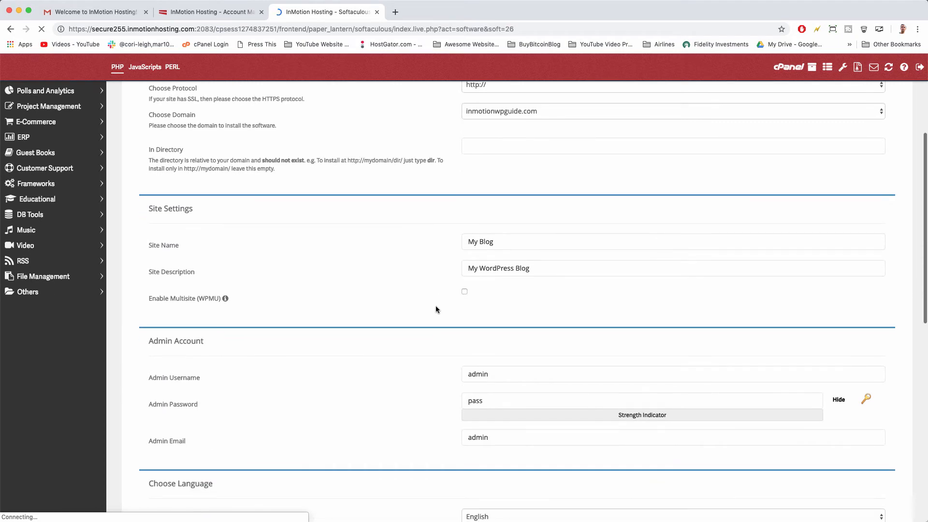
Name the site 'Inmotion WP Guide' with description 'A cool guide for new web designers'.
{"action": "scroll", "coordinate": [436, 309], "scroll_direction": "up", "scroll_amount": 1}
{"action": "left_click", "coordinate": [485, 188]}
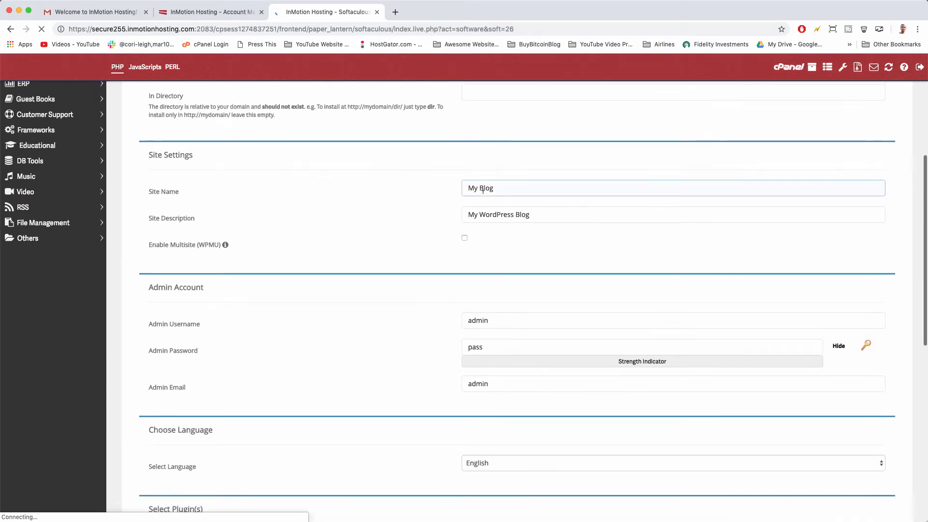
{"action": "triple_click", "coordinate": [484, 188]}
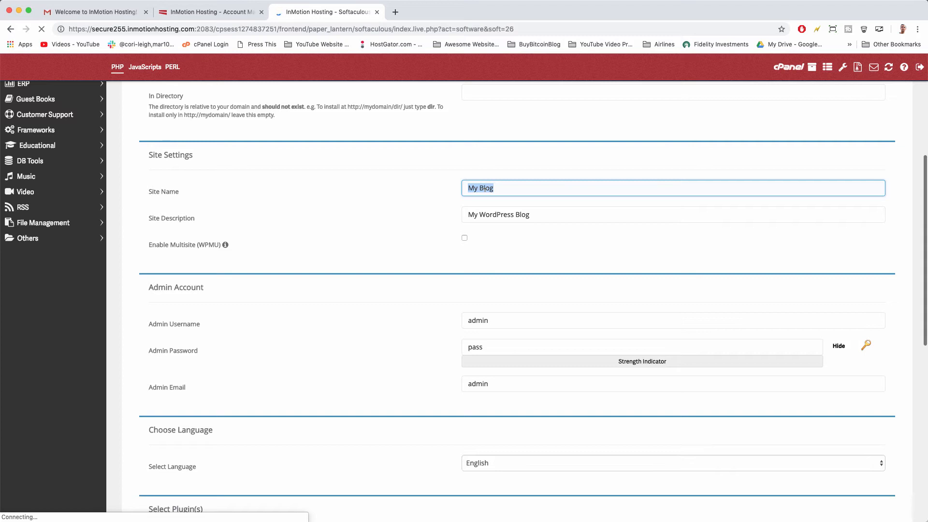
{"action": "type", "text": "Inmotion WP GUide"}
{"action": "key", "text": "BackSpace"}
{"action": "key", "text": "BackSpace"}
{"action": "key", "text": "BackSpace"}
{"action": "key", "text": "BackSpace"}
{"action": "type", "text": "uide"}
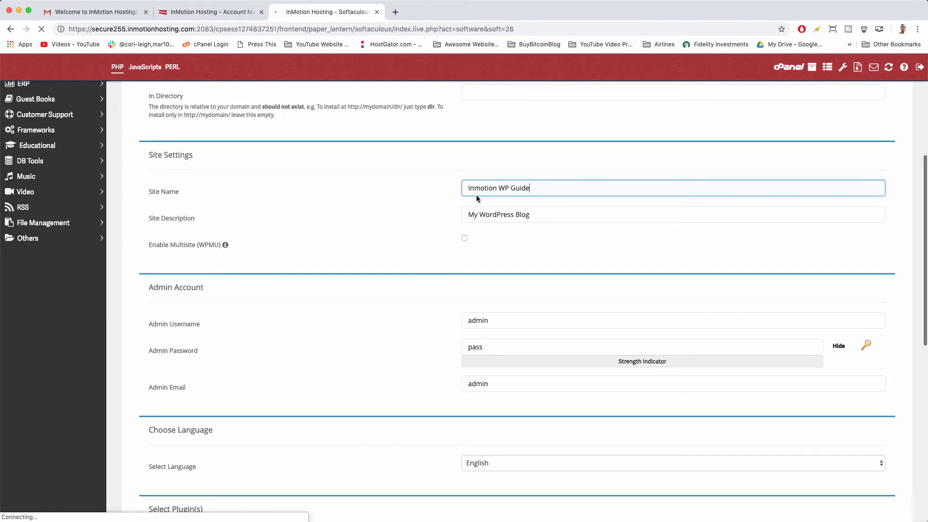
{"action": "key", "text": "Tab"}
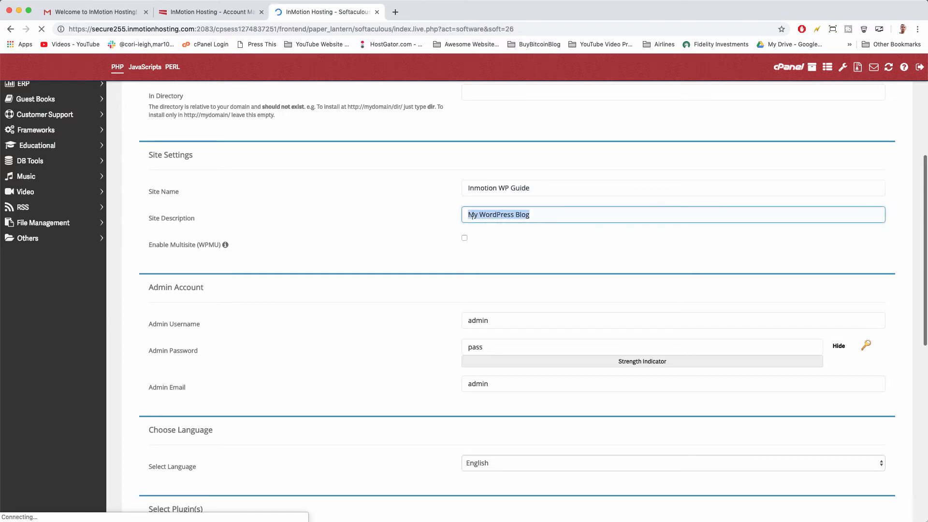
{"action": "type", "text": "A cool guide for new web designers"}
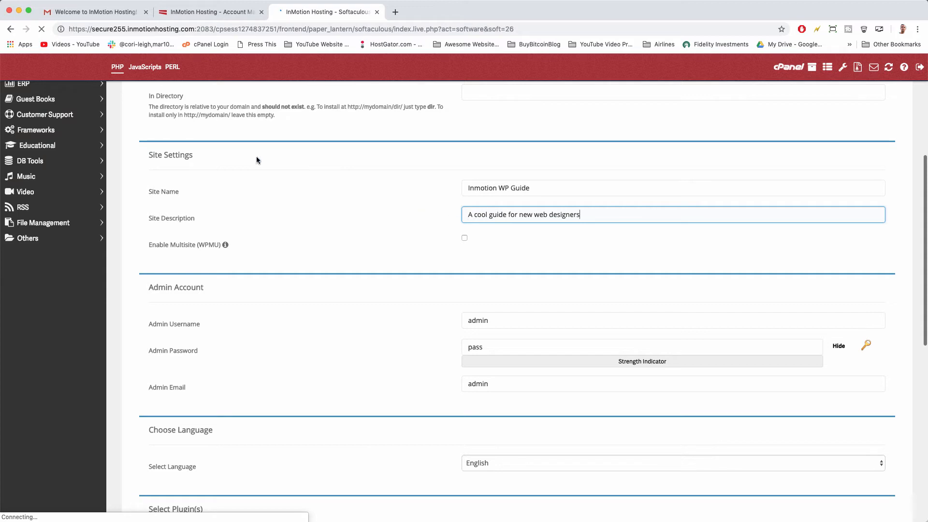
Replace the default admin username with the owner's own username.
{"action": "scroll", "coordinate": [417, 243], "scroll_direction": "down", "scroll_amount": 4}
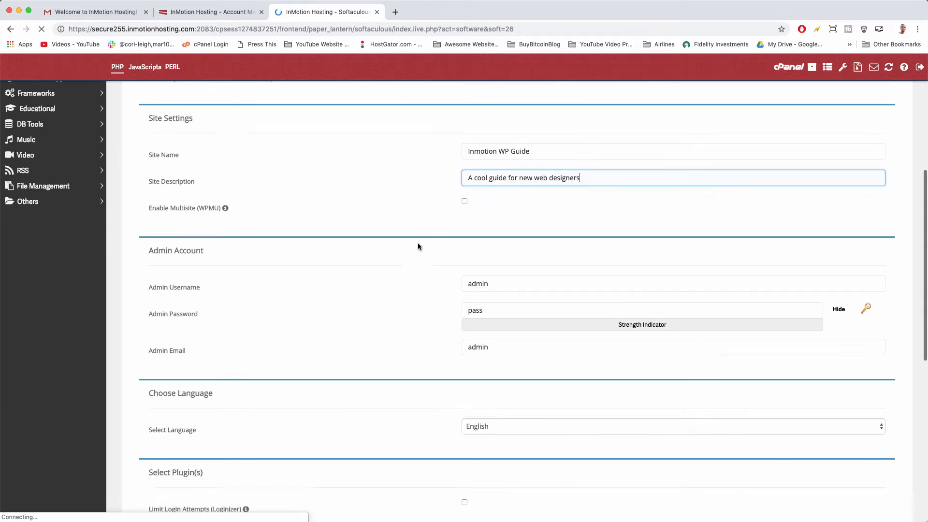
{"action": "double_click", "coordinate": [477, 218]}
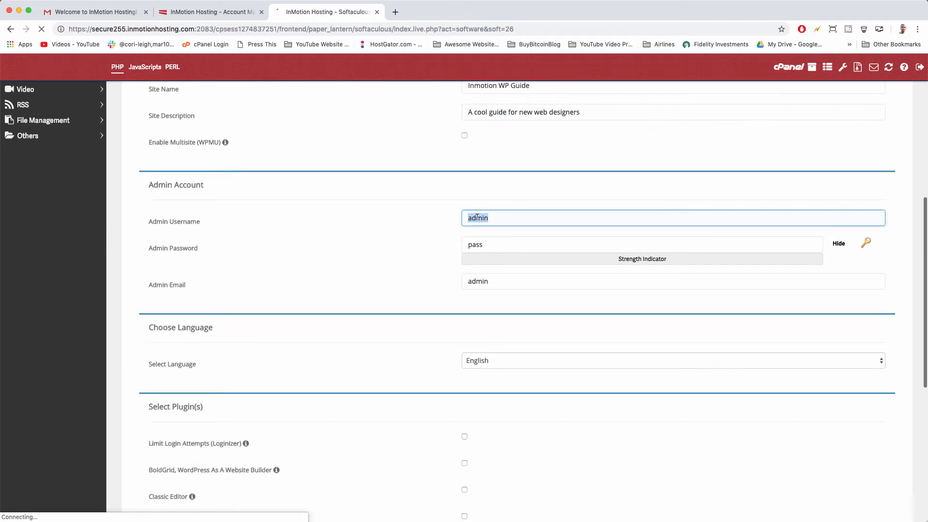
{"action": "type", "text": "Greg"}
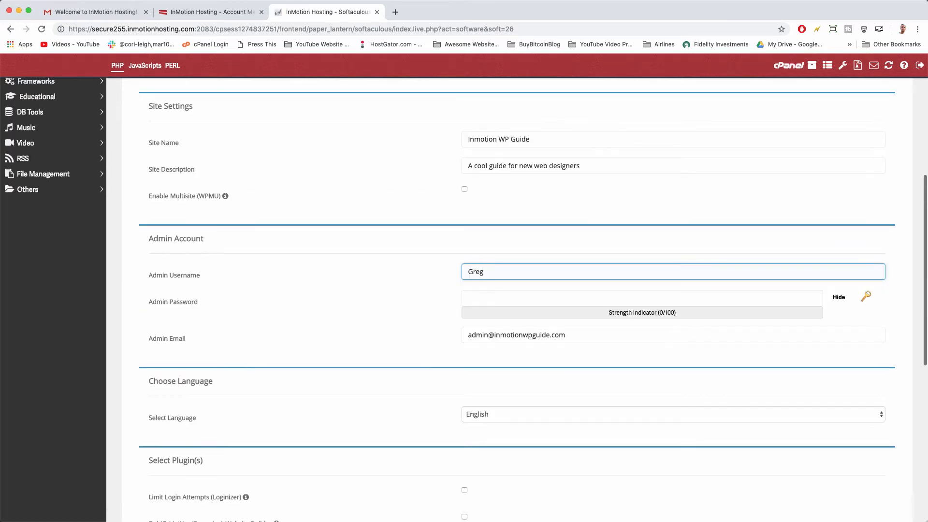
{"action": "scroll", "coordinate": [355, 265], "scroll_direction": "down", "scroll_amount": 1}
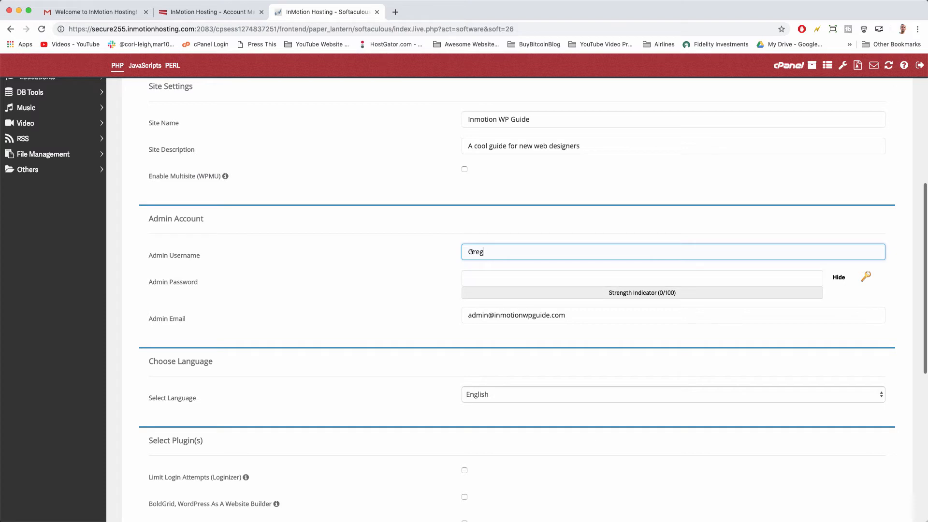
Replace the generated admin password with a custom password of the owner's choosing.
{"action": "left_click", "coordinate": [594, 278]}
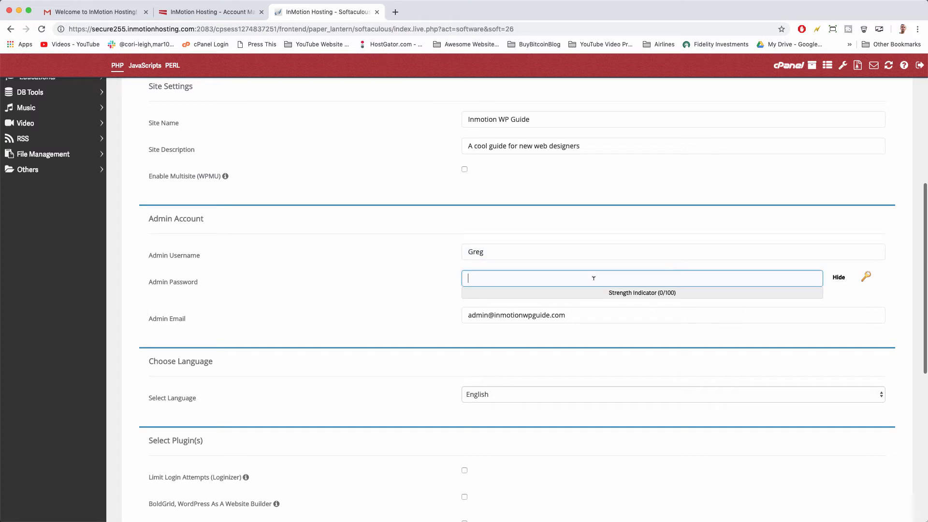
{"action": "left_click", "coordinate": [867, 279]}
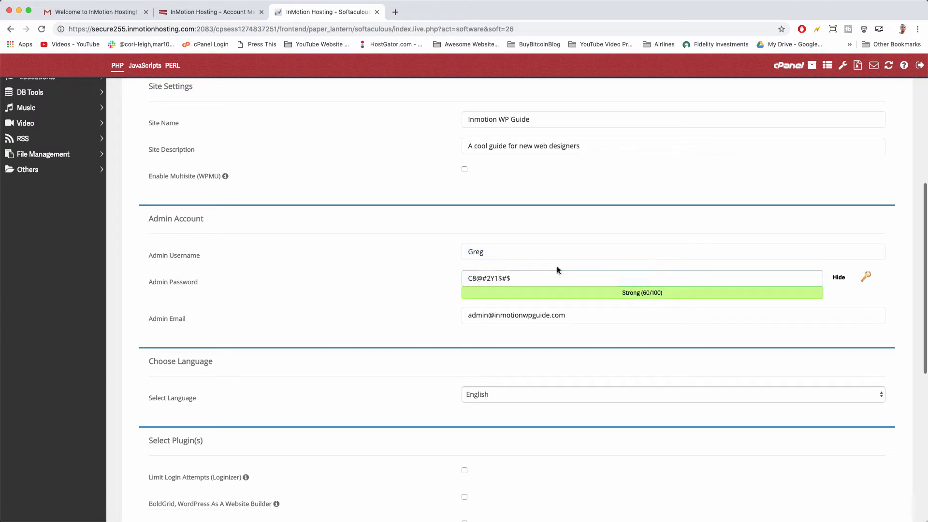
{"action": "left_click", "coordinate": [545, 277]}
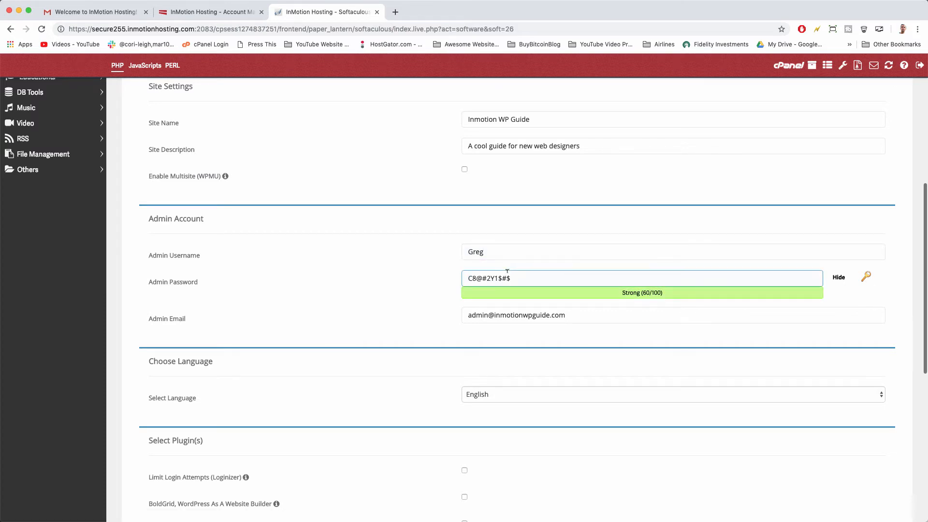
{"action": "triple_click", "coordinate": [484, 278]}
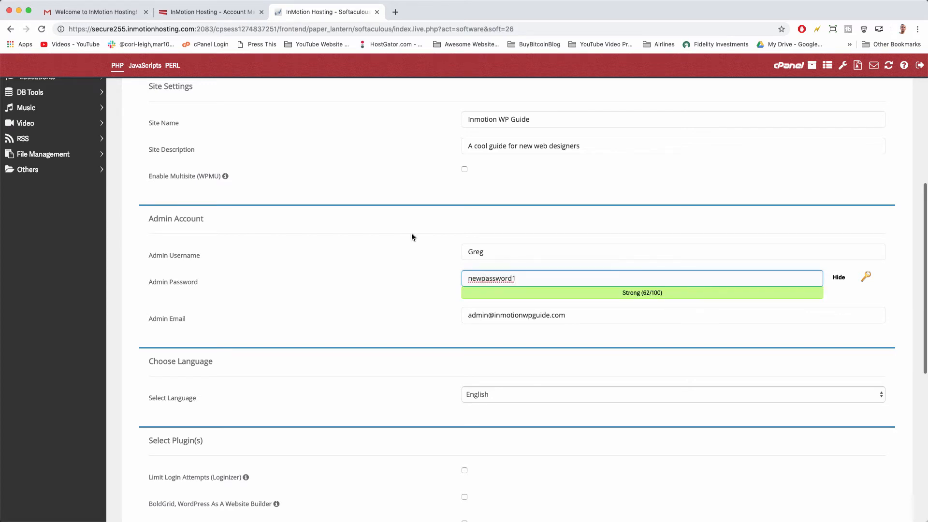
Replace the Admin Email with the owner's own e-mail address.
{"action": "scroll", "coordinate": [411, 233], "scroll_direction": "down", "scroll_amount": 2}
{"action": "left_click", "coordinate": [479, 264]}
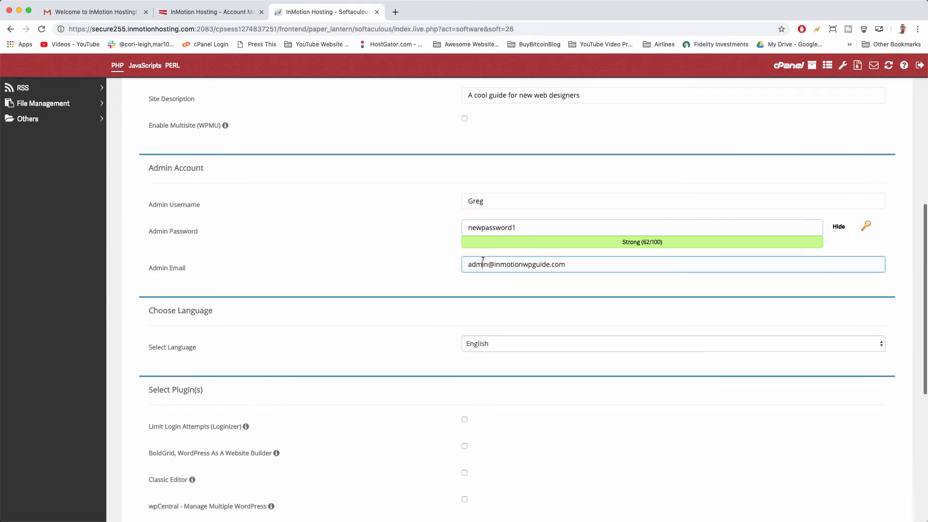
{"action": "triple_click", "coordinate": [479, 265]}
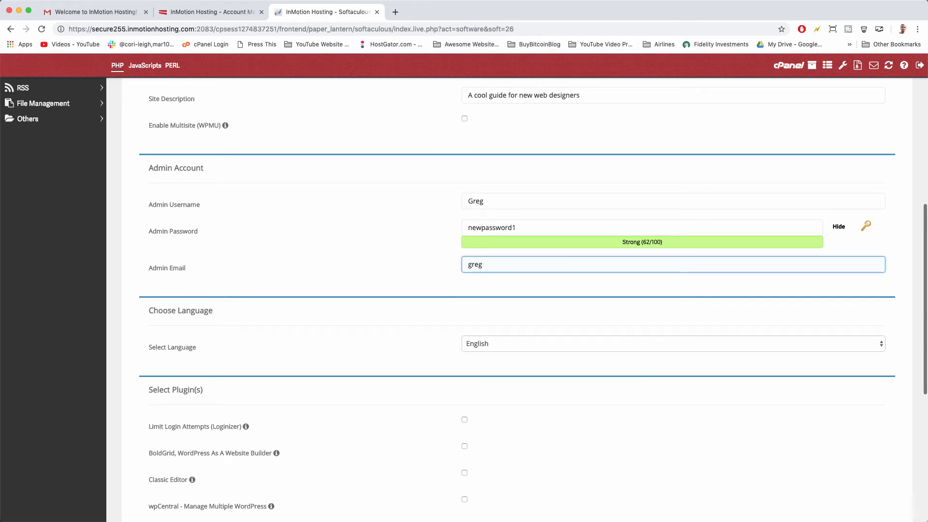
Select the Classic Editor plugin and leave the Jetpack plugin out of the install.
{"action": "scroll", "coordinate": [435, 270], "scroll_direction": "down", "scroll_amount": 4}
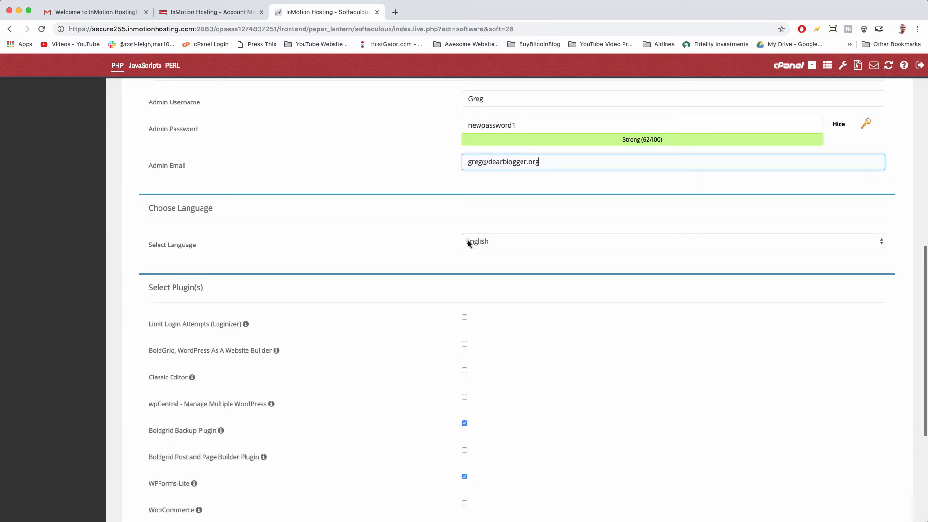
{"action": "scroll", "coordinate": [386, 261], "scroll_direction": "down", "scroll_amount": 3}
{"action": "scroll", "coordinate": [386, 261], "scroll_direction": "down", "scroll_amount": 1}
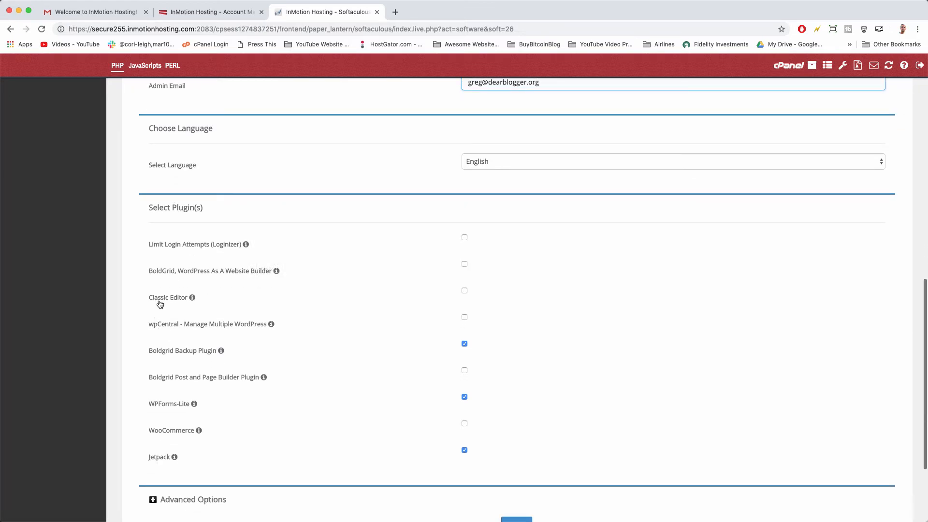
{"action": "left_click", "coordinate": [464, 291]}
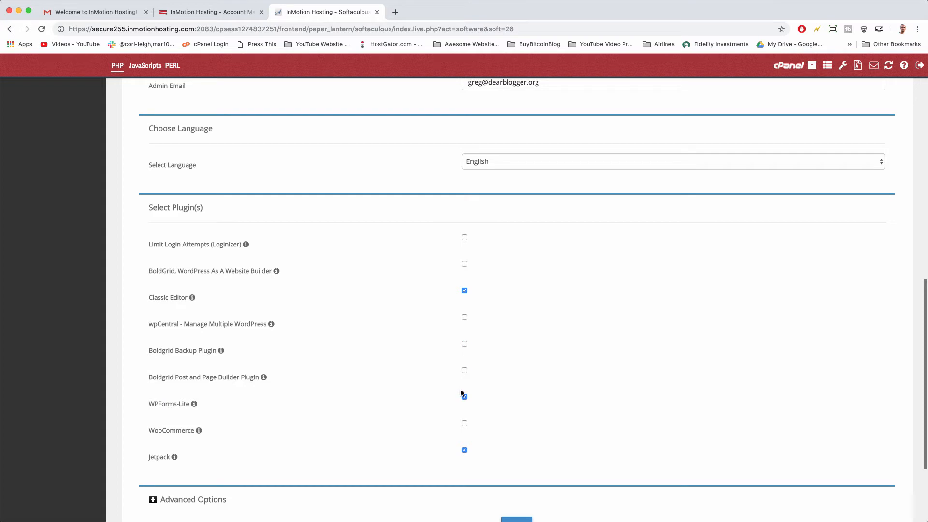
{"action": "mouse_move", "coordinate": [192, 409]}
{"action": "mouse_move", "coordinate": [199, 431]}
{"action": "left_click", "coordinate": [464, 450]}
Fill in the owner's e-mail address in the 'Email installation details to' field.
{"action": "scroll", "coordinate": [530, 452], "scroll_direction": "down", "scroll_amount": 3}
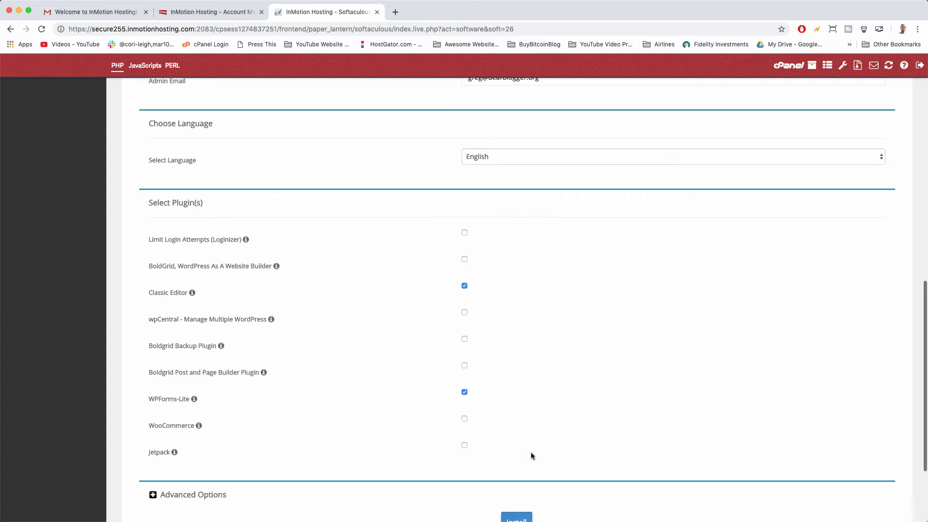
{"action": "mouse_move", "coordinate": [174, 376]}
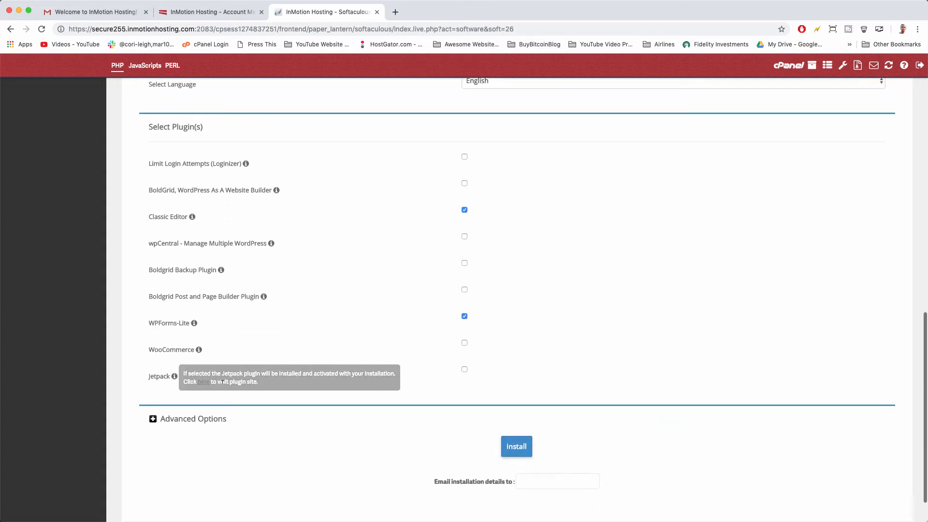
{"action": "scroll", "coordinate": [372, 352], "scroll_direction": "down", "scroll_amount": 2}
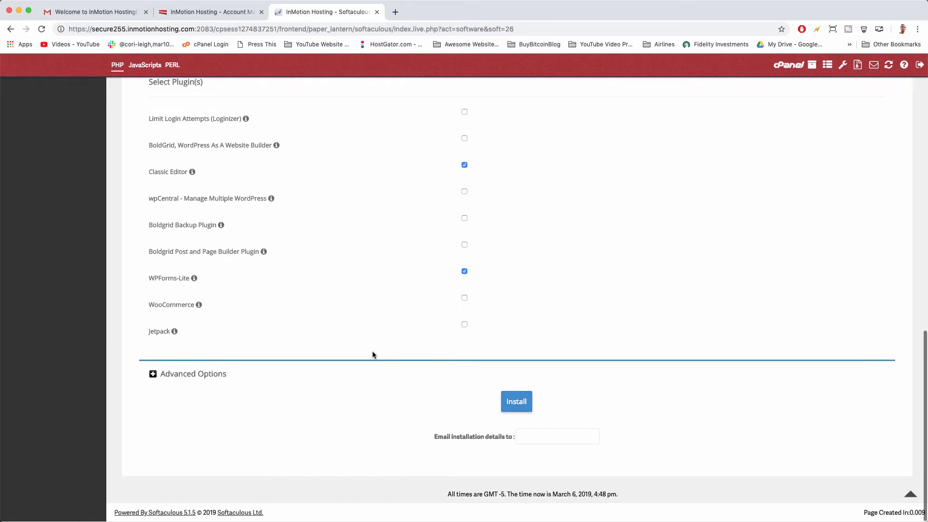
{"action": "left_click", "coordinate": [542, 436]}
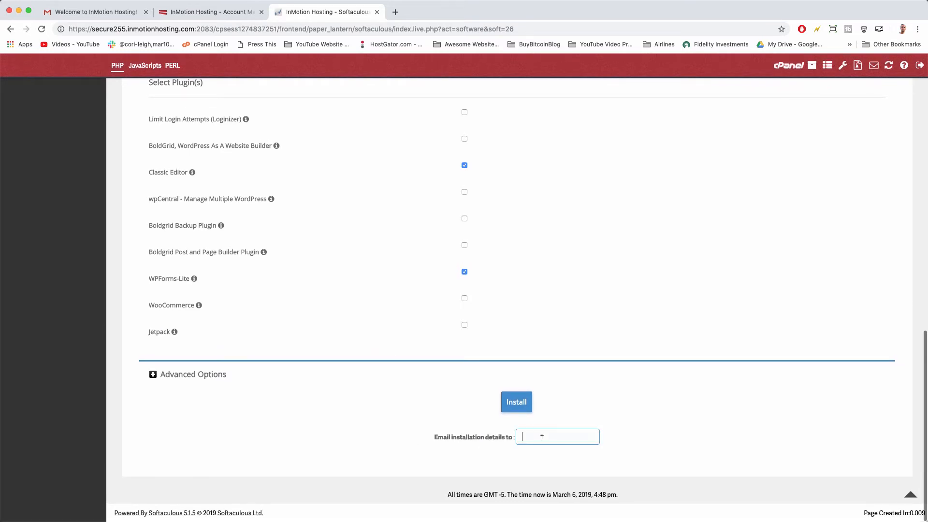
Install WordPress, view the success message, and tweet 'I just installed #WordPress via #Softaculous #PHP'.
{"action": "left_click", "coordinate": [524, 407]}
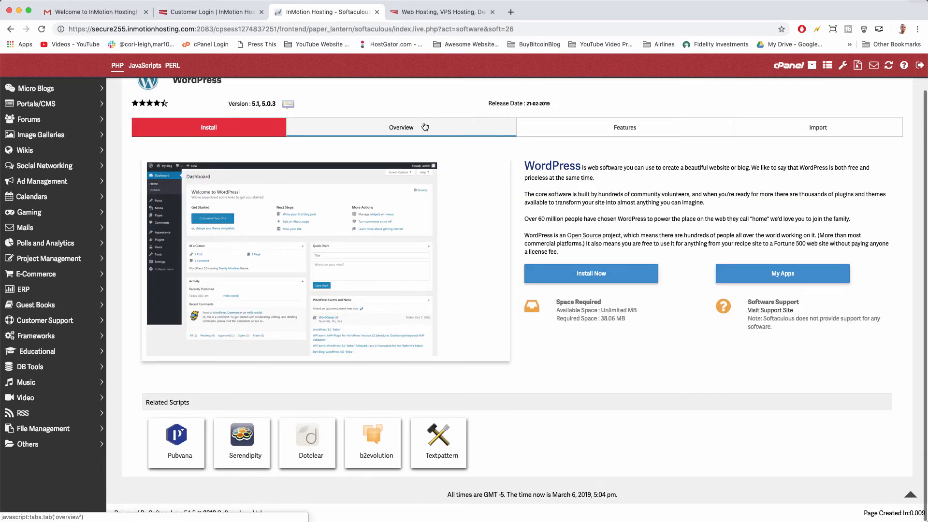
{"action": "left_click", "coordinate": [214, 125]}
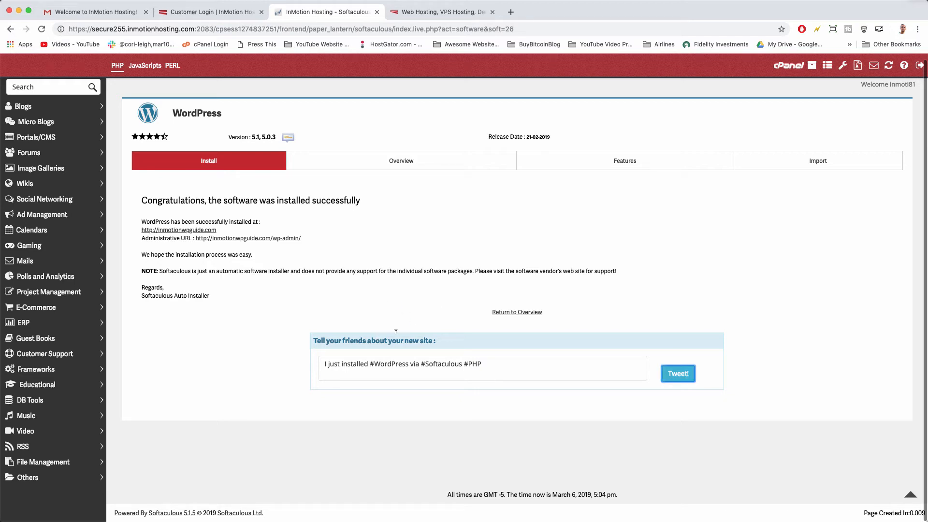
{"action": "left_click", "coordinate": [683, 381]}
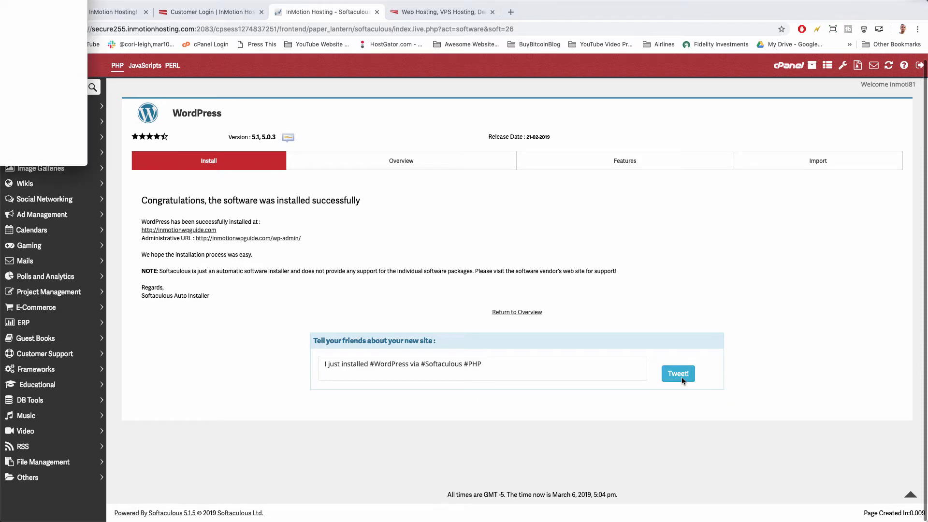
{"action": "left_click_drag", "start_coordinate": [1, 1], "coordinate": [521, 96]}
{"action": "left_click", "coordinate": [633, 216]}
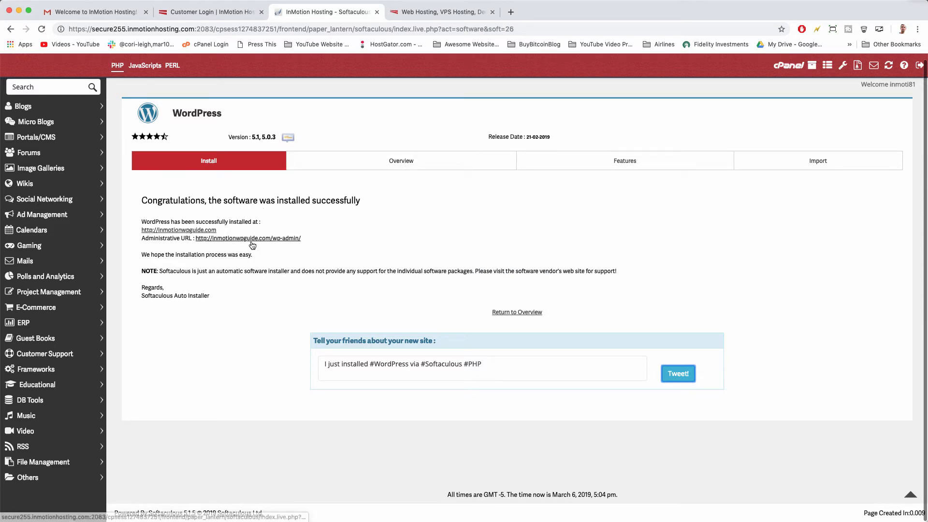
Open the Inmotion WP Guide admin dashboard and dismiss its Personal Data and Privacy notice.
{"action": "left_click", "coordinate": [246, 240]}
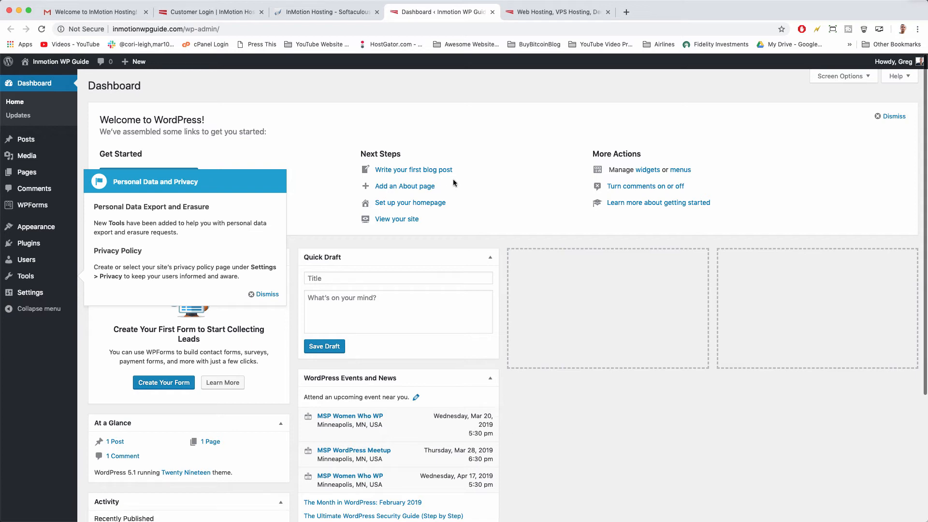
{"action": "left_click", "coordinate": [267, 293]}
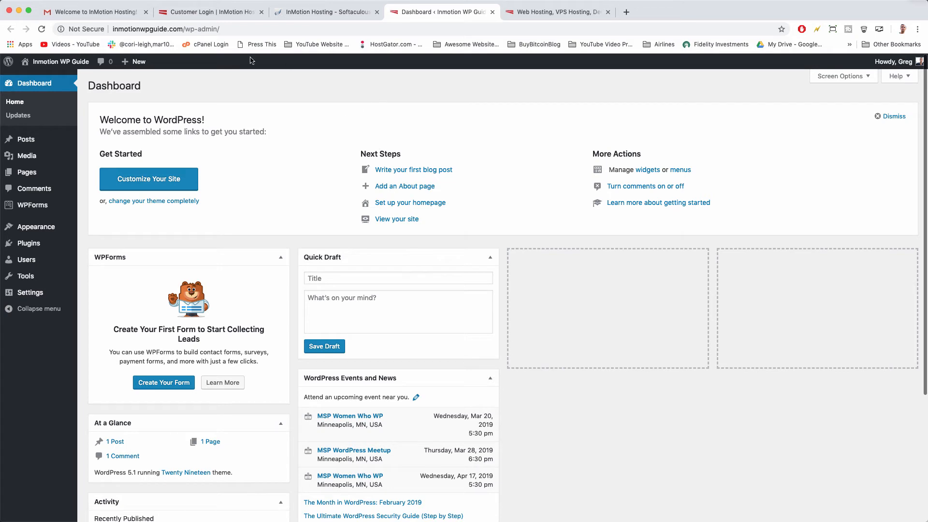
Bookmark the WordPress dashboard page.
{"action": "left_click", "coordinate": [224, 29]}
{"action": "left_click", "coordinate": [244, 29]}
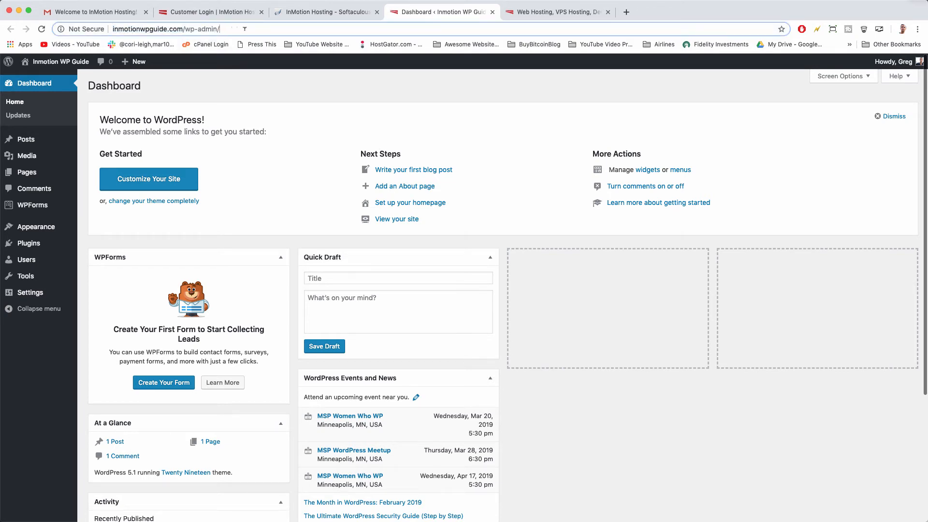
{"action": "left_click_drag", "start_coordinate": [240, 27], "coordinate": [97, 28]}
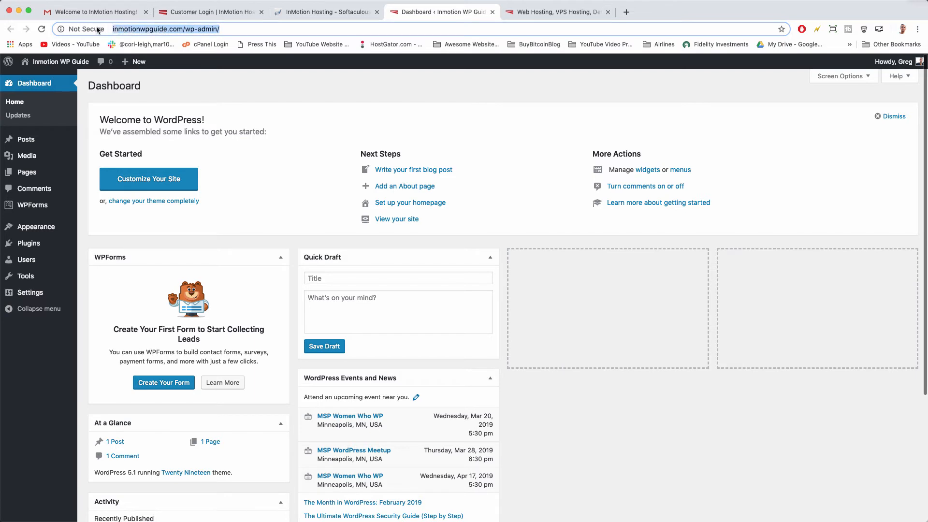
{"action": "double_click", "coordinate": [143, 29]}
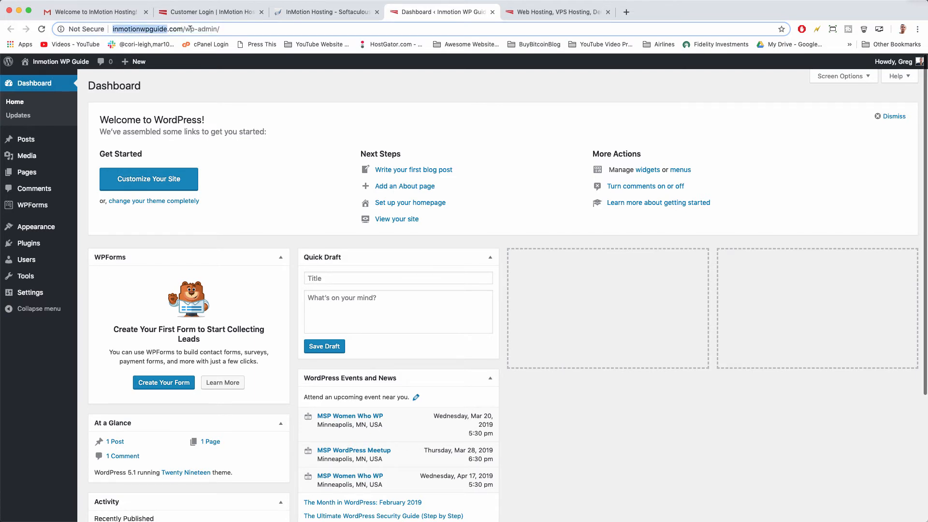
{"action": "left_click", "coordinate": [189, 29]}
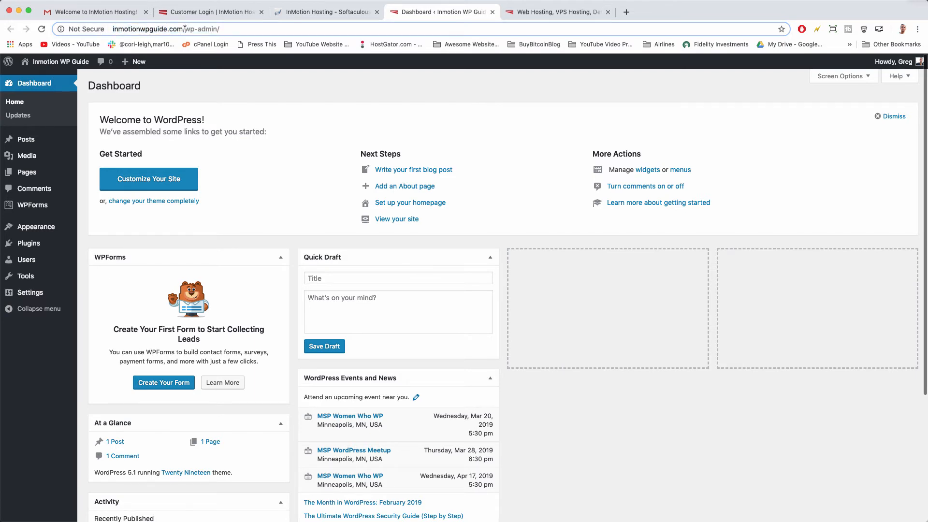
{"action": "left_click_drag", "start_coordinate": [184, 29], "coordinate": [248, 29]}
{"action": "left_click", "coordinate": [248, 29]}
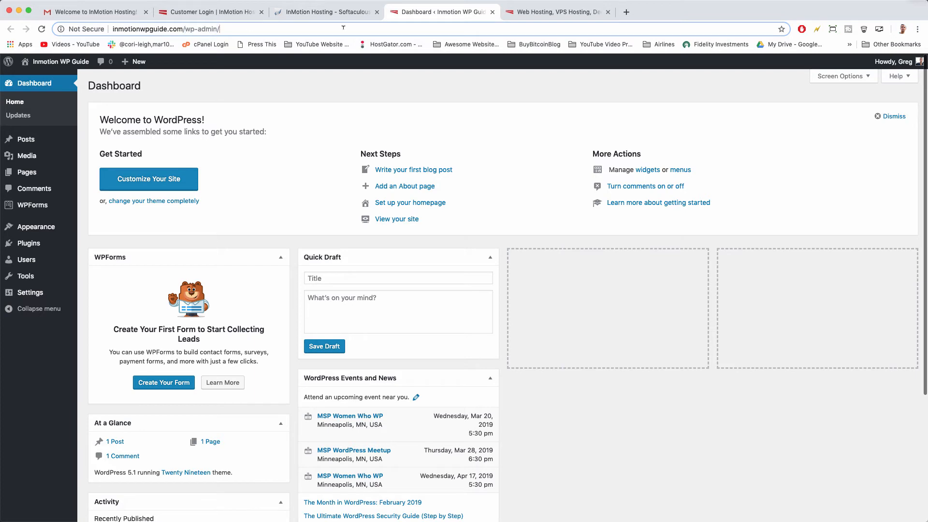
{"action": "left_click", "coordinate": [781, 29]}
{"action": "left_click", "coordinate": [767, 120]}
Move At a Glance and Events and News to their own columns, and put Activity above a collapsed Quick Draft.
{"action": "left_click_drag", "start_coordinate": [222, 421], "coordinate": [614, 271]}
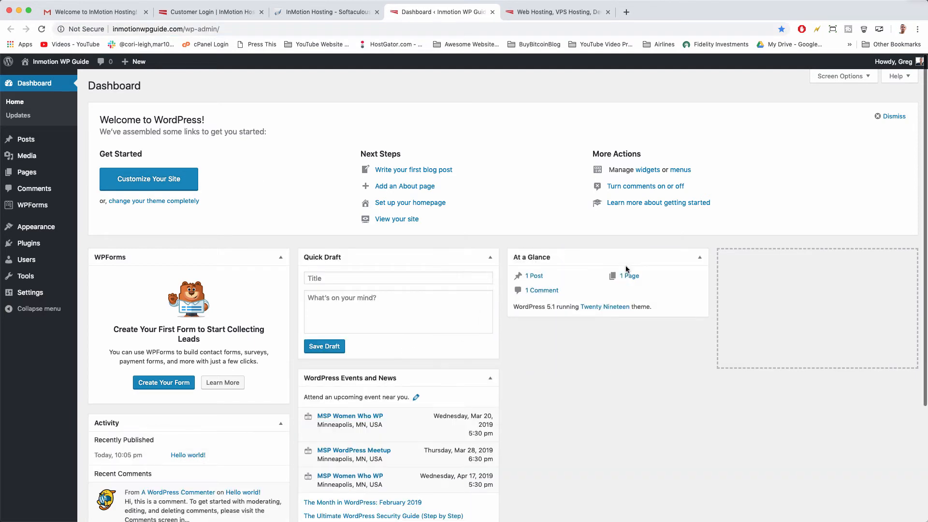
{"action": "scroll", "coordinate": [474, 309], "scroll_direction": "down", "scroll_amount": 3}
{"action": "left_click_drag", "start_coordinate": [376, 303], "coordinate": [784, 176]}
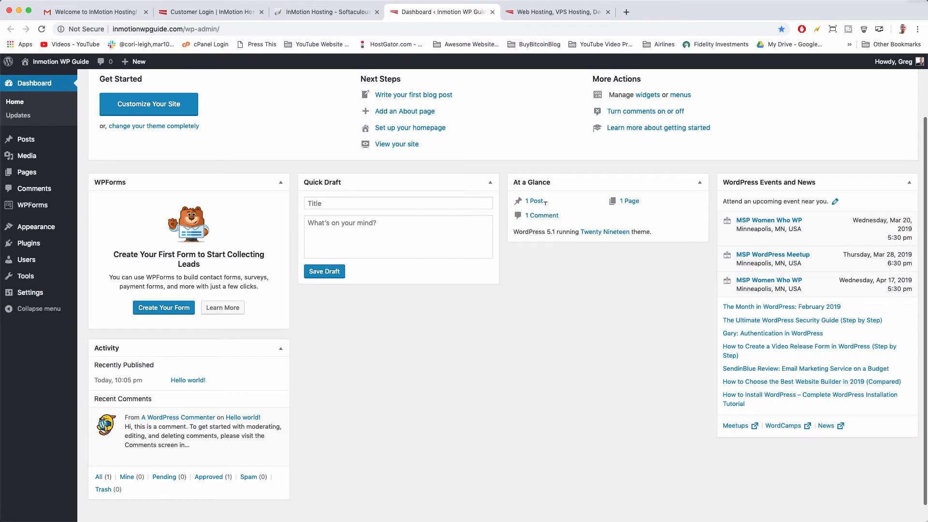
{"action": "left_click", "coordinate": [490, 182]}
{"action": "left_click_drag", "start_coordinate": [166, 353], "coordinate": [386, 253]}
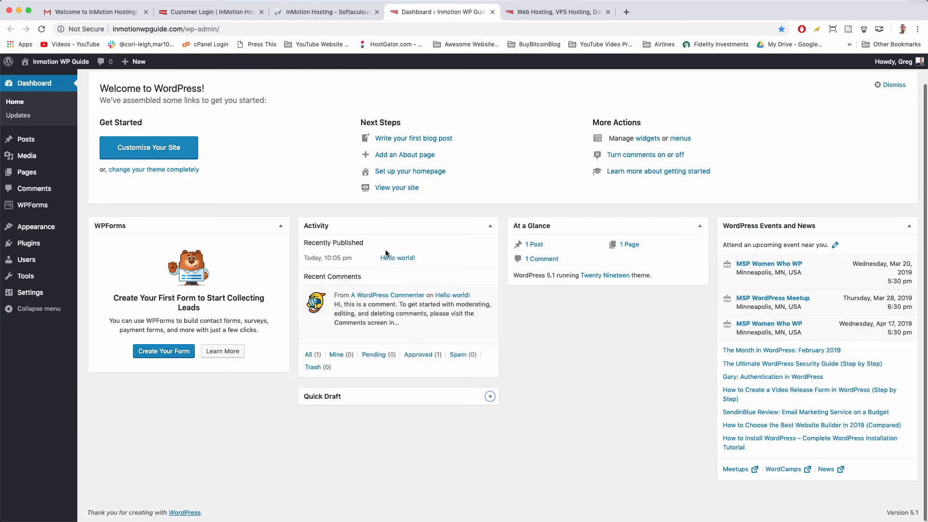
{"action": "scroll", "coordinate": [385, 252], "scroll_direction": "up", "scroll_amount": 2}
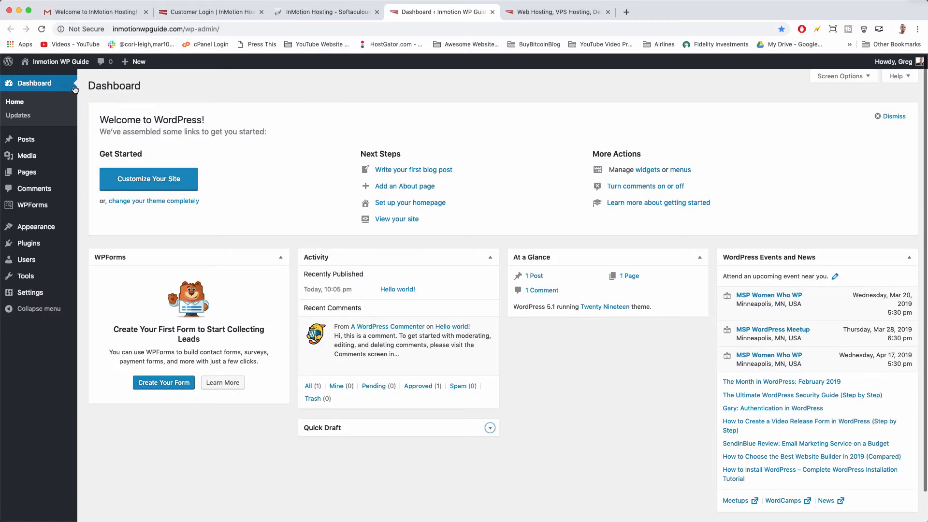
Reload the site address so the live Inmotion WP Guide site replaces the placeholder.
{"action": "left_click", "coordinate": [57, 62]}
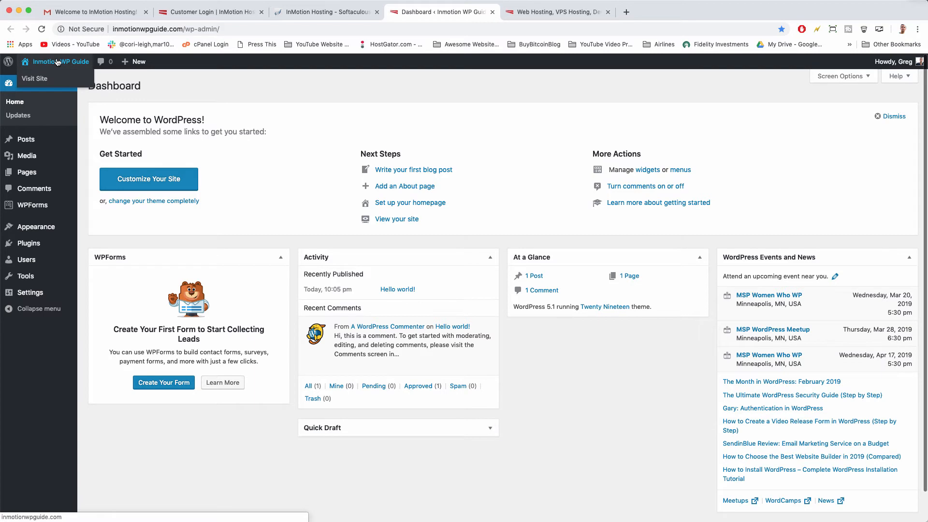
{"action": "left_click", "coordinate": [194, 27]}
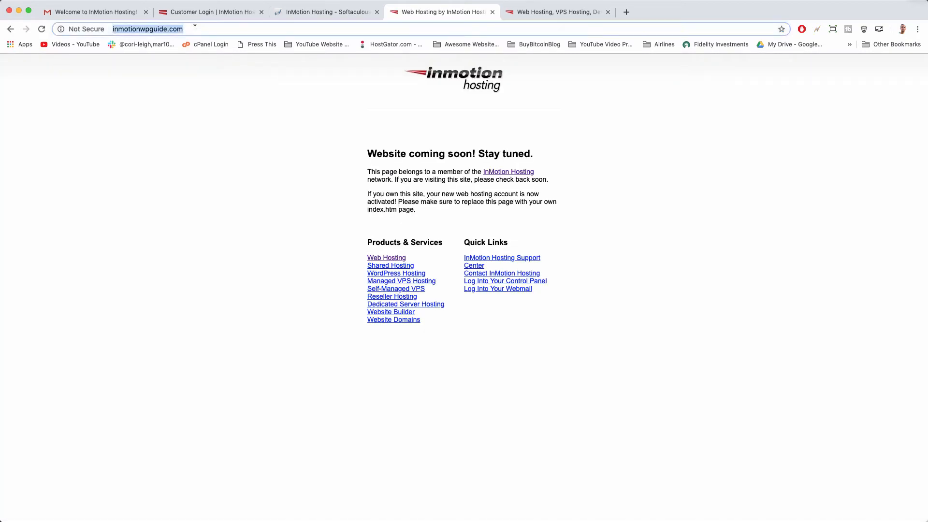
{"action": "left_click", "coordinate": [42, 29]}
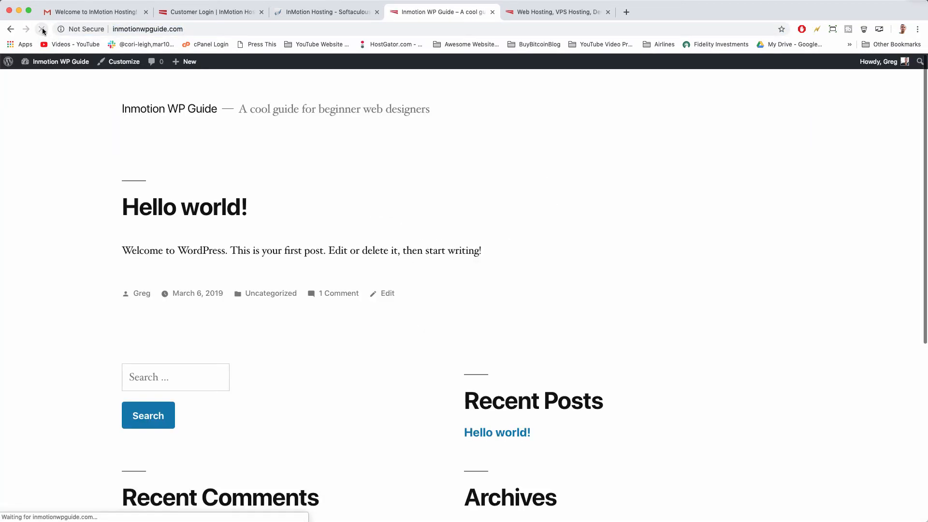
Scroll through the Twenty Nineteen homepage and its default Hello world! post.
{"action": "scroll", "coordinate": [452, 153], "scroll_direction": "down", "scroll_amount": 10}
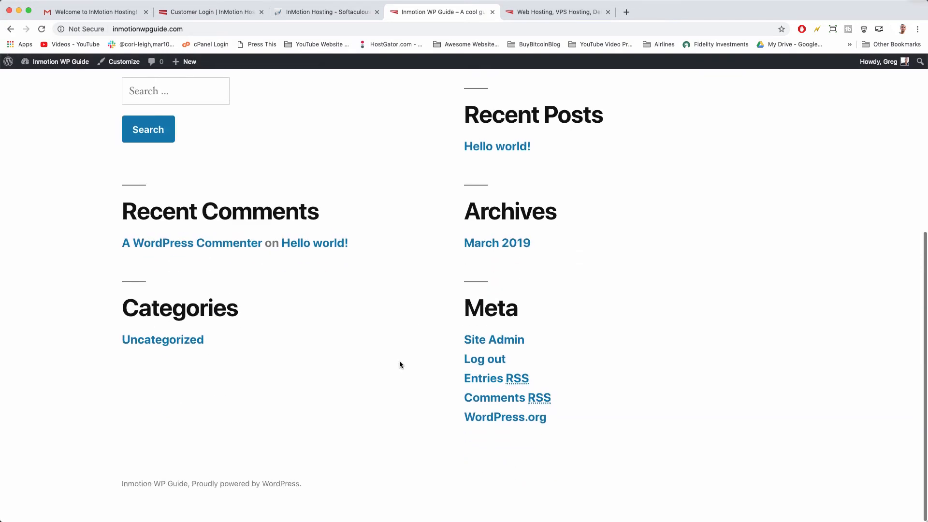
{"action": "scroll", "coordinate": [400, 362], "scroll_direction": "up", "scroll_amount": 10}
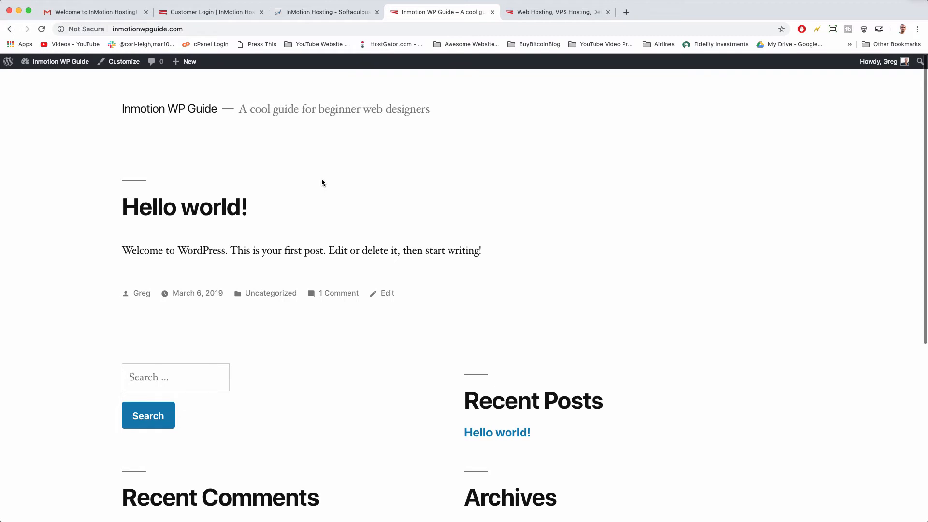
{"action": "scroll", "coordinate": [265, 211], "scroll_direction": "down", "scroll_amount": 5}
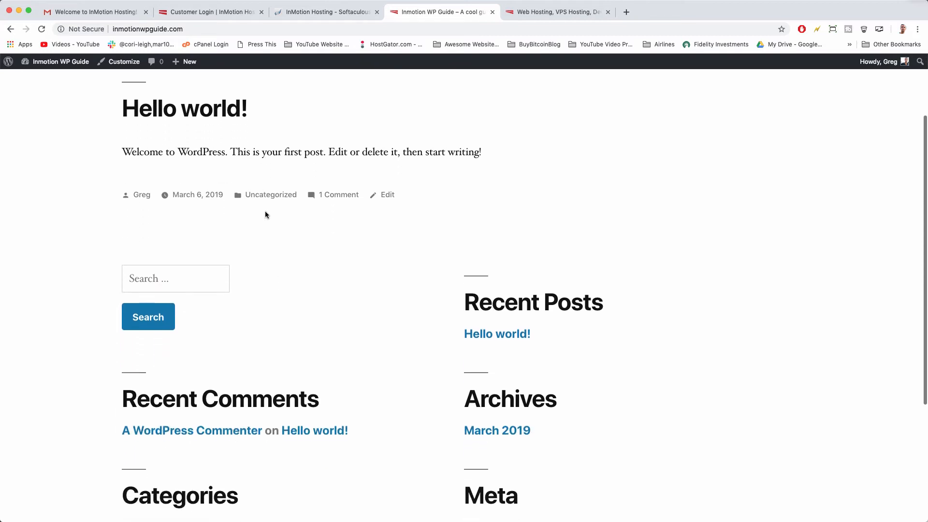
{"action": "scroll", "coordinate": [328, 300], "scroll_direction": "down", "scroll_amount": 2}
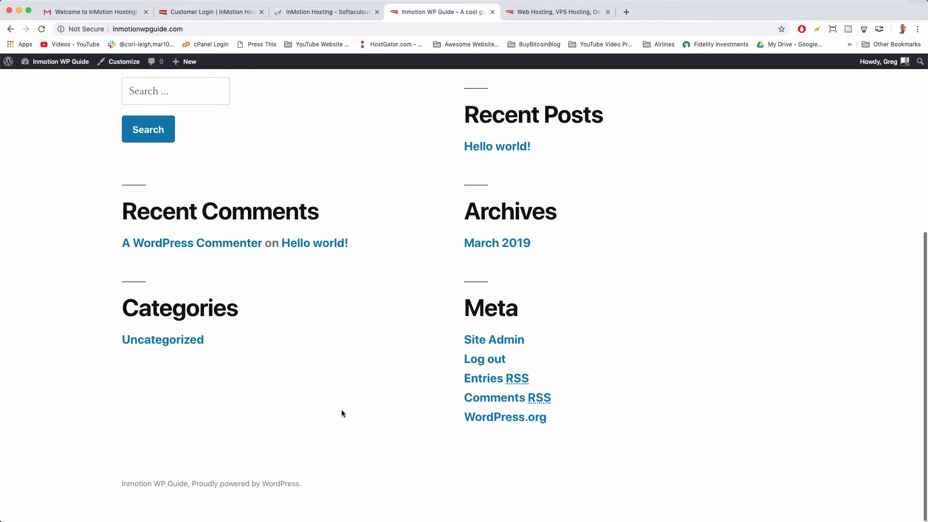
{"action": "scroll", "coordinate": [341, 413], "scroll_direction": "up", "scroll_amount": 5}
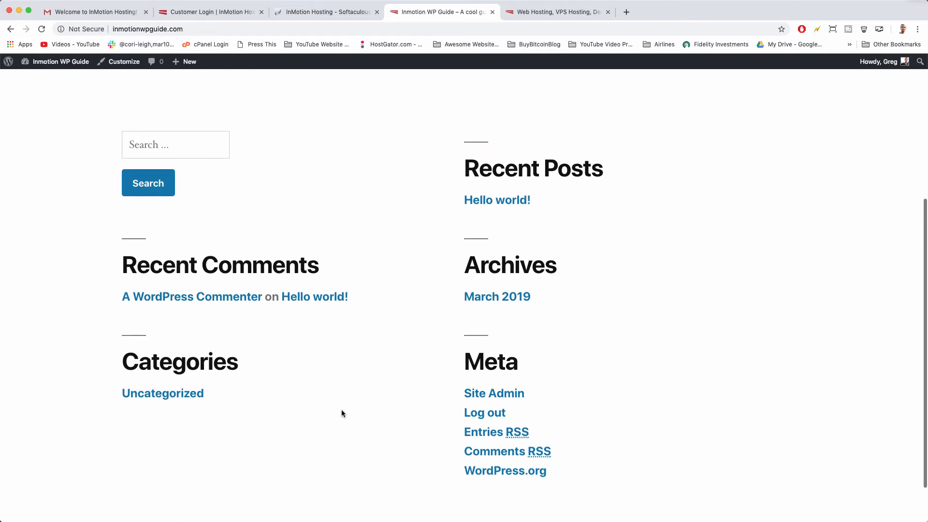
{"action": "scroll", "coordinate": [346, 294], "scroll_direction": "down", "scroll_amount": 6}
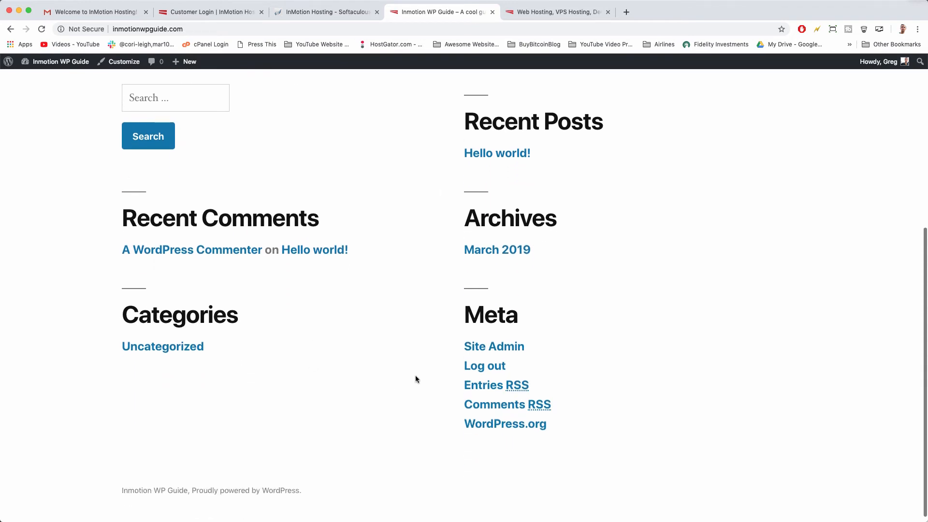
{"action": "scroll", "coordinate": [415, 377], "scroll_direction": "up", "scroll_amount": 3}
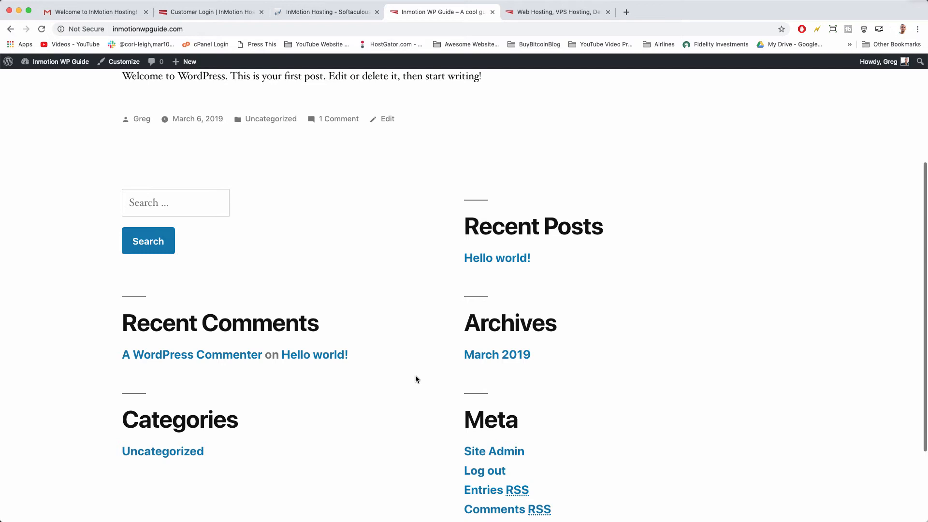
{"action": "scroll", "coordinate": [415, 377], "scroll_direction": "up", "scroll_amount": 1}
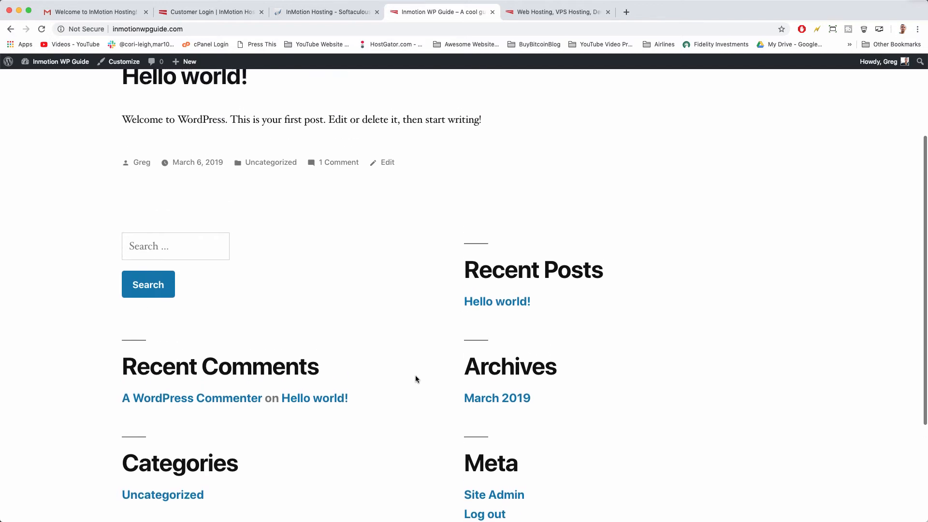
{"action": "scroll", "coordinate": [416, 379], "scroll_direction": "up", "scroll_amount": 3}
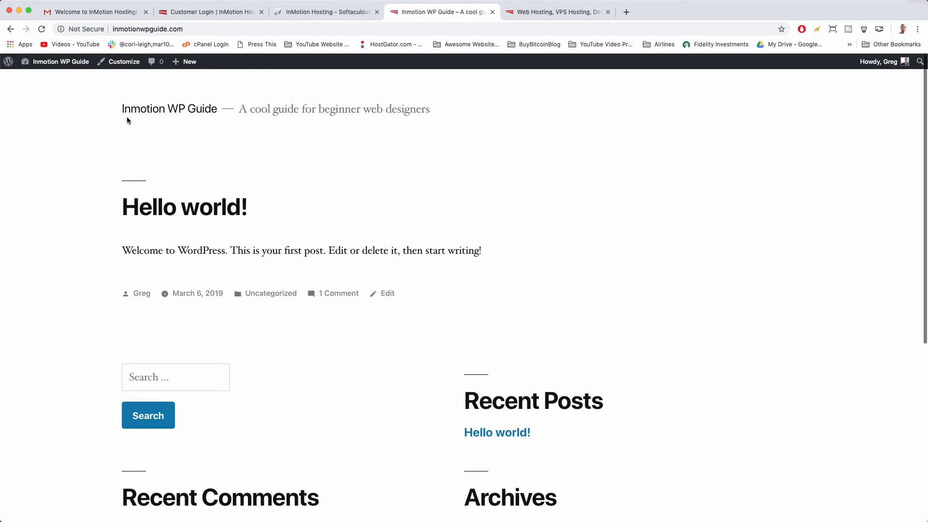
{"action": "mouse_move", "coordinate": [49, 59]}
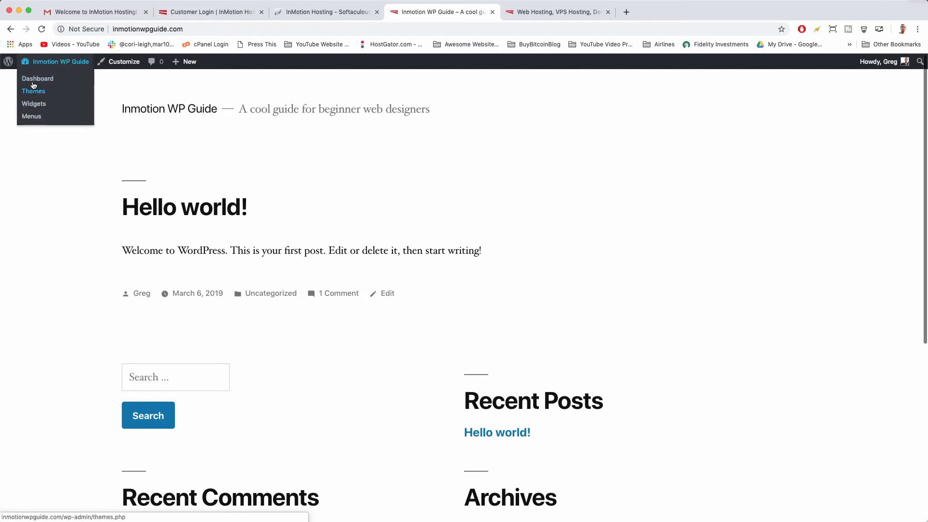
Open Appearance > Themes from the dashboard, showing Twenty Nineteen, Twenty Seventeen and Twenty Sixteen.
{"action": "left_click", "coordinate": [60, 62]}
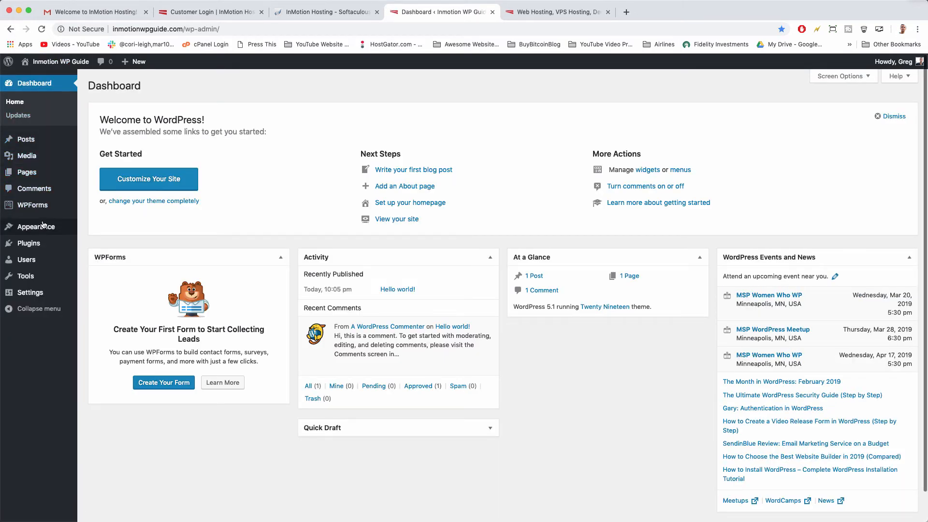
{"action": "mouse_move", "coordinate": [43, 225]}
{"action": "left_click", "coordinate": [94, 230]}
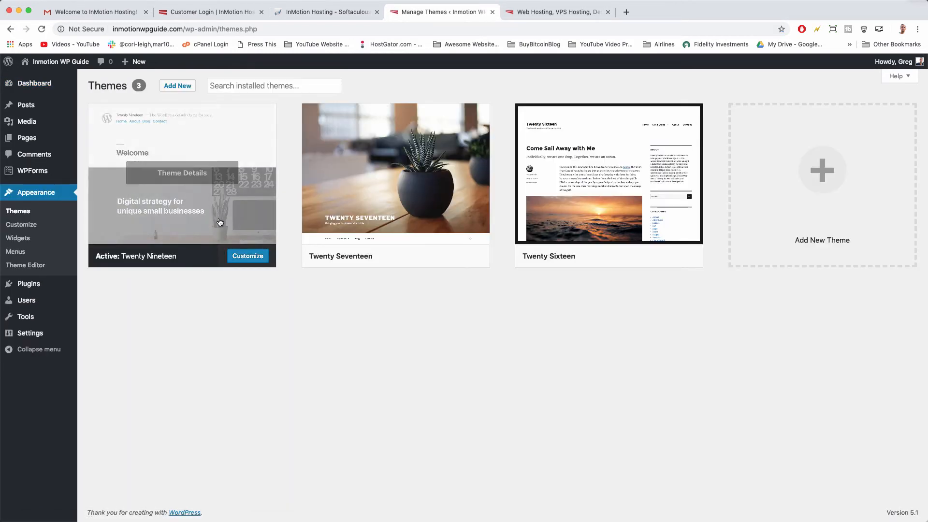
{"action": "mouse_move", "coordinate": [369, 172]}
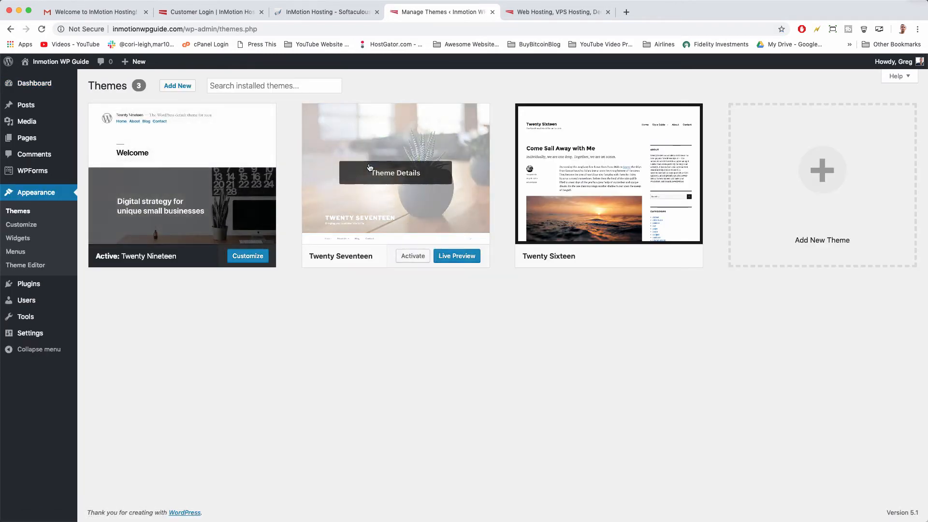
{"action": "mouse_move", "coordinate": [554, 152]}
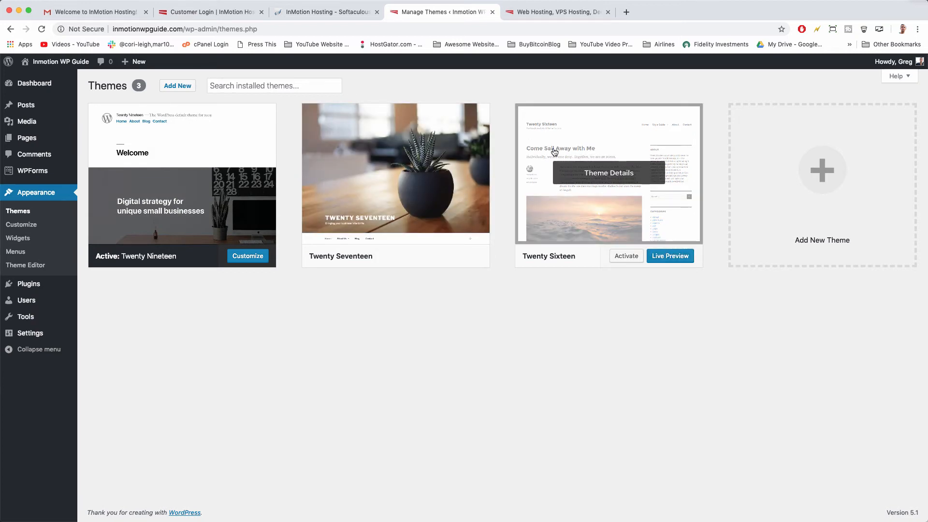
Delete the Twenty Seventeen theme from its Theme Details.
{"action": "mouse_move", "coordinate": [365, 142]}
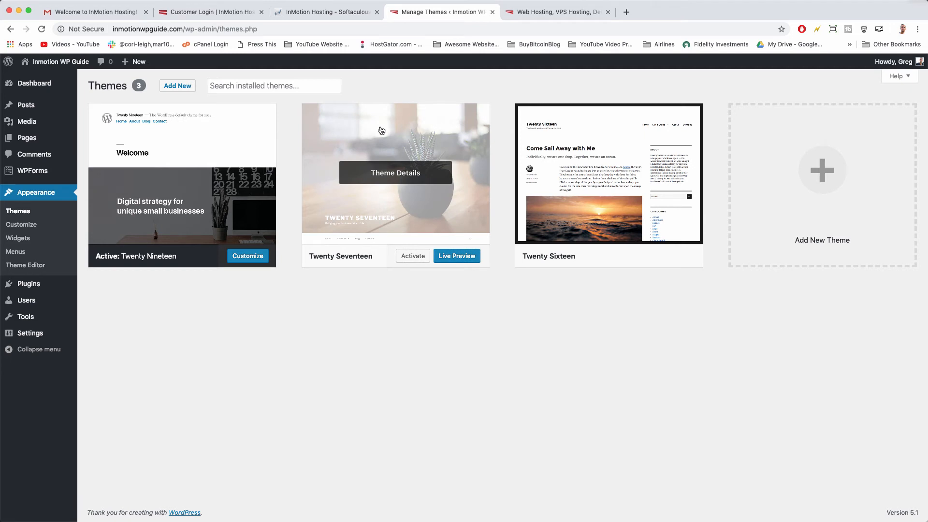
{"action": "left_click", "coordinate": [455, 144]}
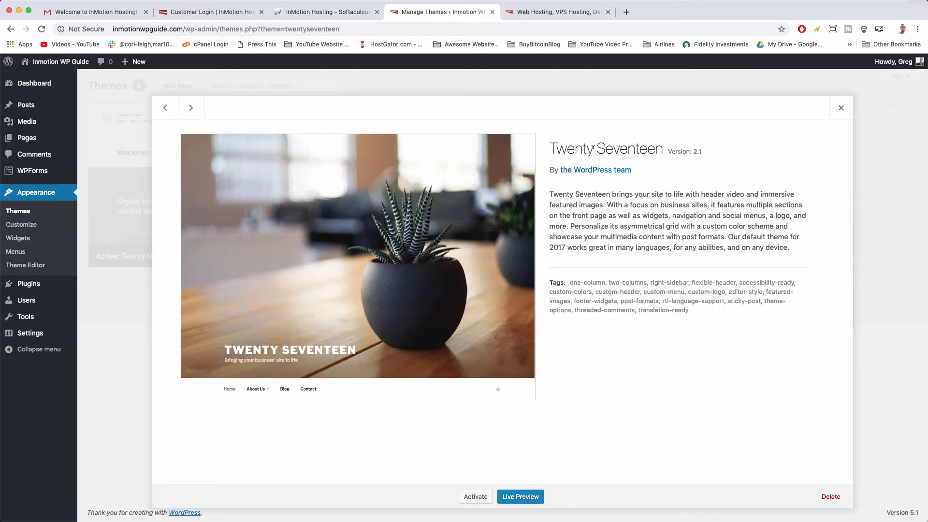
{"action": "left_click", "coordinate": [831, 496]}
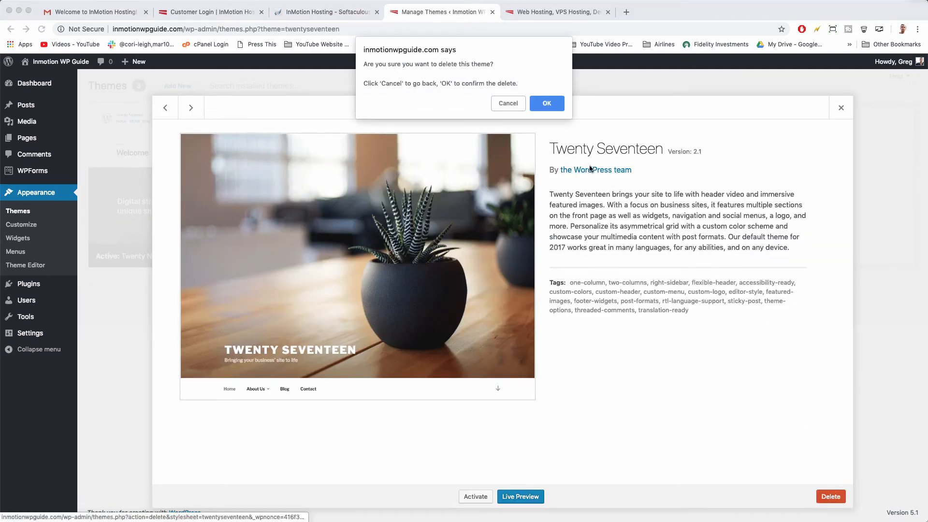
{"action": "left_click", "coordinate": [547, 103]}
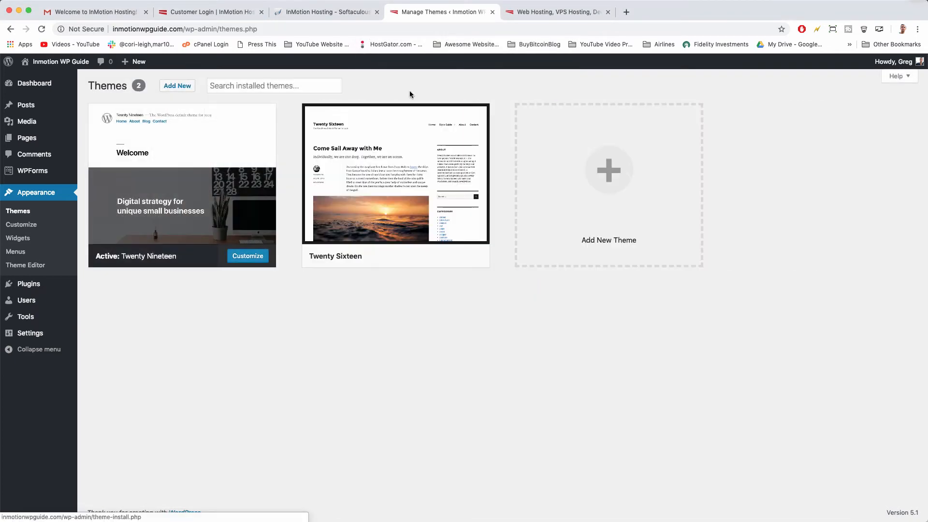
Delete the Twenty Sixteen theme, then go to the Add New themes page.
{"action": "mouse_move", "coordinate": [367, 127]}
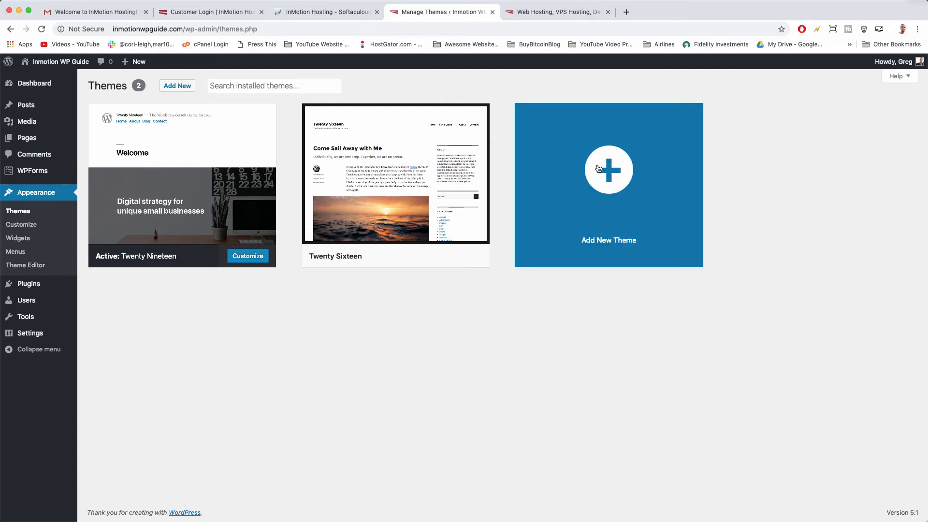
{"action": "left_click", "coordinate": [423, 164]}
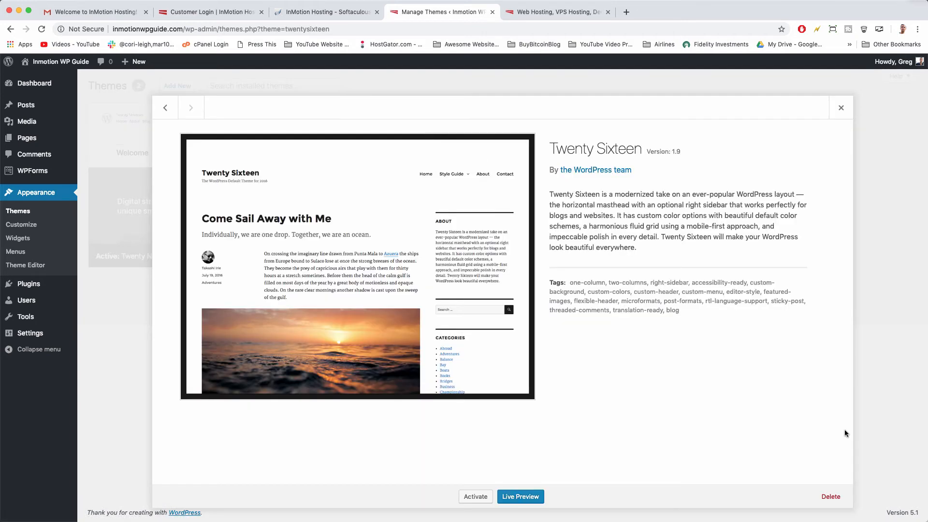
{"action": "left_click", "coordinate": [831, 498]}
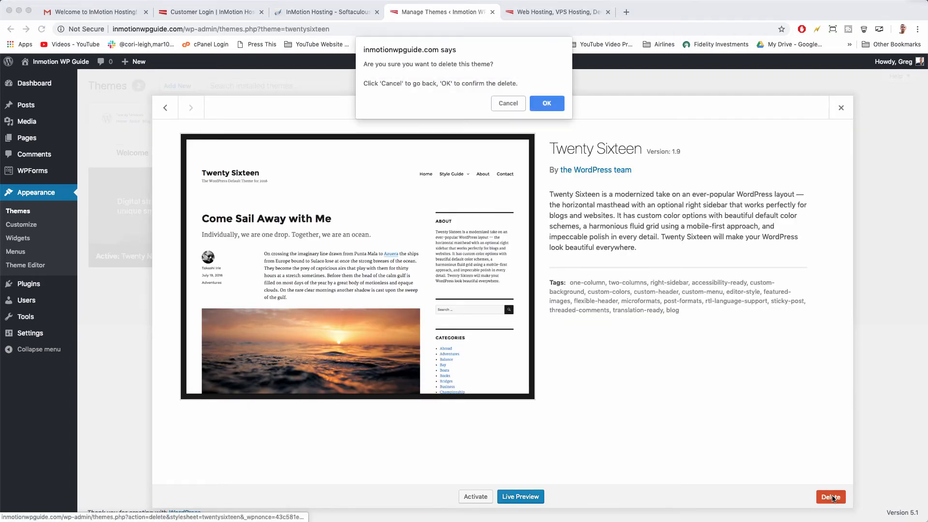
{"action": "left_click", "coordinate": [547, 102]}
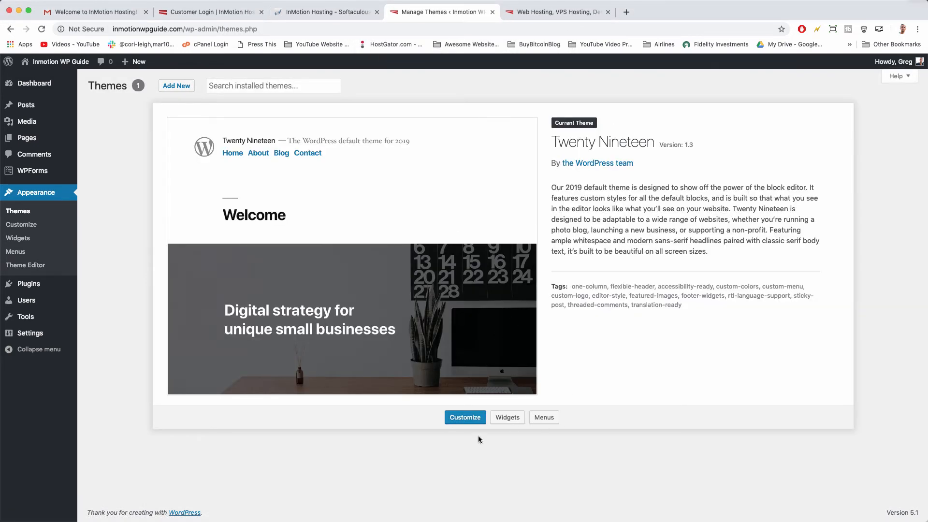
{"action": "left_click", "coordinate": [176, 87]}
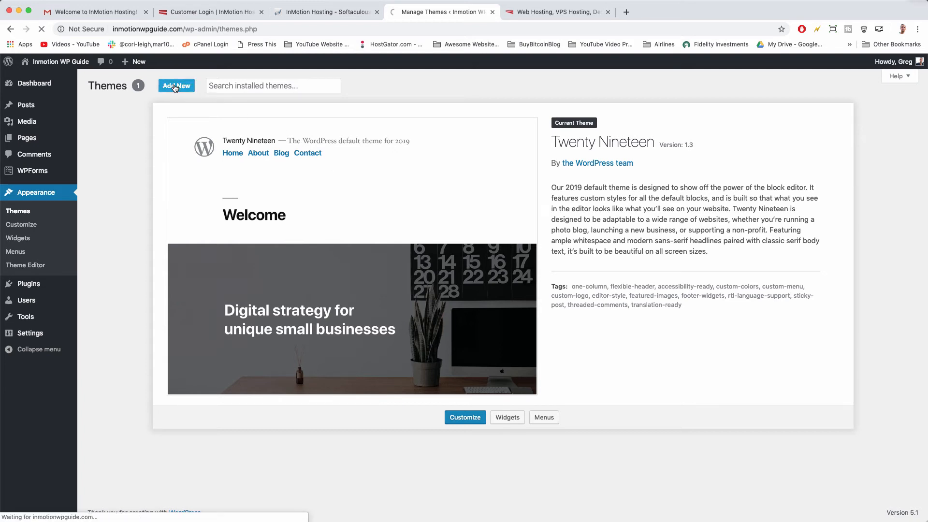
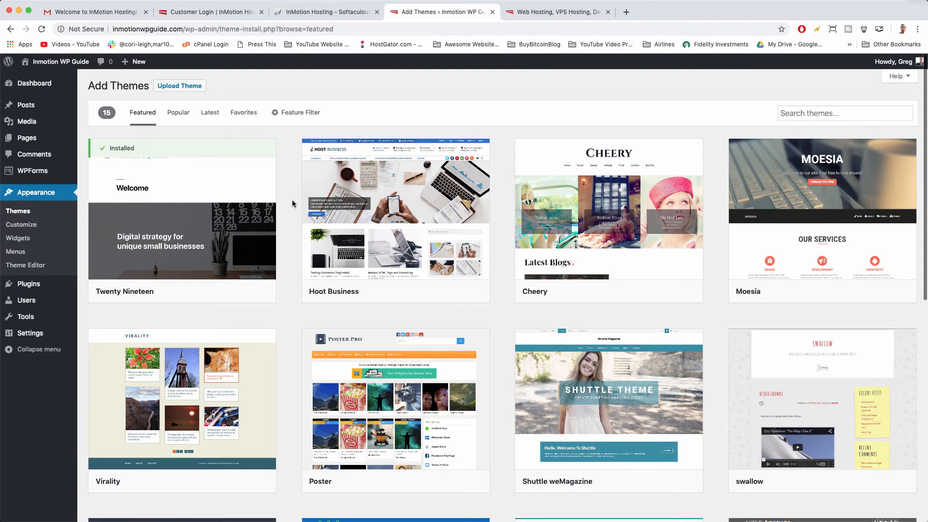
Browse the 15 Featured themes, then switch to the Popular list of 3971 themes.
{"action": "scroll", "coordinate": [292, 204], "scroll_direction": "down", "scroll_amount": 4}
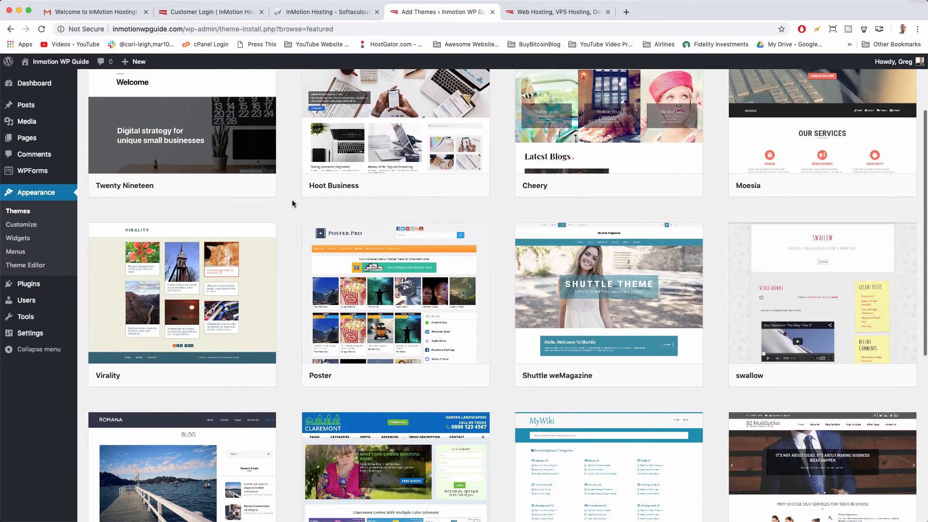
{"action": "scroll", "coordinate": [292, 199], "scroll_direction": "down", "scroll_amount": 10}
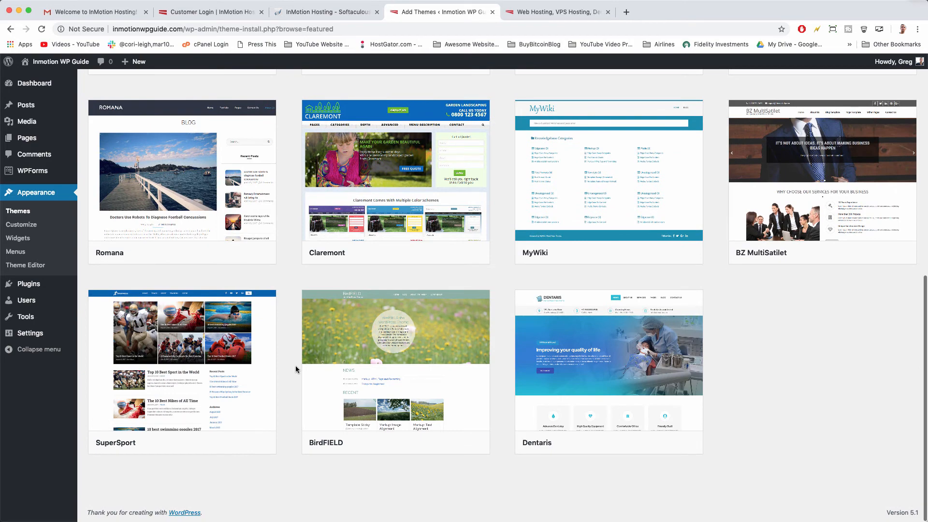
{"action": "scroll", "coordinate": [296, 371], "scroll_direction": "up", "scroll_amount": 14}
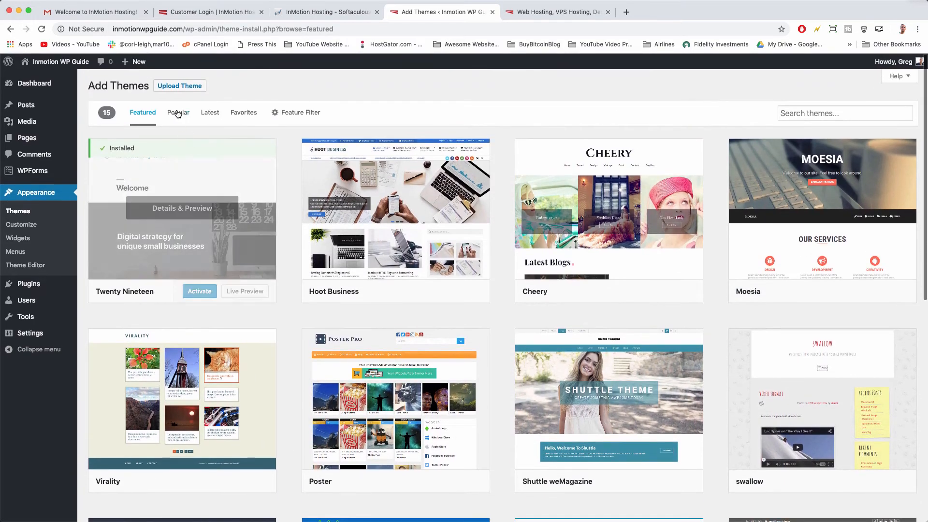
{"action": "left_click", "coordinate": [178, 113]}
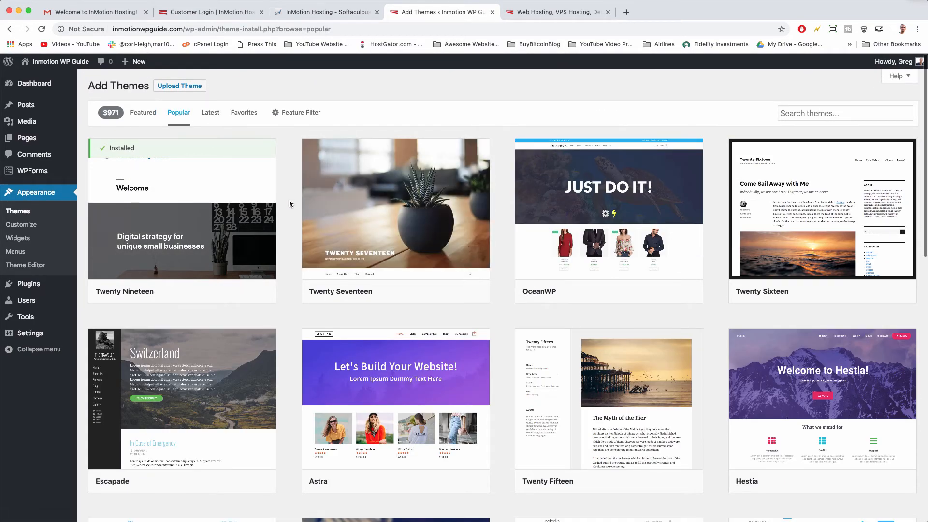
{"action": "scroll", "coordinate": [290, 203], "scroll_direction": "down", "scroll_amount": 10}
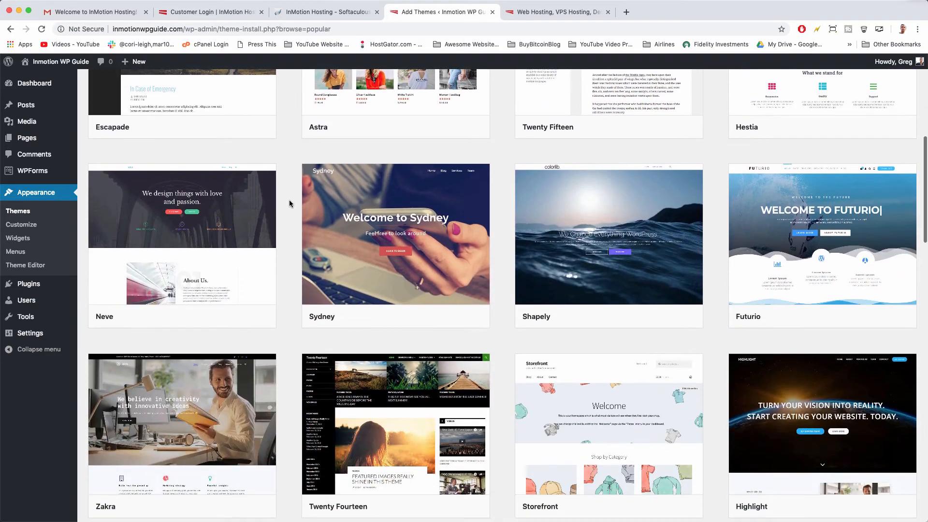
{"action": "scroll", "coordinate": [290, 203], "scroll_direction": "down", "scroll_amount": 3}
{"action": "scroll", "coordinate": [289, 203], "scroll_direction": "up", "scroll_amount": 10}
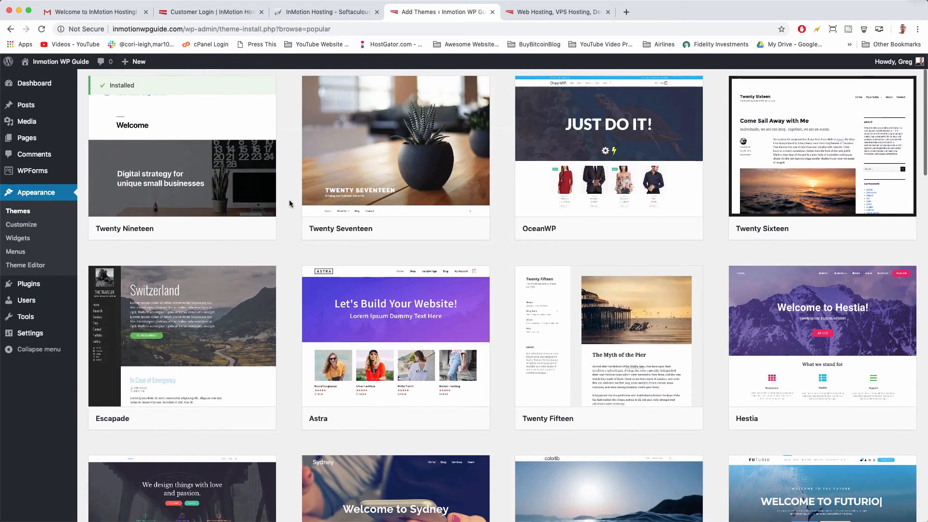
{"action": "scroll", "coordinate": [289, 203], "scroll_direction": "up", "scroll_amount": 2}
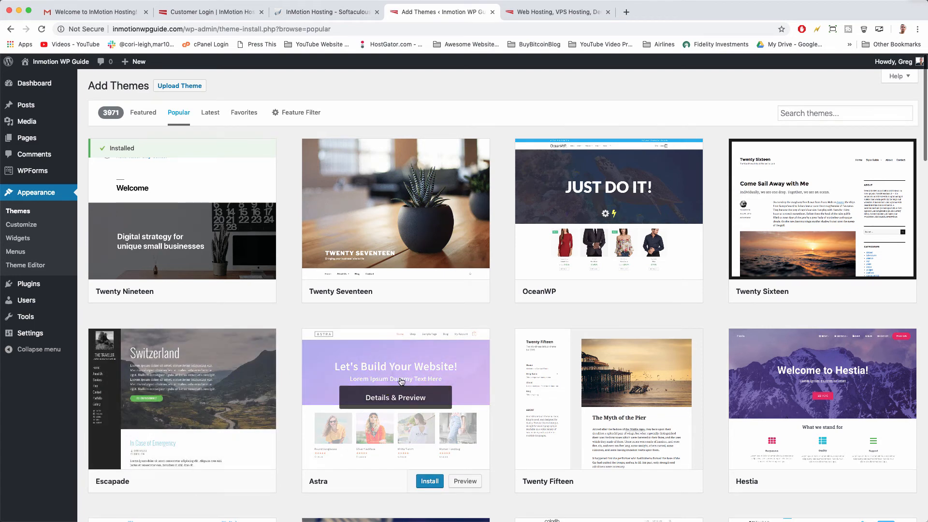
Search for 'astra', look over the Astra theme's preview, and install it.
{"action": "left_click", "coordinate": [820, 113]}
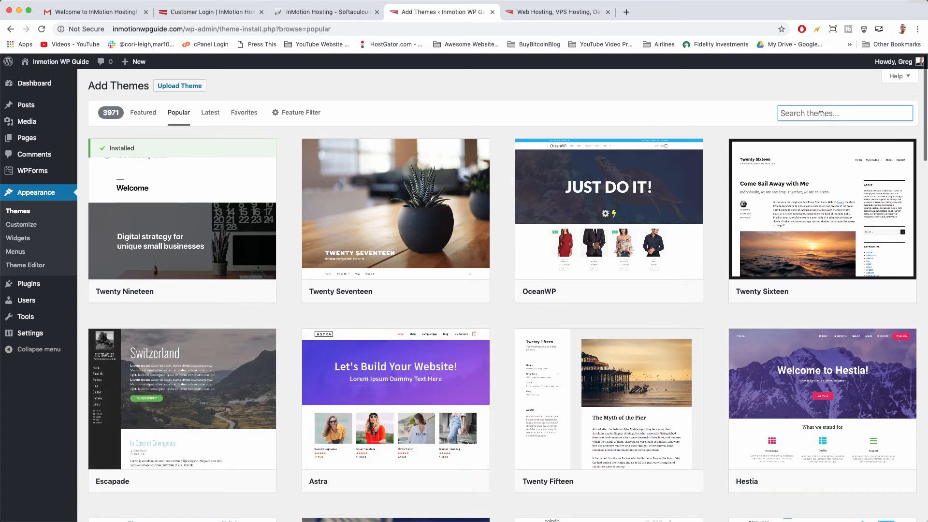
{"action": "type", "text": "astra"}
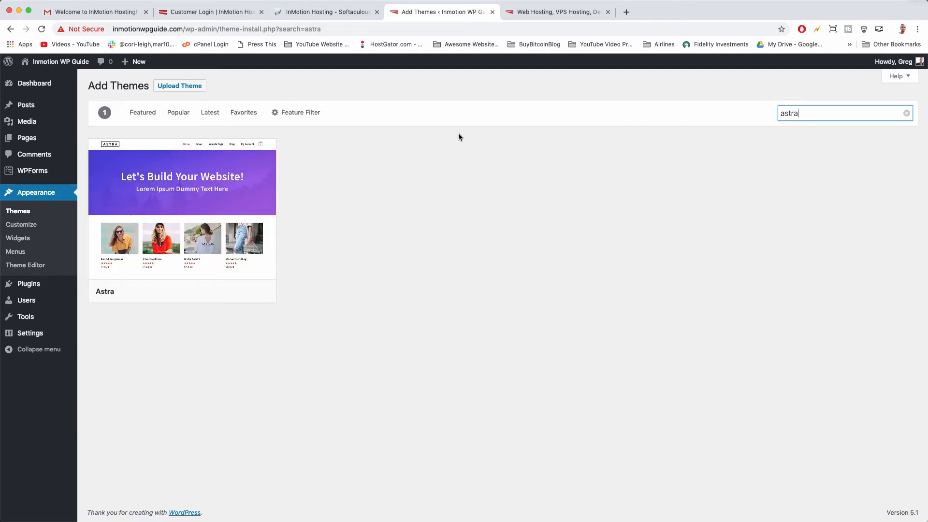
{"action": "mouse_move", "coordinate": [150, 191]}
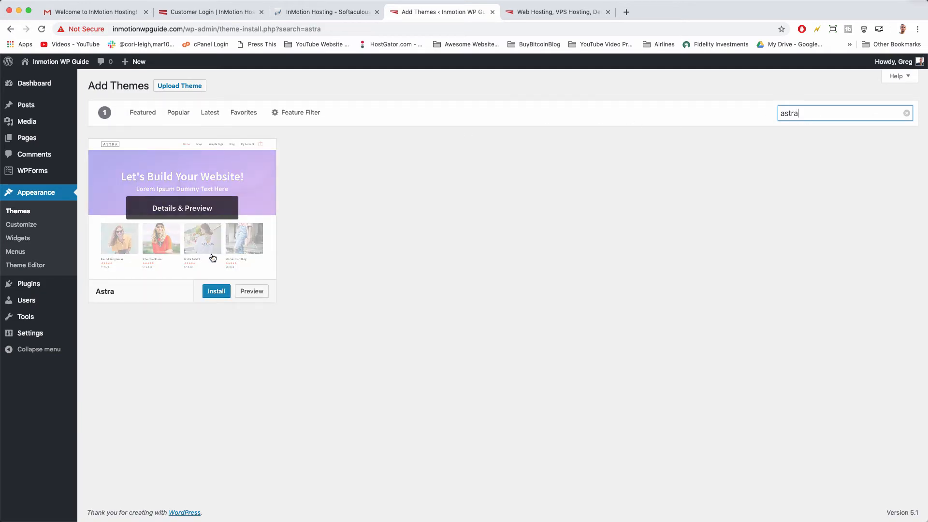
{"action": "left_click", "coordinate": [208, 176]}
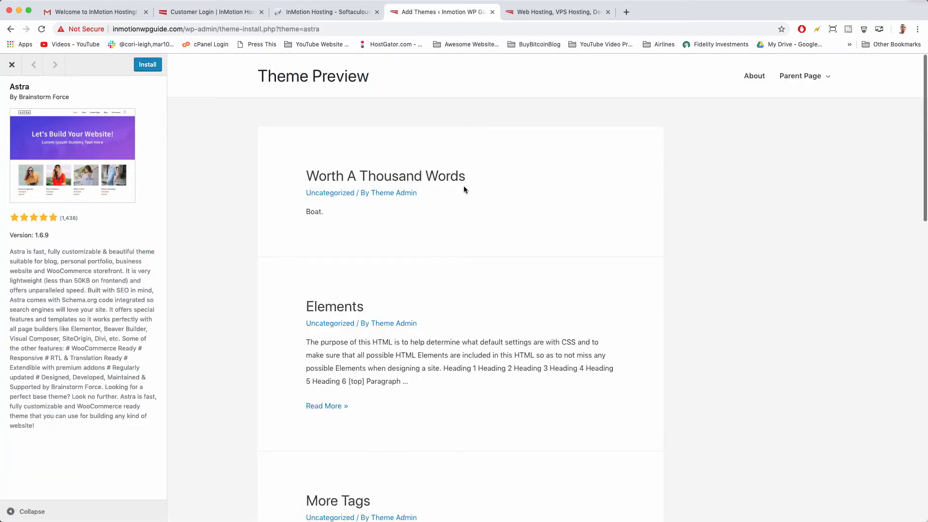
{"action": "scroll", "coordinate": [413, 205], "scroll_direction": "down", "scroll_amount": 10}
{"action": "scroll", "coordinate": [413, 205], "scroll_direction": "up", "scroll_amount": 10}
{"action": "left_click", "coordinate": [9, 66]}
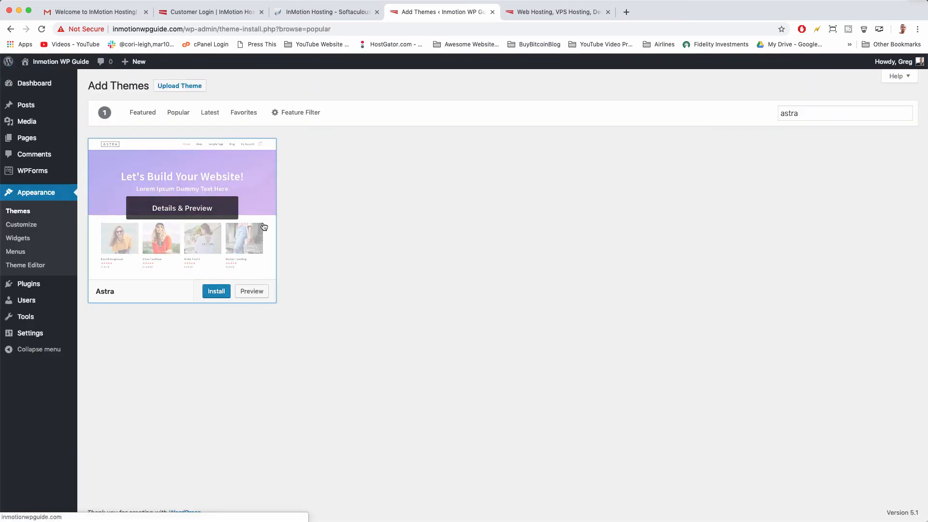
{"action": "left_click", "coordinate": [215, 293]}
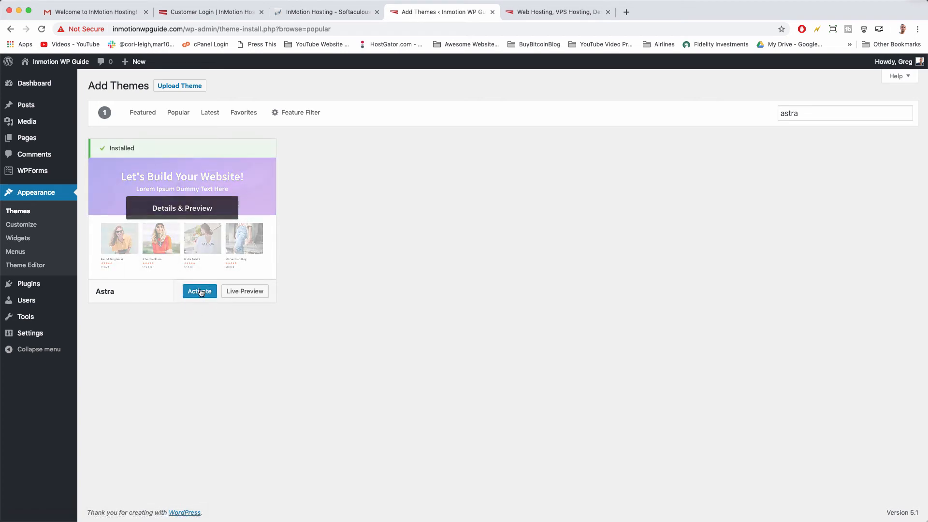
Activate Astra and choose Get Started in its thank-you notice to reach starter templates.
{"action": "left_click", "coordinate": [200, 291]}
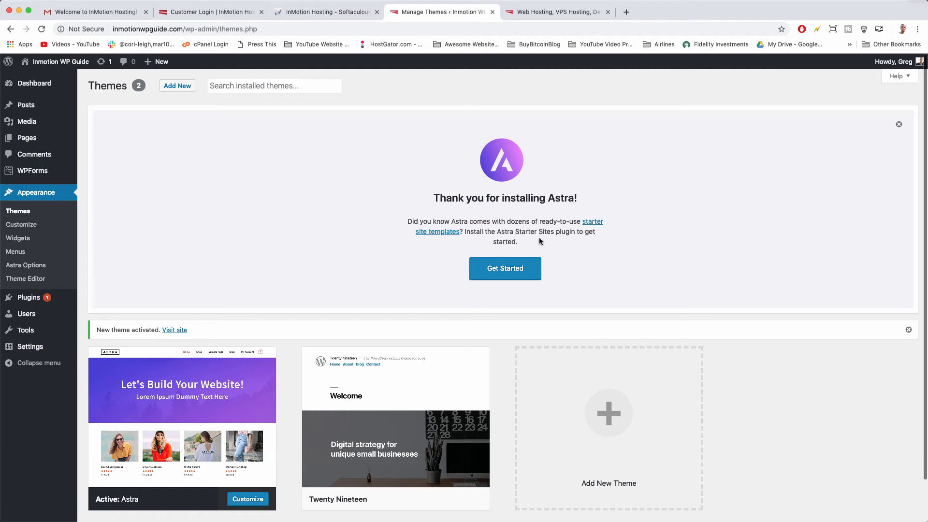
{"action": "left_click", "coordinate": [518, 277]}
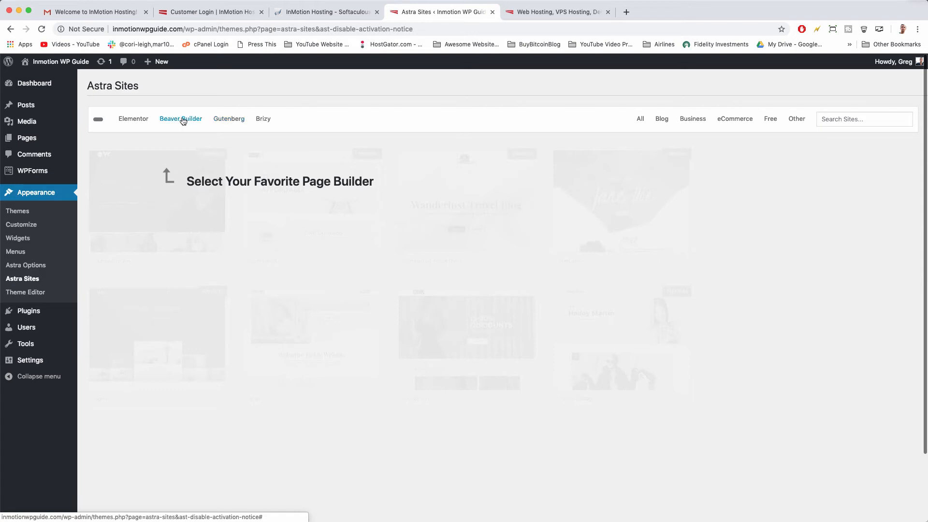
Filter Astra Sites to Elementor templates and scroll past Barber Shop, Italian Restaurant and Life Coach.
{"action": "left_click", "coordinate": [133, 124]}
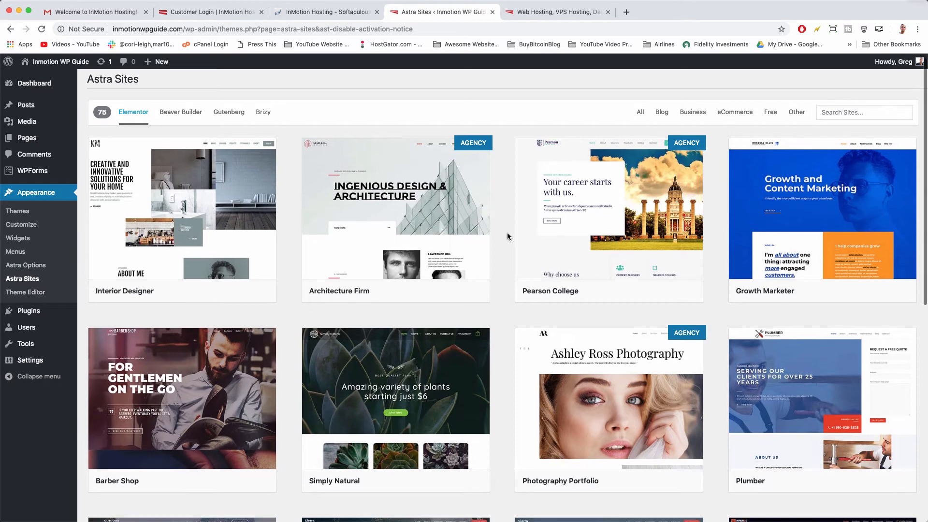
{"action": "scroll", "coordinate": [507, 235], "scroll_direction": "down", "scroll_amount": 2}
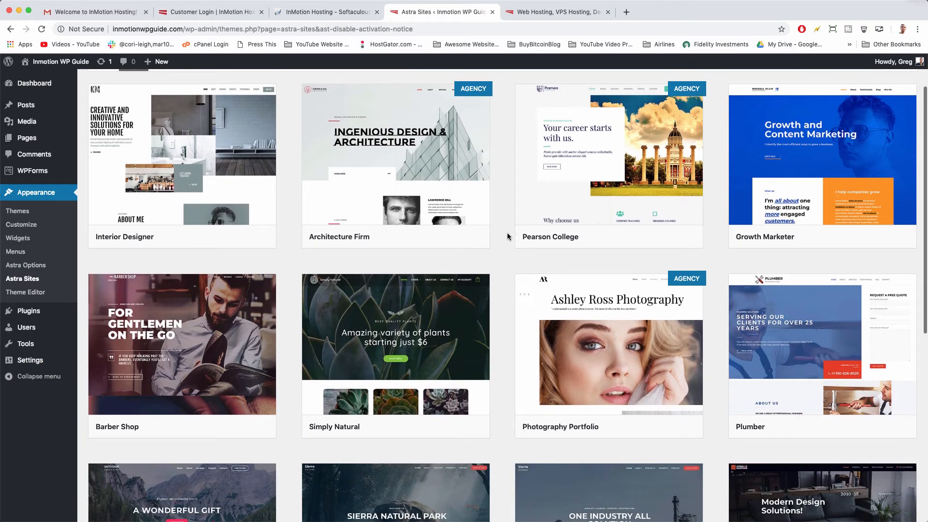
{"action": "scroll", "coordinate": [507, 233], "scroll_direction": "down", "scroll_amount": 2}
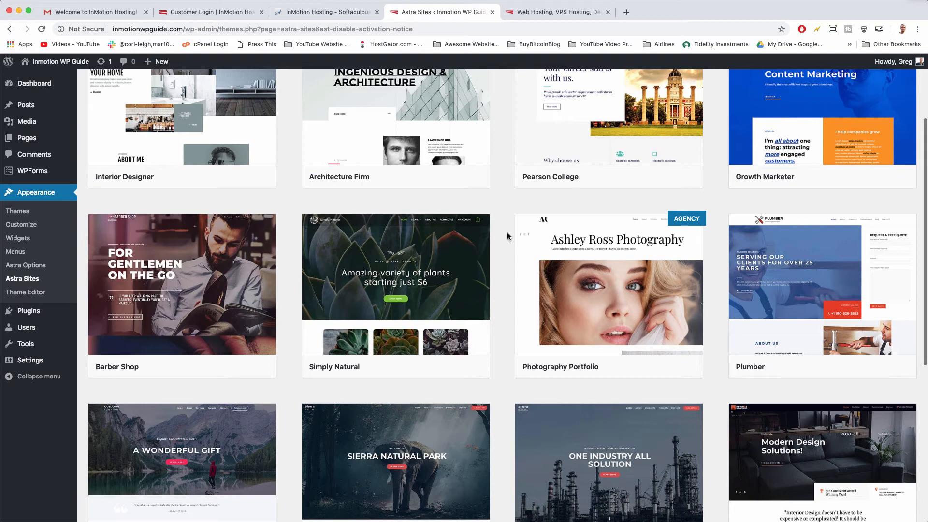
{"action": "scroll", "coordinate": [507, 234], "scroll_direction": "down", "scroll_amount": 4}
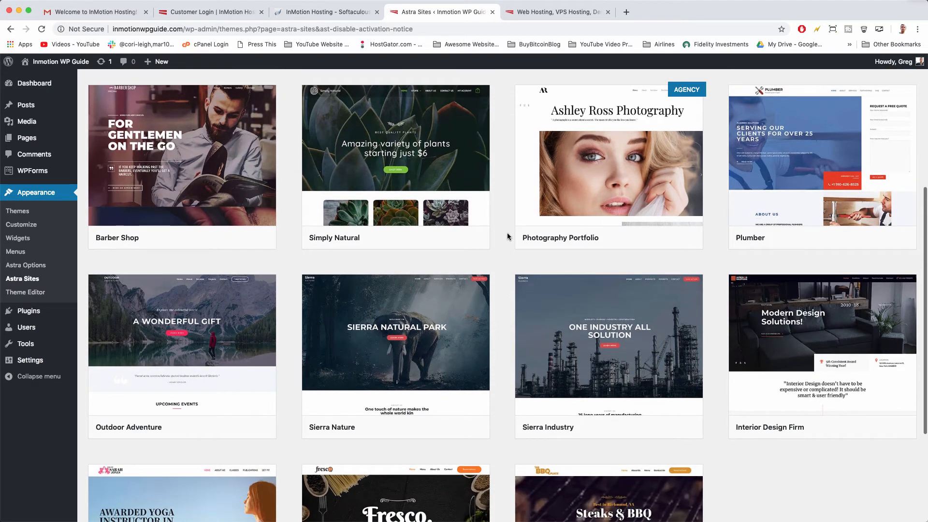
{"action": "scroll", "coordinate": [508, 233], "scroll_direction": "down", "scroll_amount": 1}
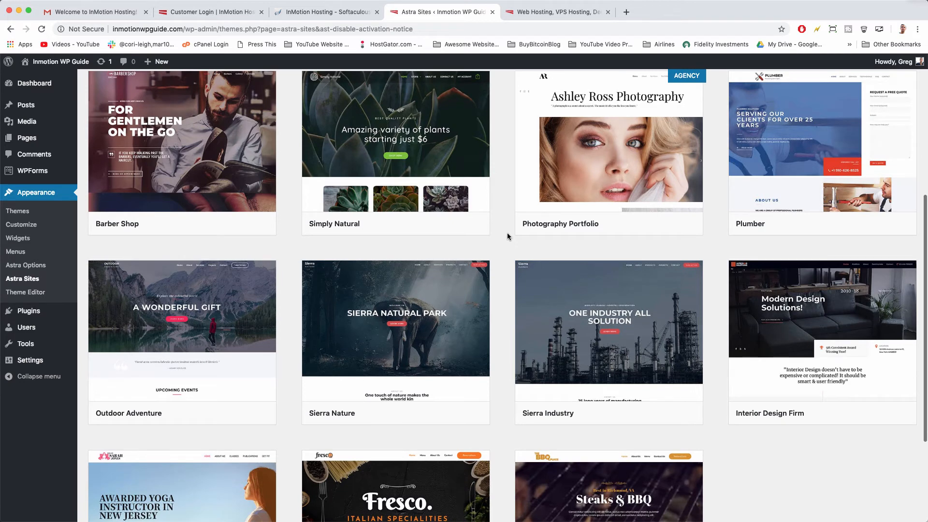
{"action": "scroll", "coordinate": [507, 235], "scroll_direction": "down", "scroll_amount": 2}
{"action": "scroll", "coordinate": [507, 236], "scroll_direction": "down", "scroll_amount": 3}
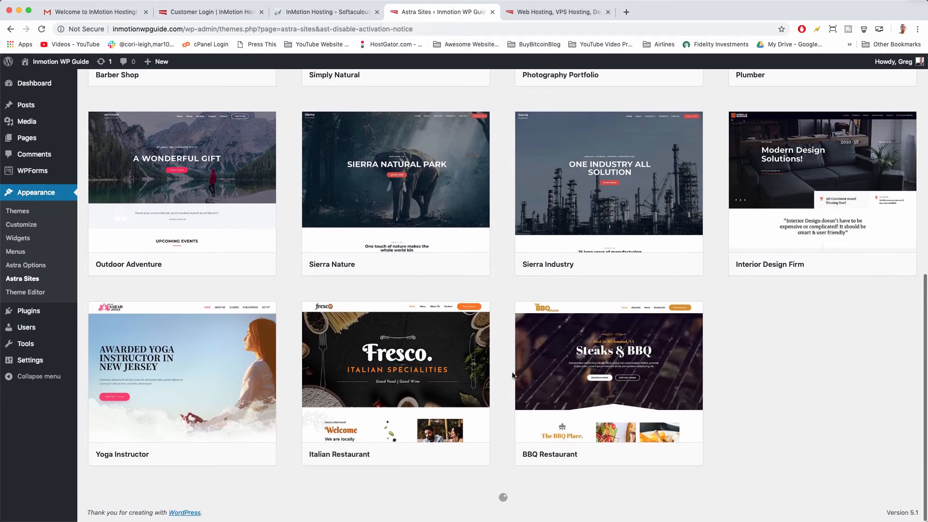
{"action": "scroll", "coordinate": [503, 451], "scroll_direction": "down", "scroll_amount": 20}
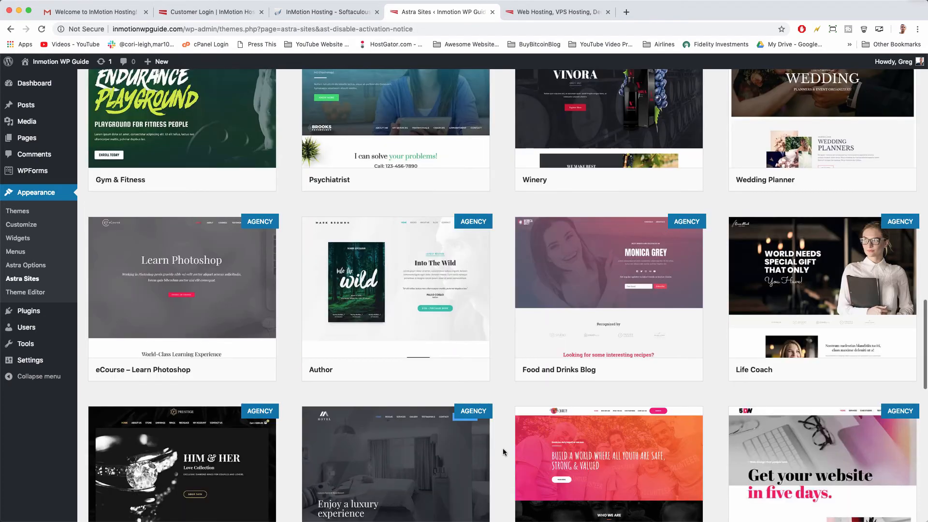
{"action": "left_click", "coordinate": [683, 251]}
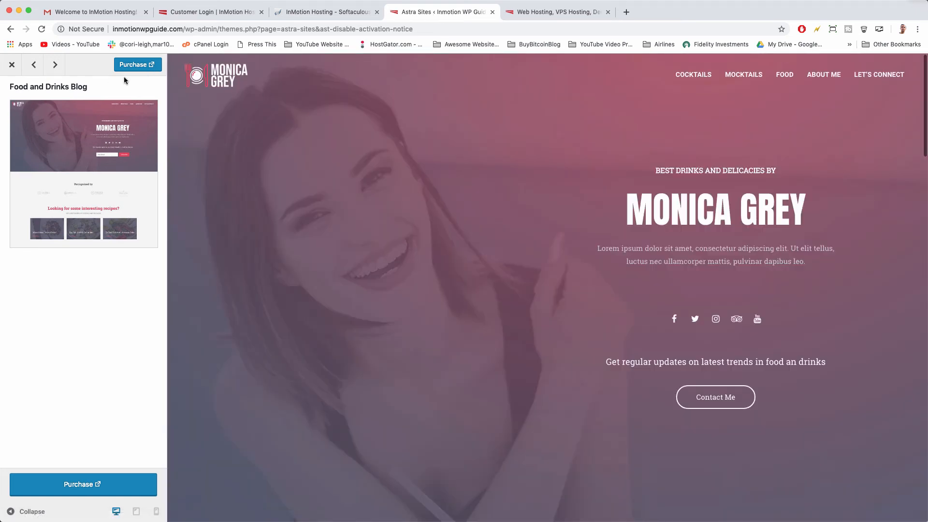
{"action": "left_click", "coordinate": [129, 64]}
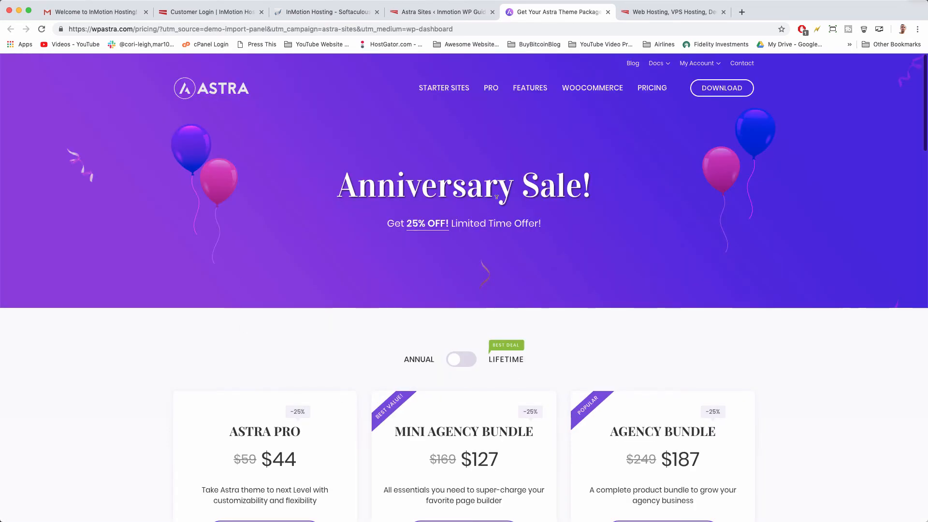
{"action": "scroll", "coordinate": [496, 197], "scroll_direction": "down", "scroll_amount": 1}
{"action": "scroll", "coordinate": [496, 198], "scroll_direction": "down", "scroll_amount": 2}
{"action": "scroll", "coordinate": [496, 197], "scroll_direction": "up", "scroll_amount": 3}
{"action": "left_click", "coordinate": [608, 11]}
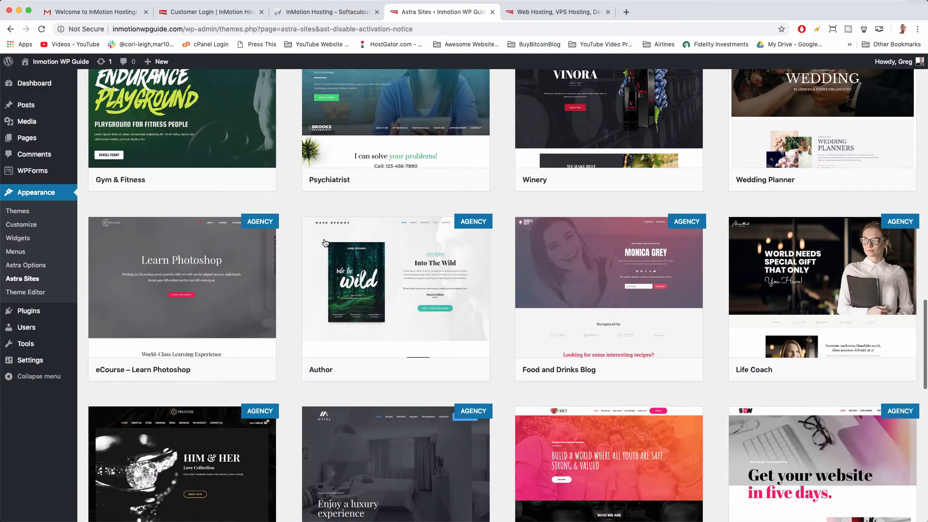
Scroll the Astra Sites template grid until the Yoga Instructor card is in view.
{"action": "scroll", "coordinate": [411, 338], "scroll_direction": "down", "scroll_amount": 6}
{"action": "scroll", "coordinate": [450, 374], "scroll_direction": "down", "scroll_amount": 10}
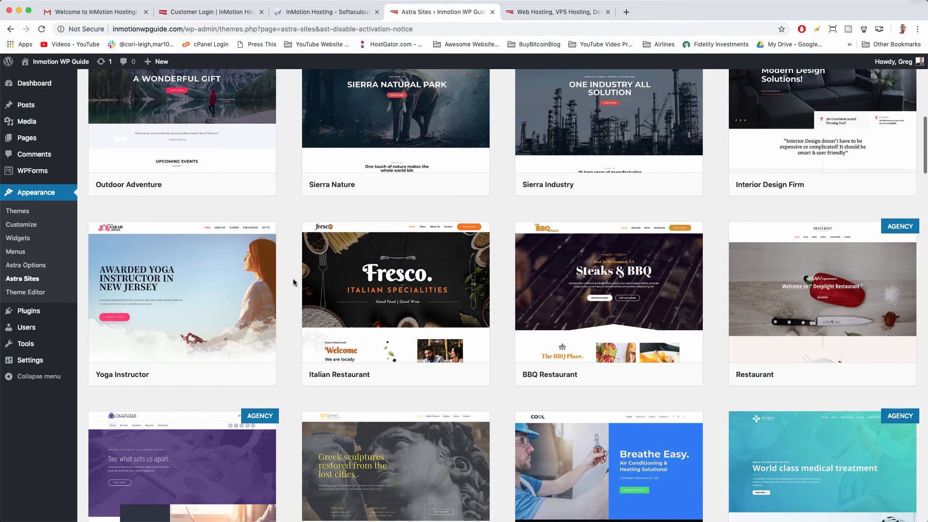
{"action": "mouse_move", "coordinate": [573, 299]}
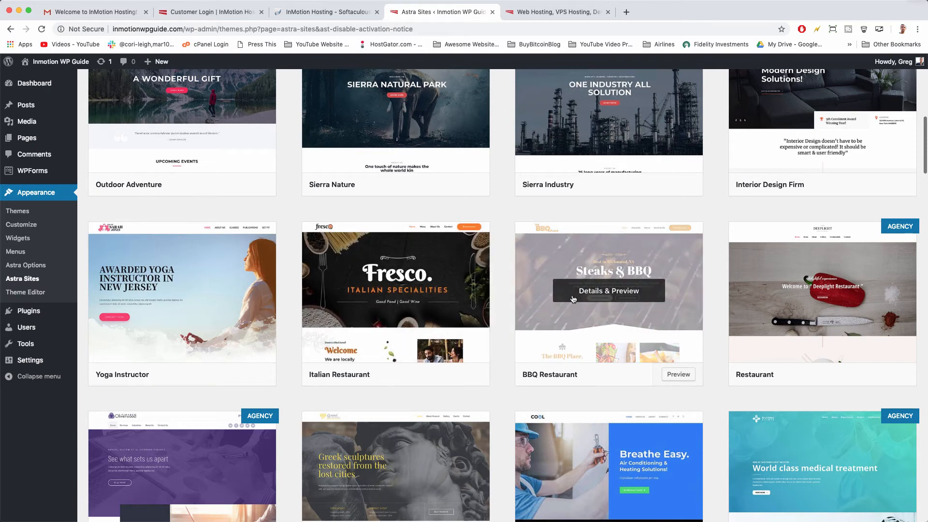
{"action": "scroll", "coordinate": [570, 299], "scroll_direction": "up", "scroll_amount": 4}
{"action": "mouse_move", "coordinate": [172, 221]}
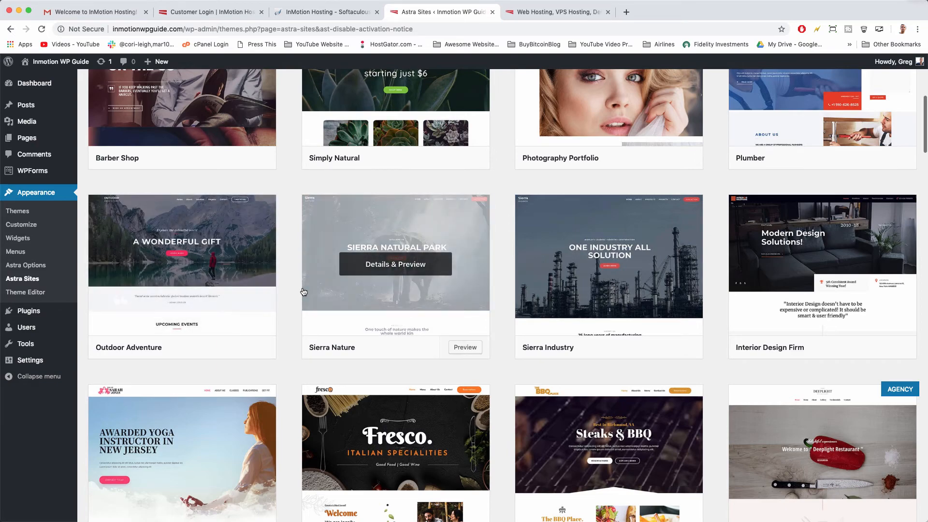
{"action": "scroll", "coordinate": [307, 289], "scroll_direction": "down", "scroll_amount": 10}
{"action": "scroll", "coordinate": [303, 292], "scroll_direction": "down", "scroll_amount": 10}
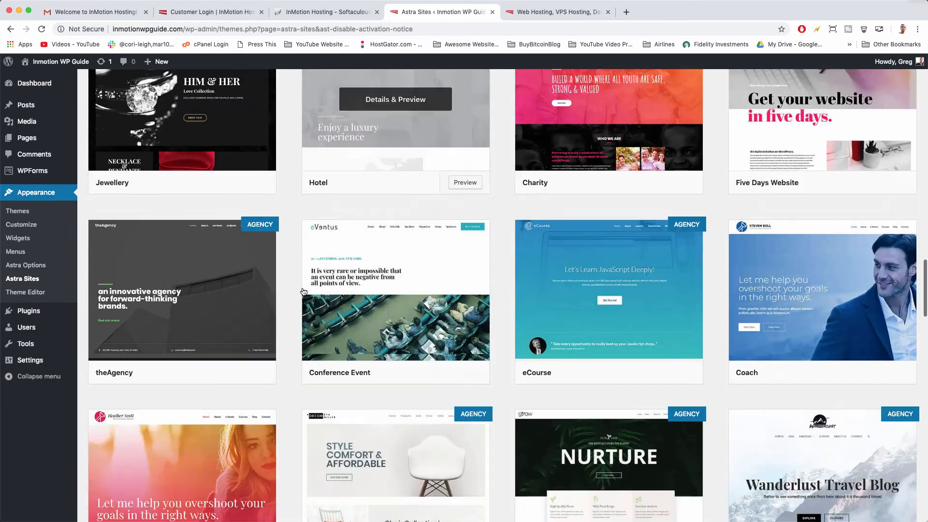
{"action": "scroll", "coordinate": [304, 292], "scroll_direction": "up", "scroll_amount": 12}
{"action": "scroll", "coordinate": [303, 291], "scroll_direction": "up", "scroll_amount": 3}
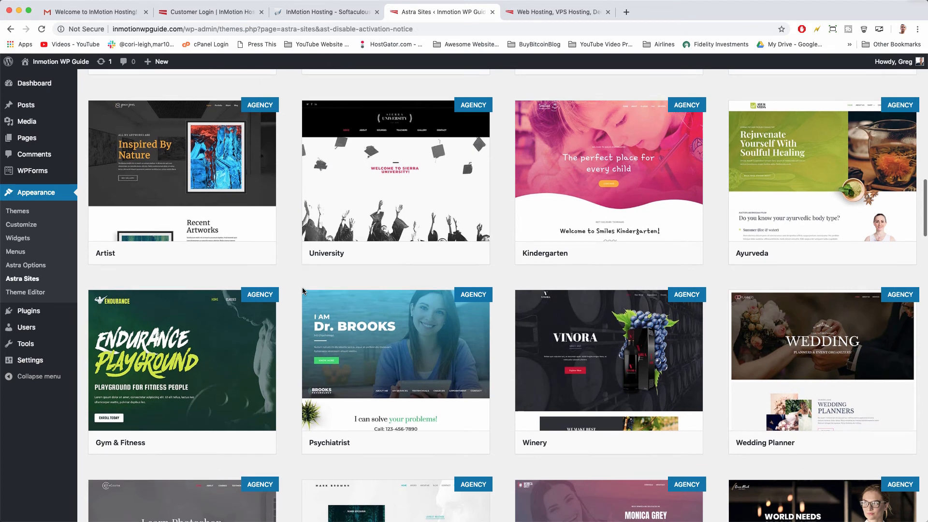
{"action": "scroll", "coordinate": [304, 290], "scroll_direction": "up", "scroll_amount": 3}
{"action": "scroll", "coordinate": [303, 291], "scroll_direction": "up", "scroll_amount": 1}
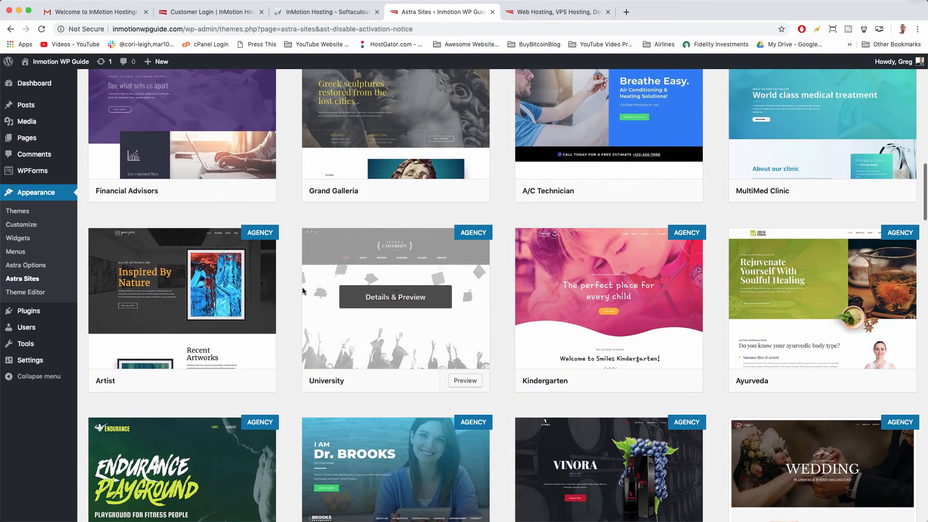
{"action": "scroll", "coordinate": [303, 290], "scroll_direction": "up", "scroll_amount": 5}
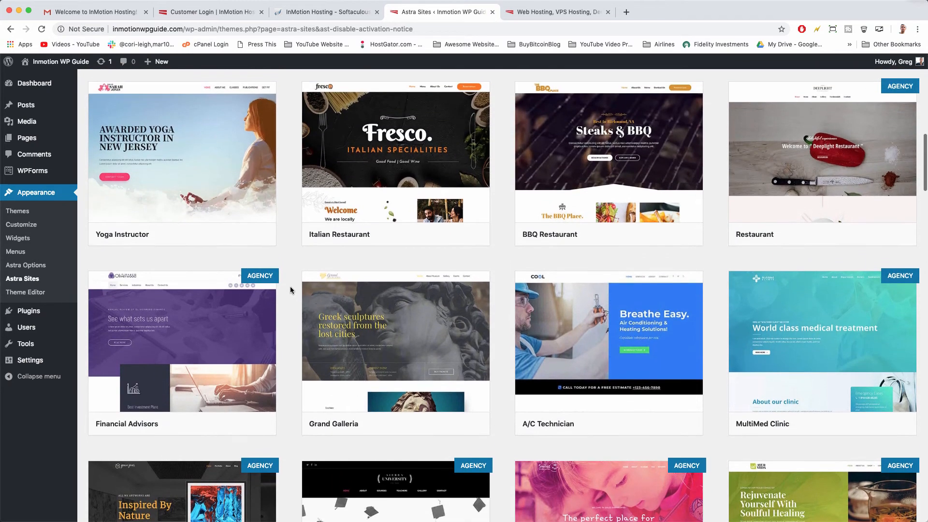
{"action": "scroll", "coordinate": [290, 288], "scroll_direction": "up", "scroll_amount": 3}
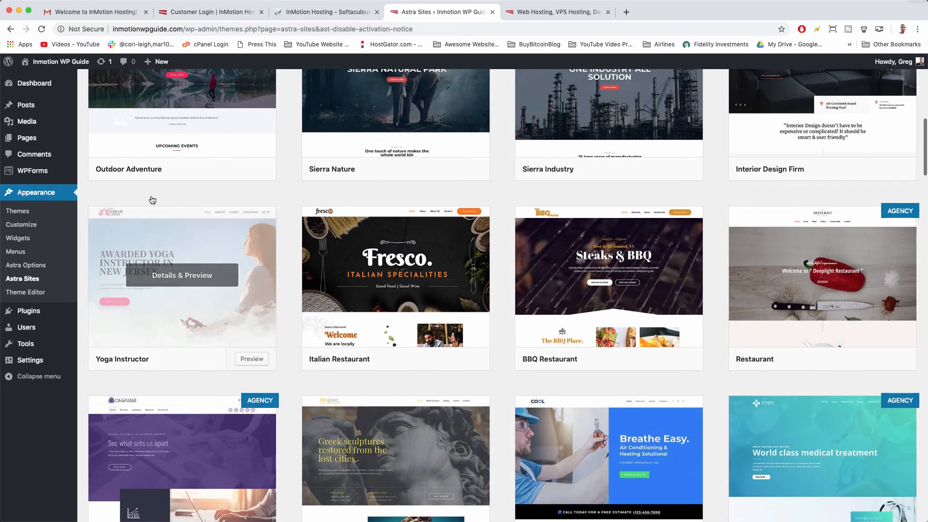
Preview the Yoga Instructor template and install Contact Form 7, Elementor and Ultimate Addons for Gutenberg.
{"action": "left_click", "coordinate": [177, 232]}
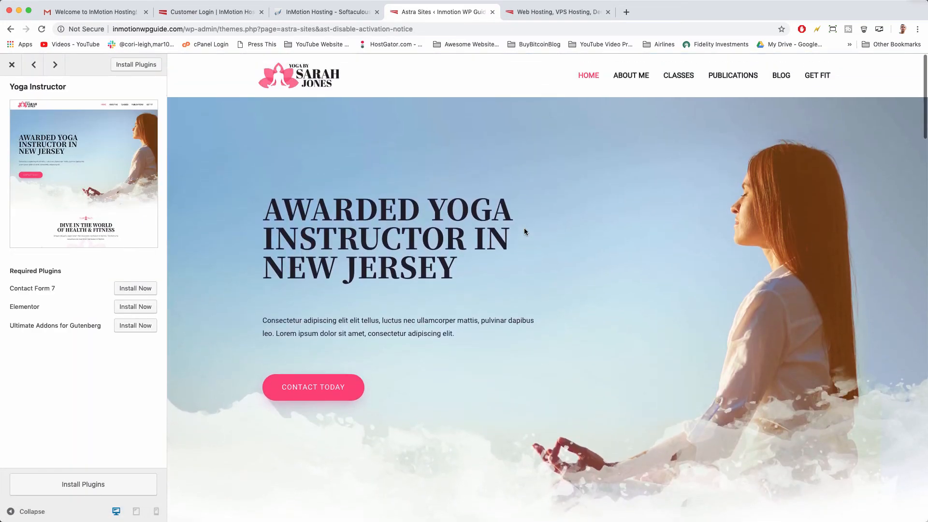
{"action": "scroll", "coordinate": [492, 234], "scroll_direction": "down", "scroll_amount": 2}
{"action": "scroll", "coordinate": [492, 234], "scroll_direction": "up", "scroll_amount": 2}
{"action": "scroll", "coordinate": [566, 291], "scroll_direction": "down", "scroll_amount": 8}
{"action": "scroll", "coordinate": [567, 293], "scroll_direction": "down", "scroll_amount": 7}
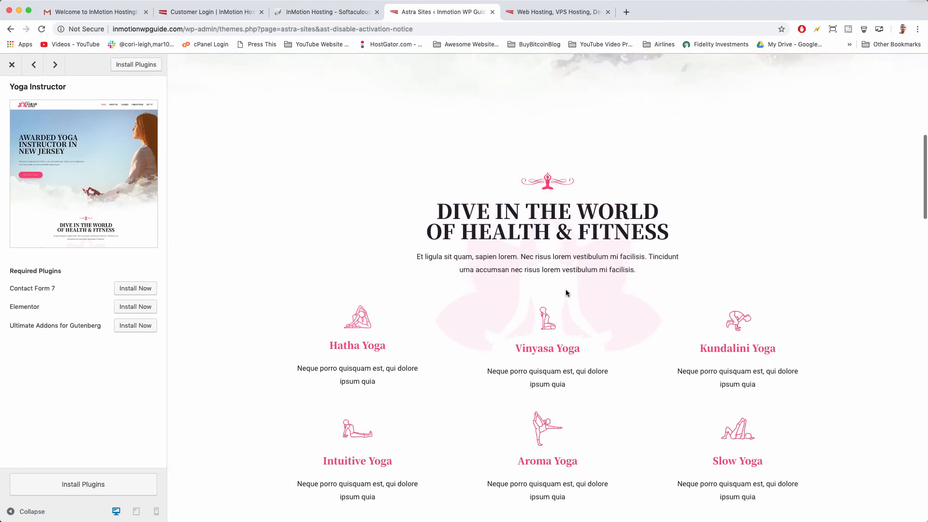
{"action": "scroll", "coordinate": [565, 290], "scroll_direction": "down", "scroll_amount": 2}
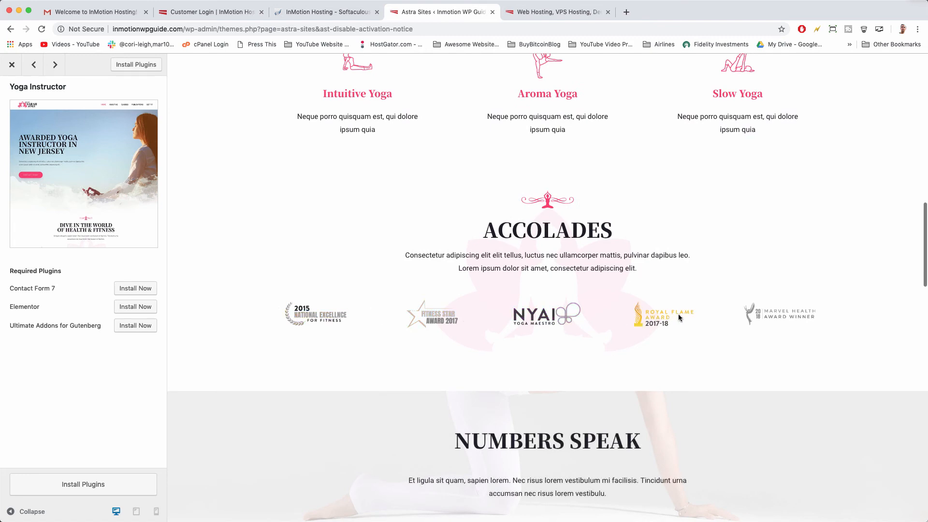
{"action": "scroll", "coordinate": [780, 308], "scroll_direction": "down", "scroll_amount": 10}
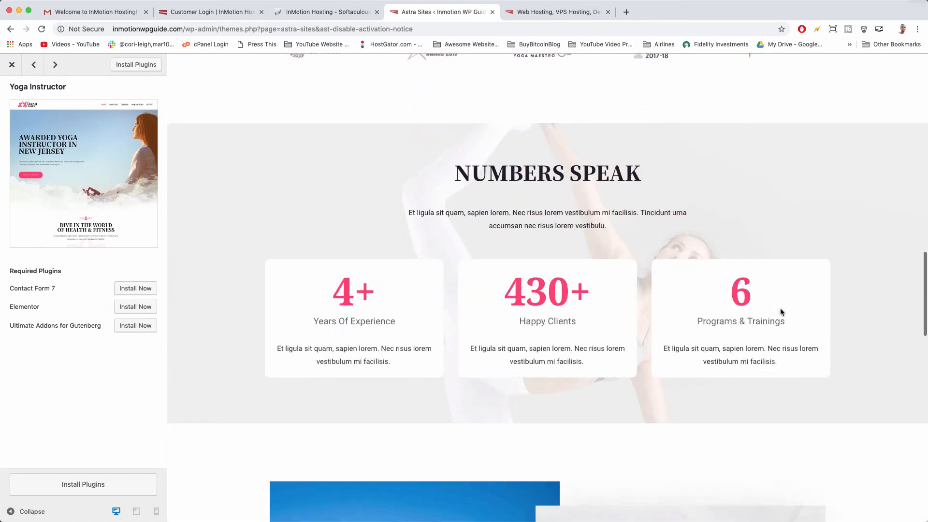
{"action": "scroll", "coordinate": [780, 312], "scroll_direction": "down", "scroll_amount": 14}
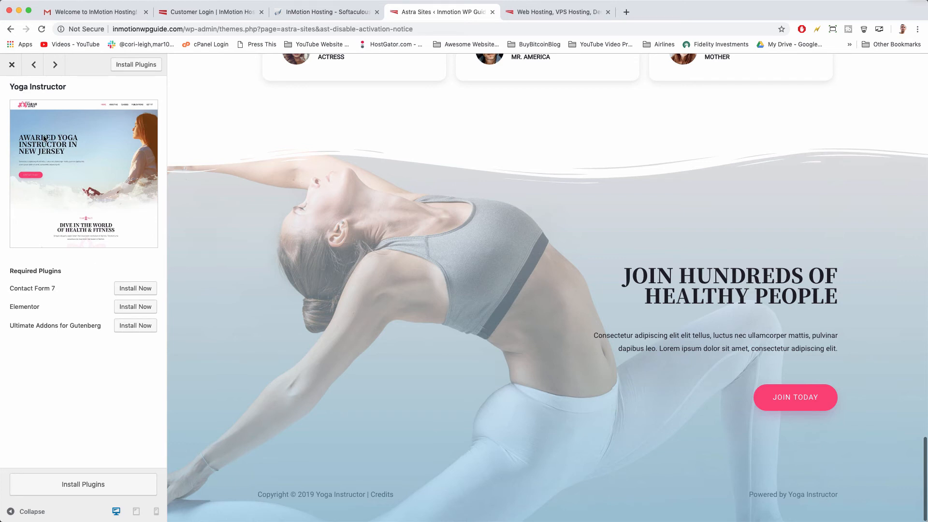
{"action": "left_click", "coordinate": [121, 66]}
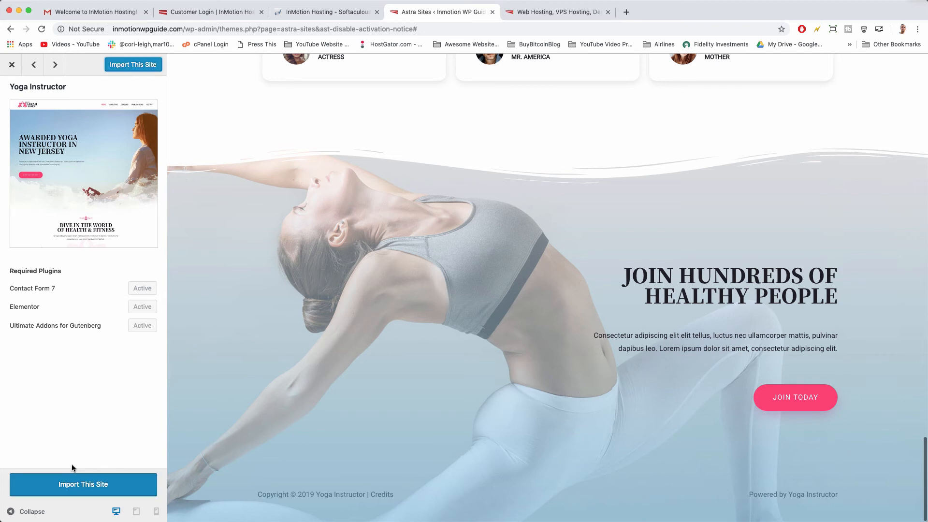
Import the Yoga Instructor site, confirming the prompt and waiting for Done! View Site.
{"action": "left_click", "coordinate": [116, 483]}
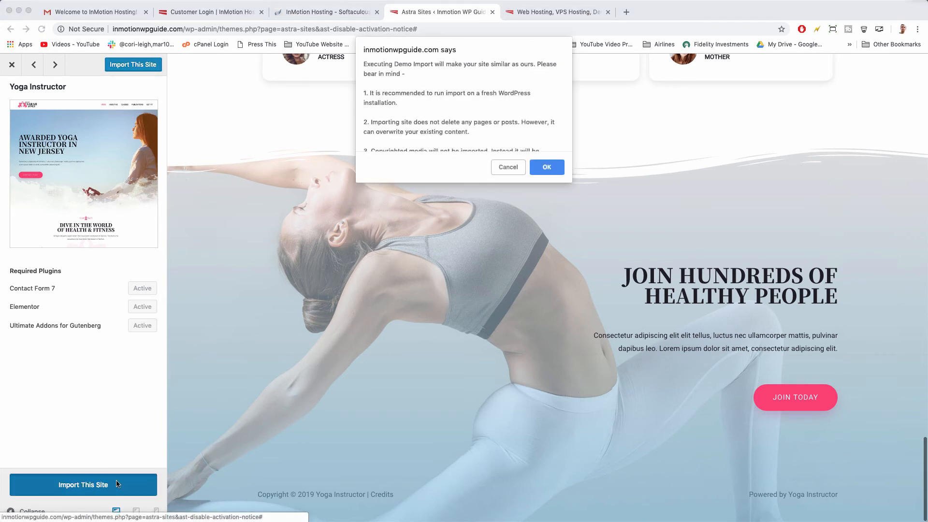
{"action": "left_click", "coordinate": [544, 164]}
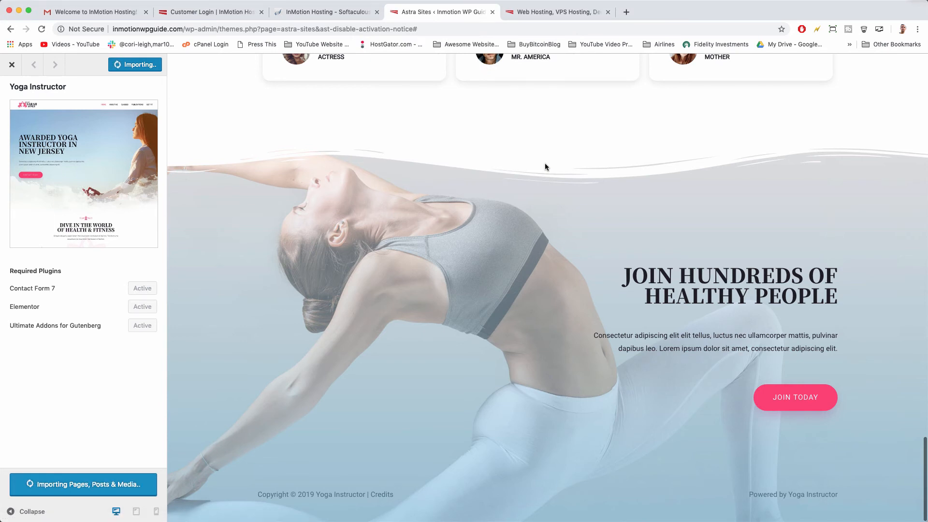
{"action": "scroll", "coordinate": [543, 317], "scroll_direction": "up", "scroll_amount": 7}
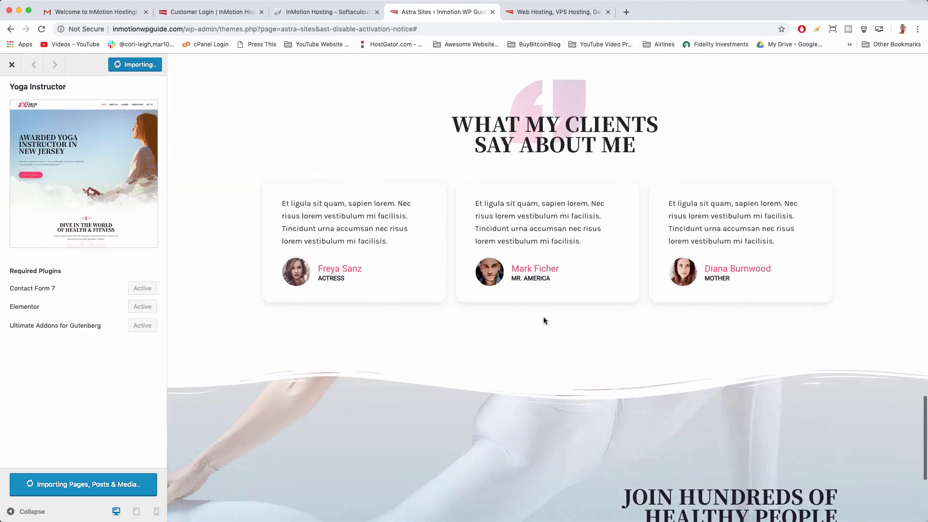
{"action": "scroll", "coordinate": [544, 319], "scroll_direction": "up", "scroll_amount": 3}
{"action": "scroll", "coordinate": [543, 319], "scroll_direction": "down", "scroll_amount": 3}
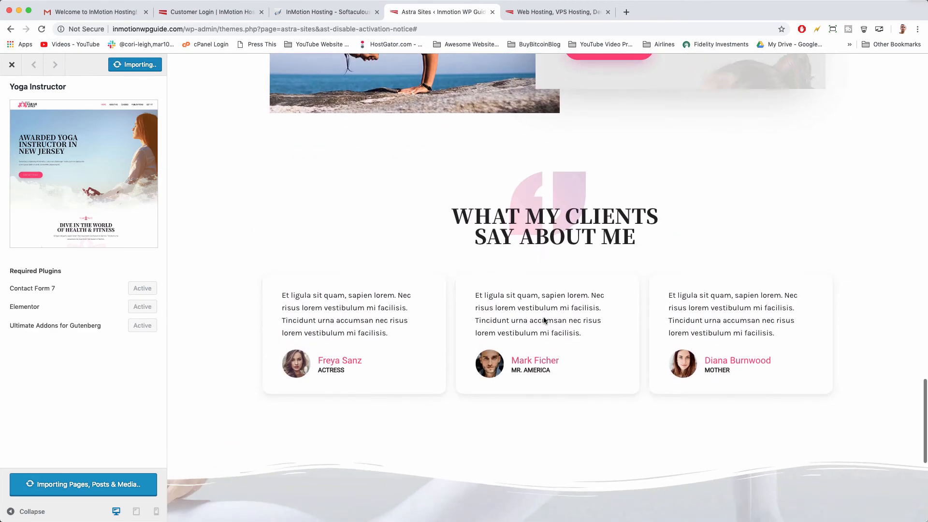
{"action": "scroll", "coordinate": [543, 319], "scroll_direction": "up", "scroll_amount": 8}
{"action": "scroll", "coordinate": [543, 321], "scroll_direction": "up", "scroll_amount": 15}
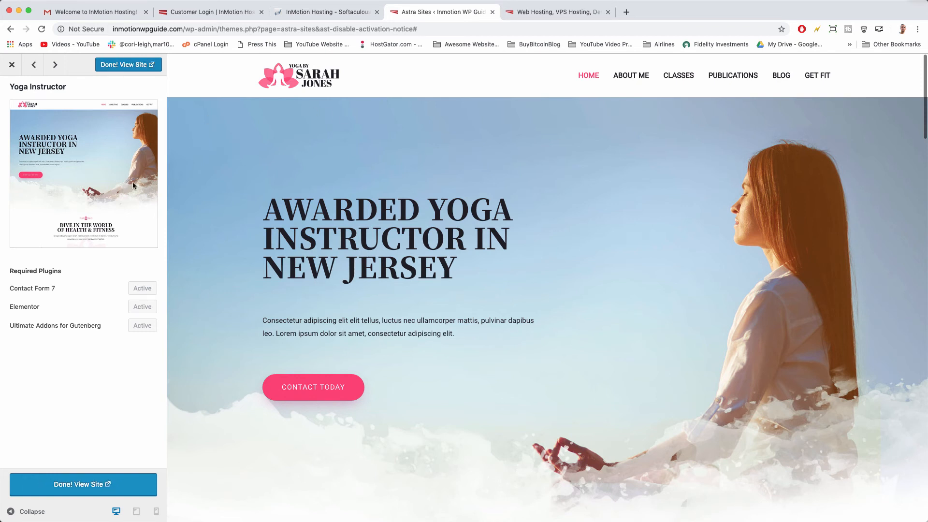
View the imported Yoga site live and scroll through its 'Awarded Yoga Instructor' homepage.
{"action": "left_click", "coordinate": [116, 485]}
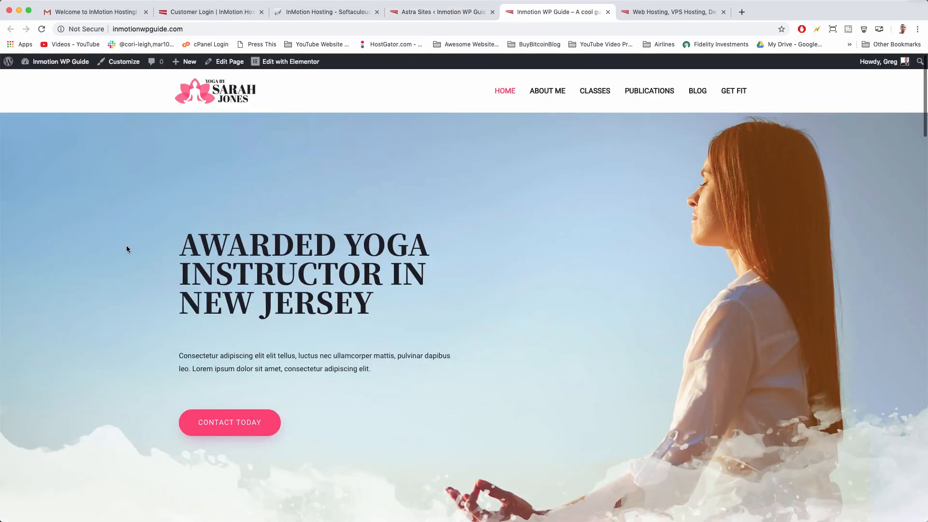
{"action": "scroll", "coordinate": [127, 245], "scroll_direction": "down", "scroll_amount": 10}
{"action": "scroll", "coordinate": [126, 249], "scroll_direction": "down", "scroll_amount": 15}
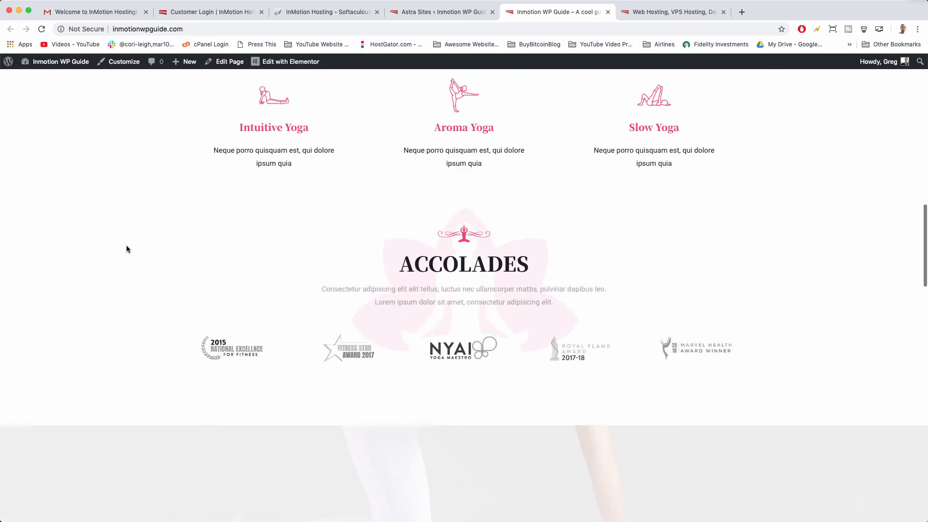
{"action": "scroll", "coordinate": [127, 249], "scroll_direction": "down", "scroll_amount": 15}
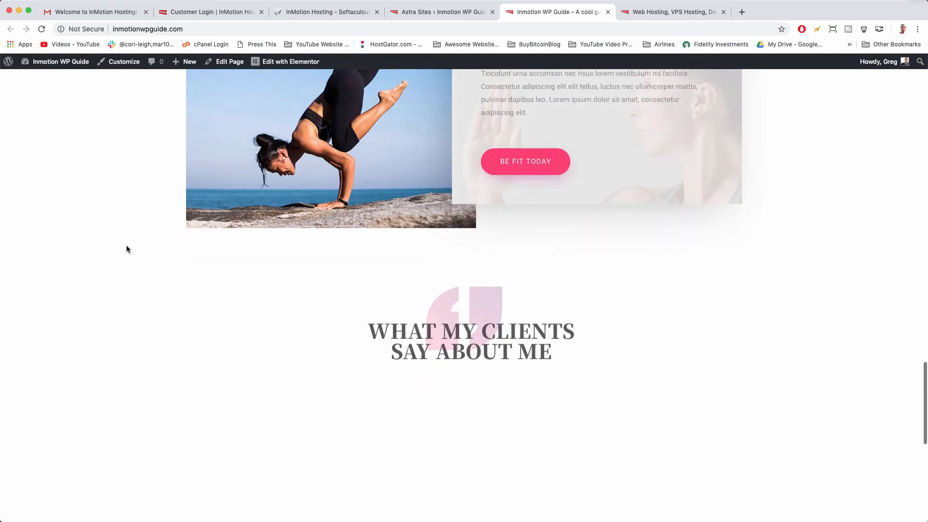
{"action": "scroll", "coordinate": [844, 405], "scroll_direction": "up", "scroll_amount": 20}
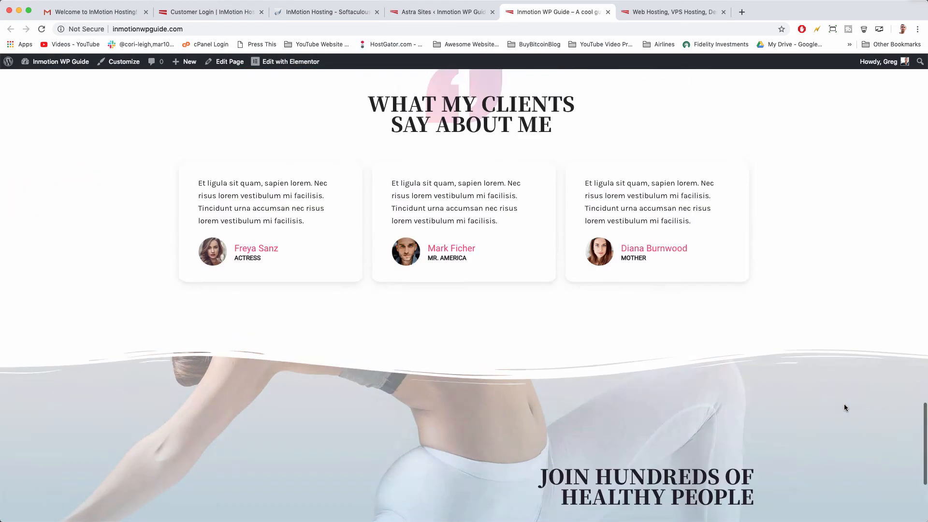
{"action": "scroll", "coordinate": [844, 406], "scroll_direction": "up", "scroll_amount": 7}
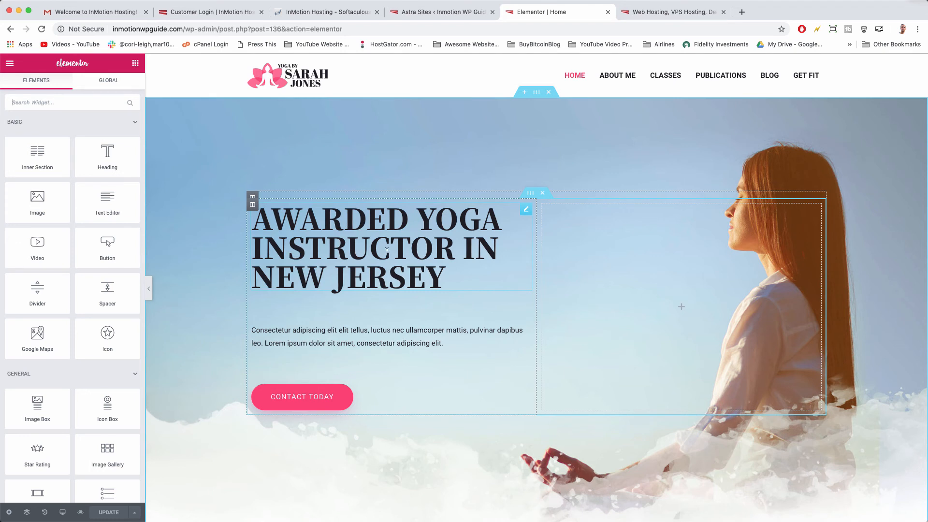
Replace 'Awarded' in the hero heading with 'I am A'.
{"action": "left_click", "coordinate": [366, 248]}
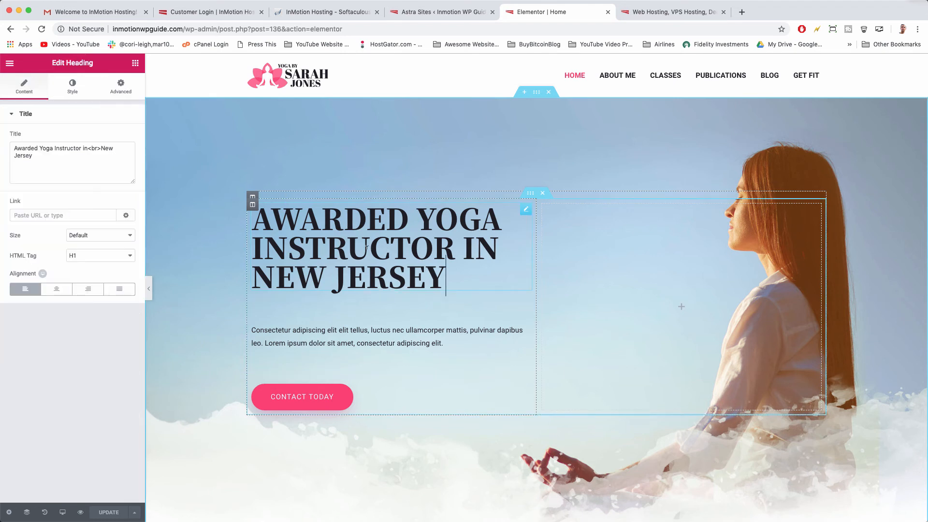
{"action": "double_click", "coordinate": [320, 222]}
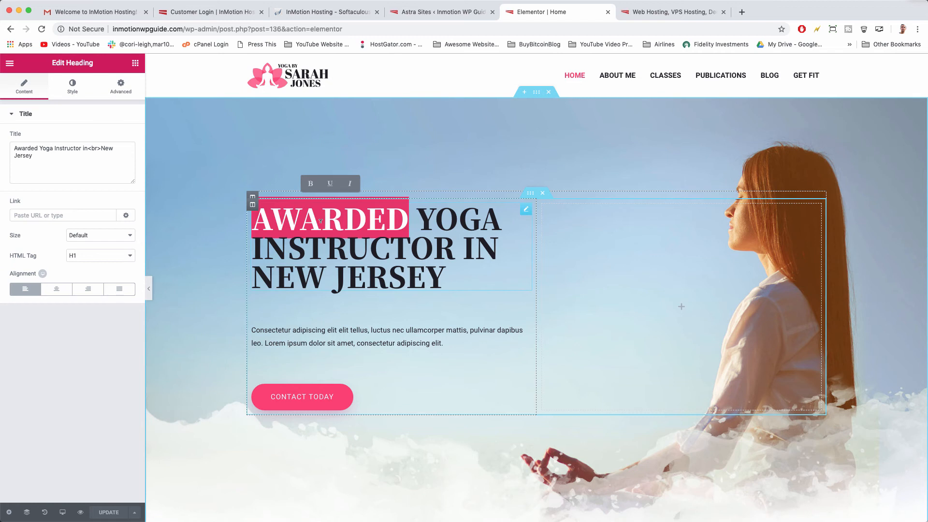
{"action": "type", "text": "I am "}
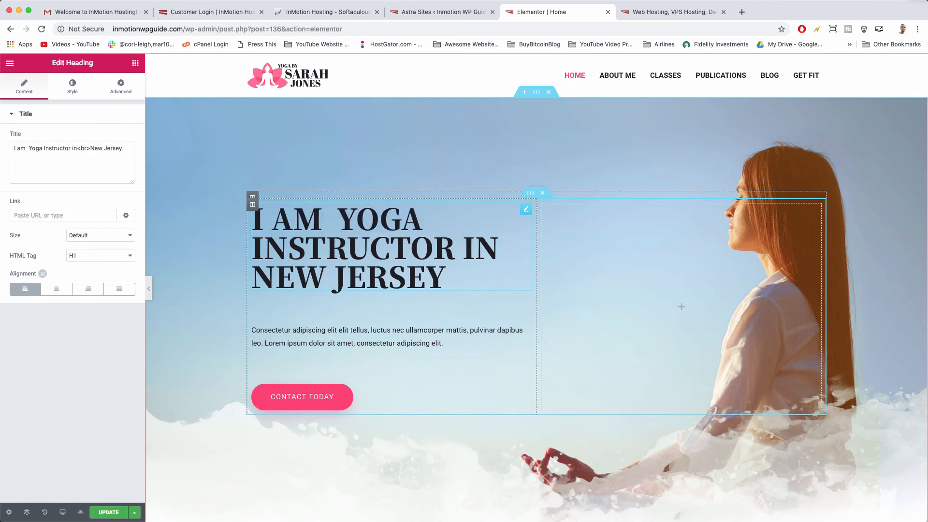
{"action": "type", "text": "A"}
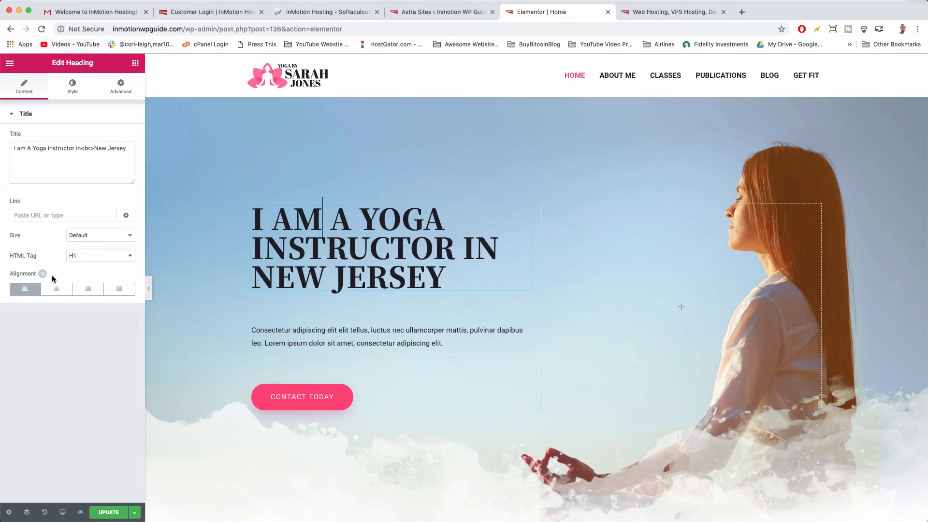
Try changing 'Instructor' to 'Trainer' in the title, then restore 'Instructor'.
{"action": "left_click", "coordinate": [53, 147]}
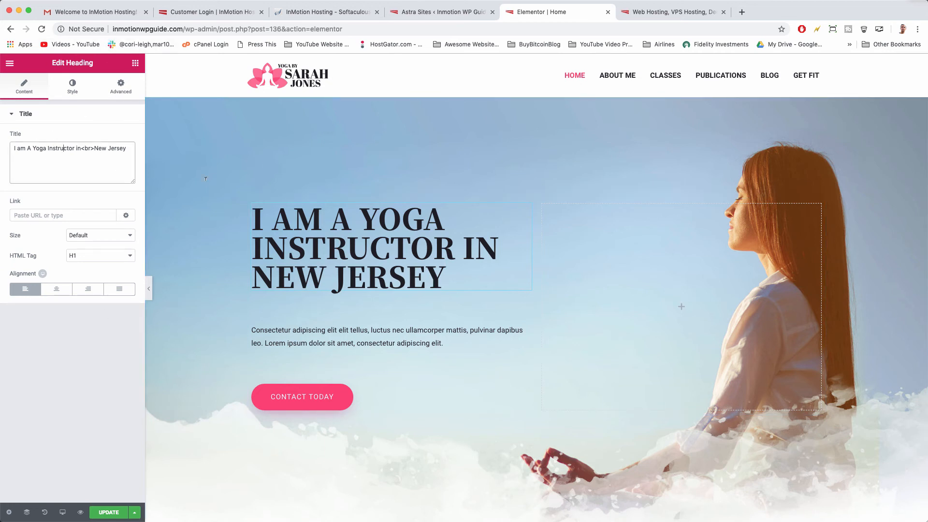
{"action": "double_click", "coordinate": [55, 148]}
{"action": "type", "text": "Trainer"}
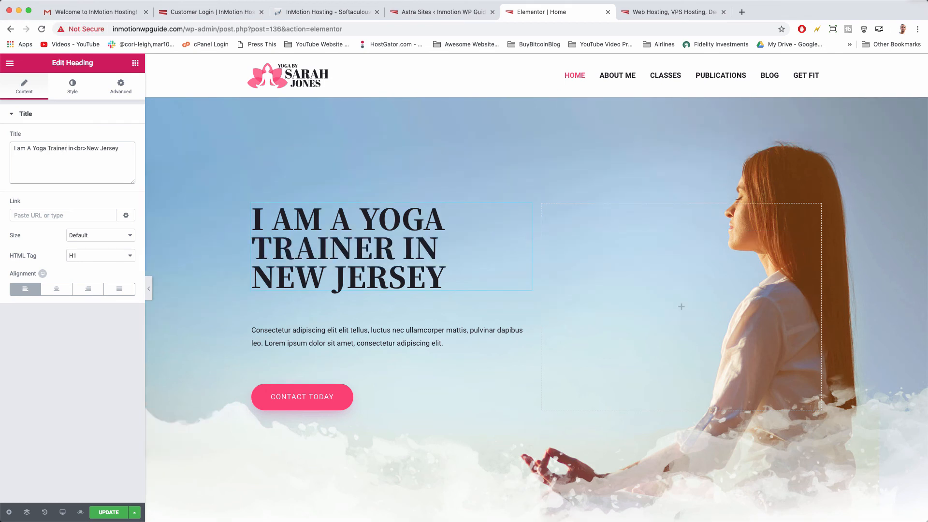
{"action": "key", "text": "BackSpace"}
{"action": "key", "text": "BackSpace"}
{"action": "key", "text": "BackSpace"}
{"action": "key", "text": "BackSpace"}
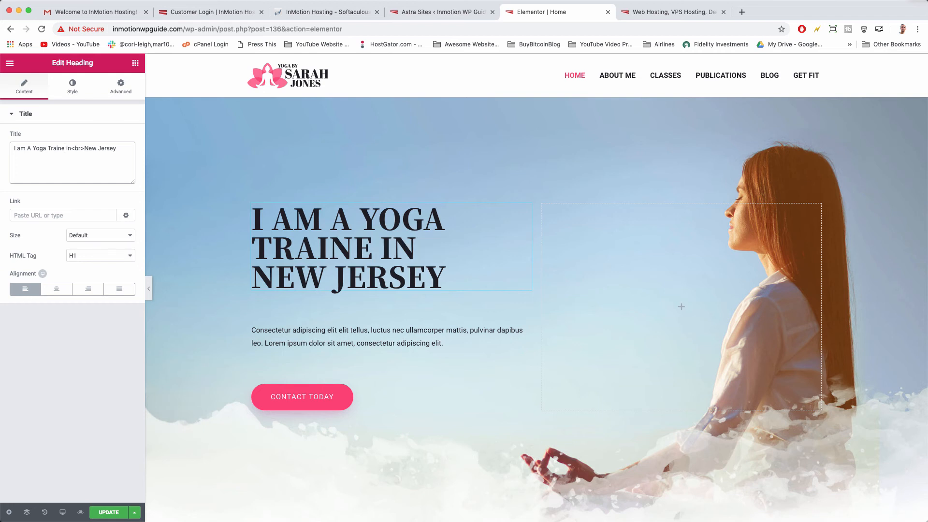
{"action": "key", "text": "BackSpace"}
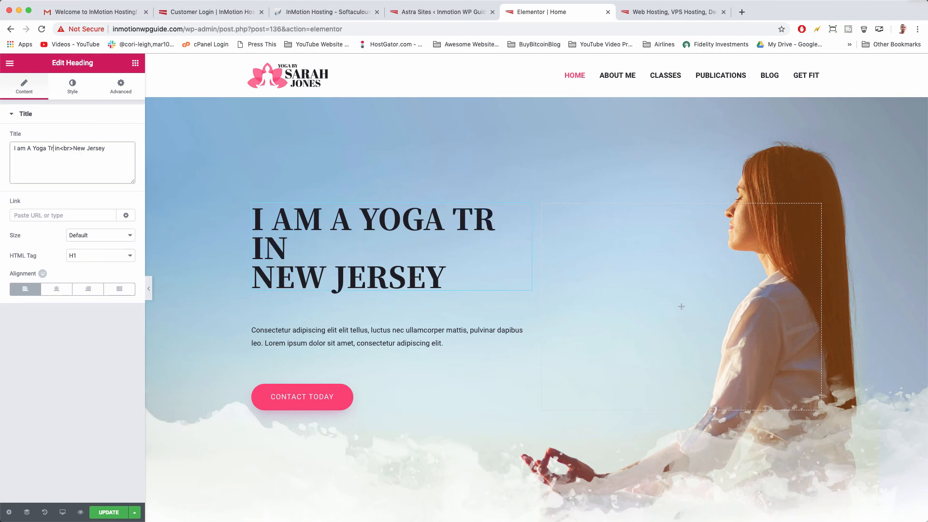
{"action": "key", "text": "BackSpace"}
{"action": "key", "text": "super+z"}
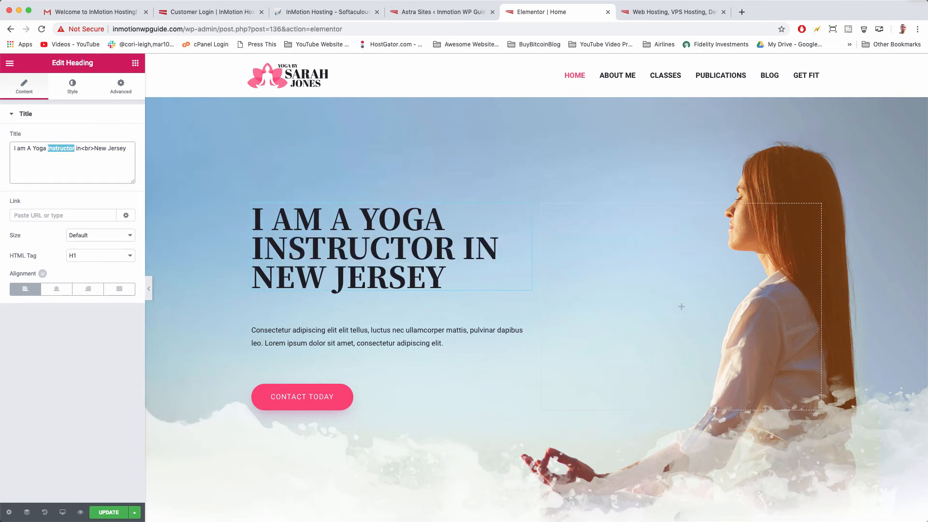
{"action": "left_click", "coordinate": [76, 157]}
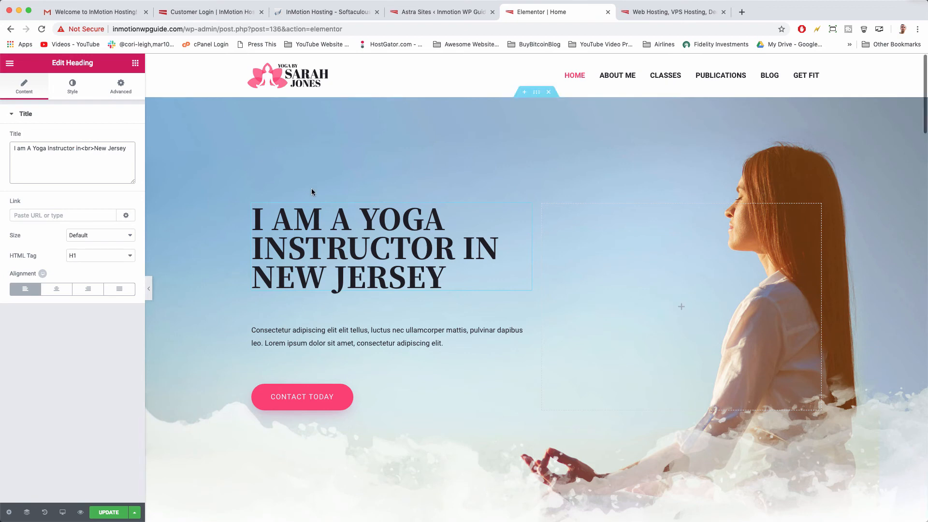
{"action": "scroll", "coordinate": [313, 192], "scroll_direction": "down", "scroll_amount": 3}
{"action": "scroll", "coordinate": [313, 192], "scroll_direction": "down", "scroll_amount": 10}
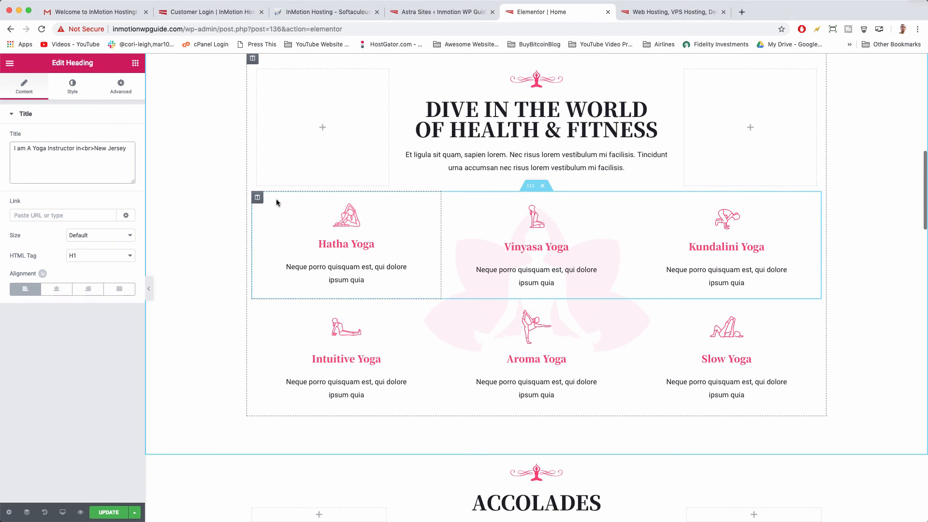
Drag the Hatha Yoga column to the end of the first row, after Kundalini Yoga.
{"action": "left_click_drag", "start_coordinate": [257, 200], "coordinate": [551, 239]}
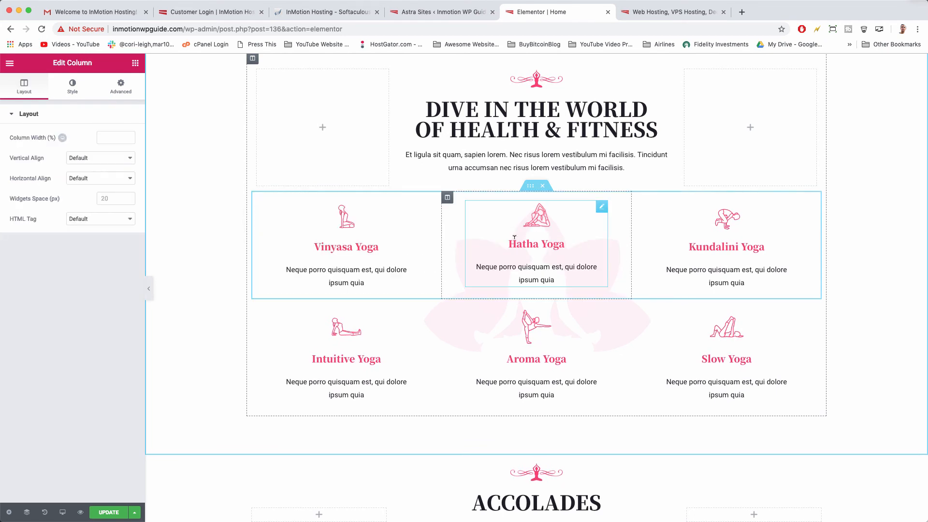
{"action": "left_click_drag", "start_coordinate": [448, 200], "coordinate": [681, 222]}
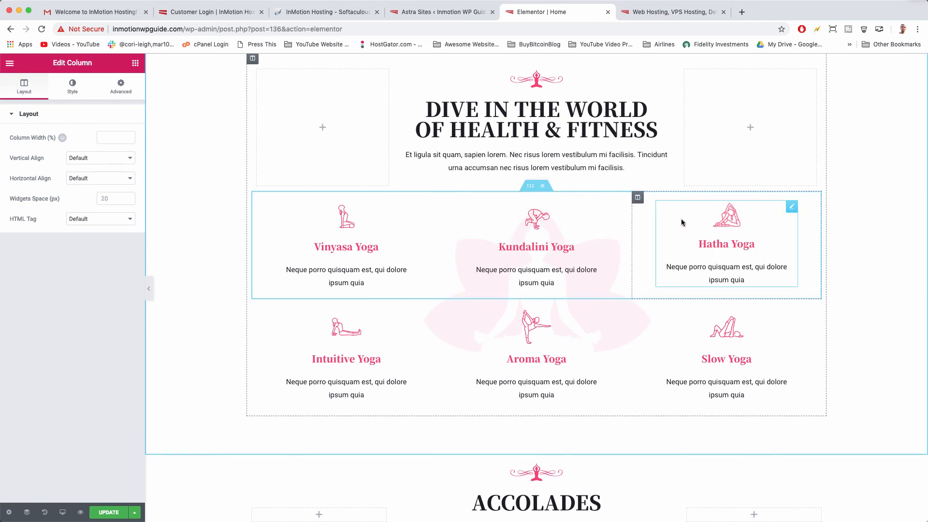
{"action": "scroll", "coordinate": [681, 222], "scroll_direction": "down", "scroll_amount": 4}
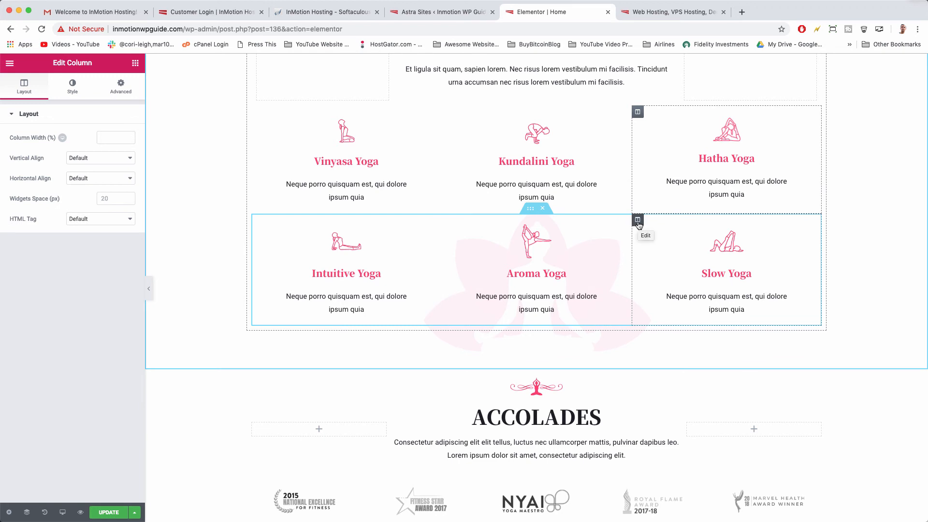
{"action": "scroll", "coordinate": [610, 222], "scroll_direction": "down", "scroll_amount": 3}
{"action": "scroll", "coordinate": [611, 223], "scroll_direction": "up", "scroll_amount": 3}
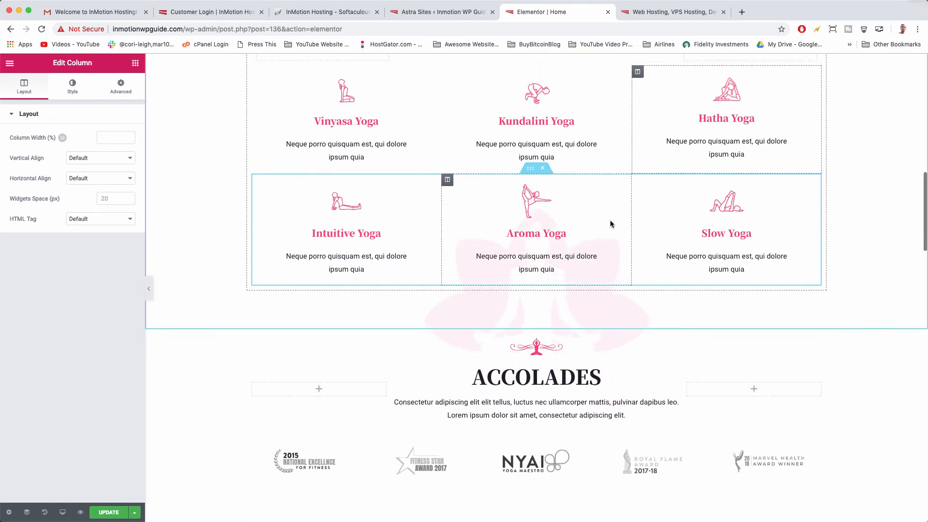
{"action": "scroll", "coordinate": [611, 222], "scroll_direction": "down", "scroll_amount": 1}
{"action": "scroll", "coordinate": [607, 222], "scroll_direction": "up", "scroll_amount": 3}
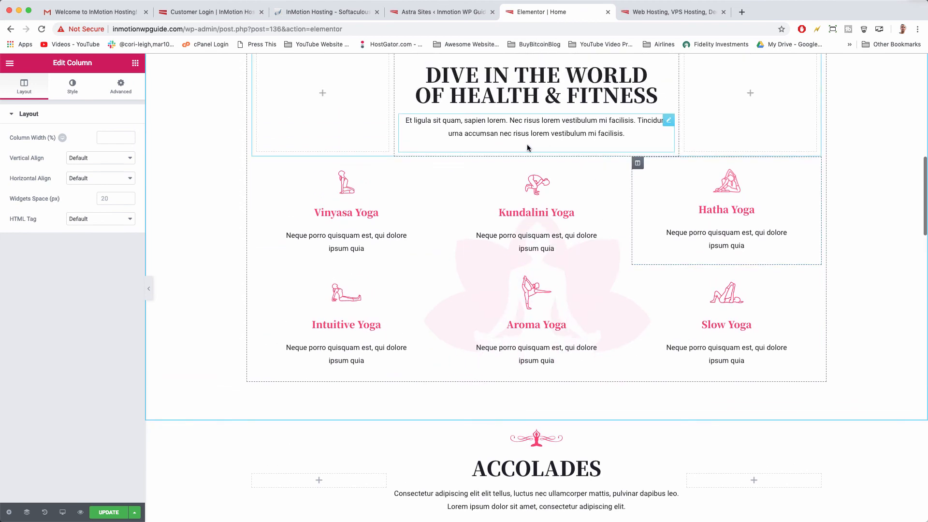
{"action": "scroll", "coordinate": [536, 285], "scroll_direction": "up", "scroll_amount": 2}
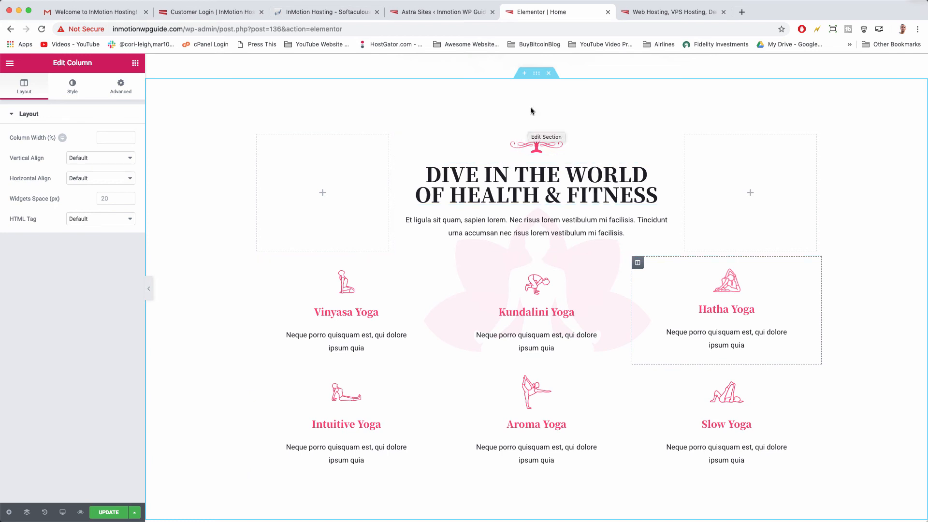
Delete the 'Dive In The World Of Health & Fitness' section, then undo to restore it.
{"action": "left_click", "coordinate": [537, 76]}
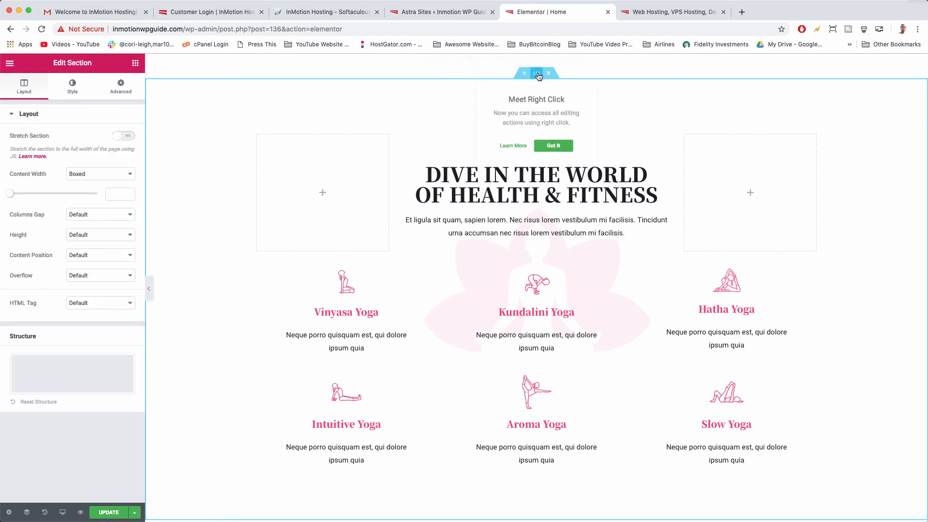
{"action": "right_click", "coordinate": [538, 76]}
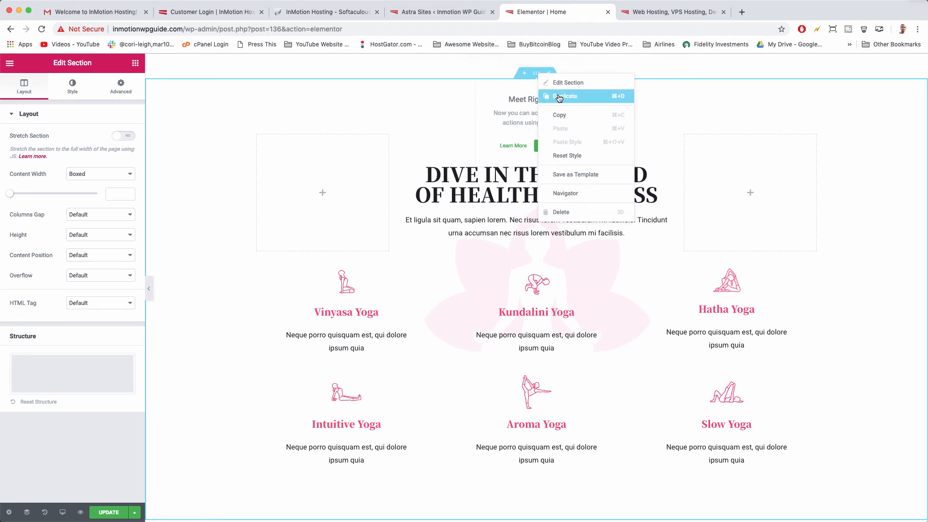
{"action": "left_click", "coordinate": [561, 213]}
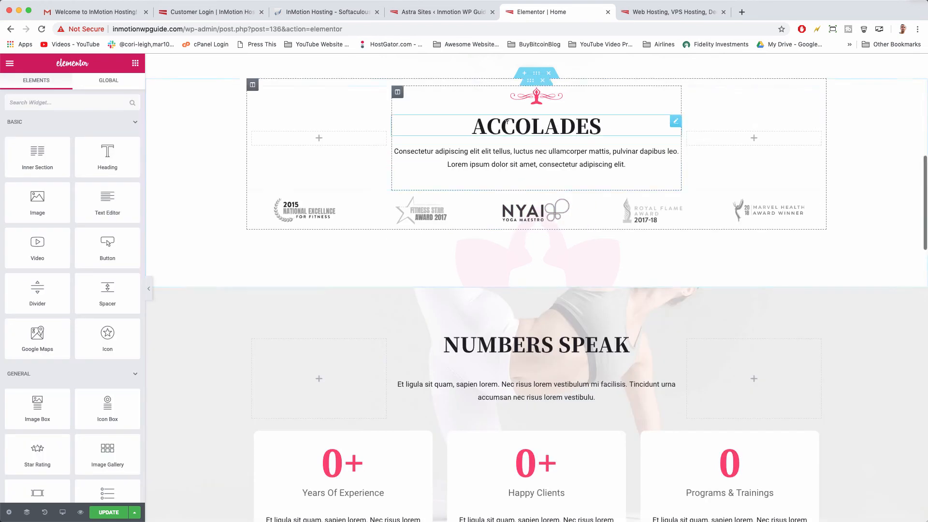
{"action": "scroll", "coordinate": [447, 208], "scroll_direction": "up", "scroll_amount": 3}
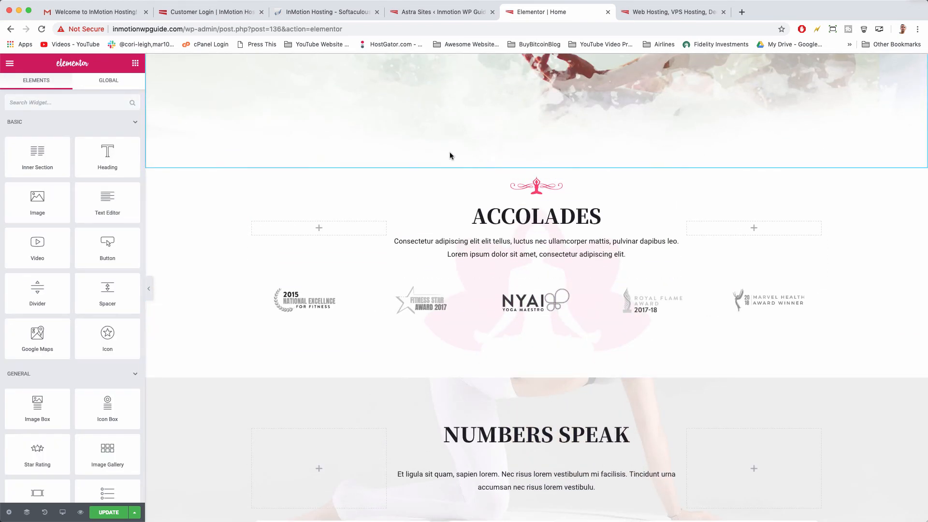
{"action": "key", "text": "super+z"}
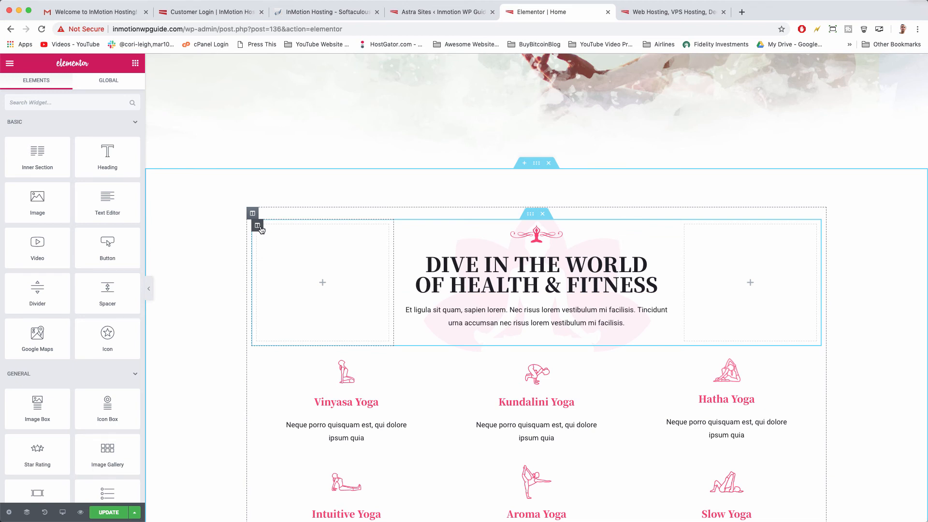
{"action": "right_click", "coordinate": [259, 228]}
{"action": "left_click", "coordinate": [238, 351]}
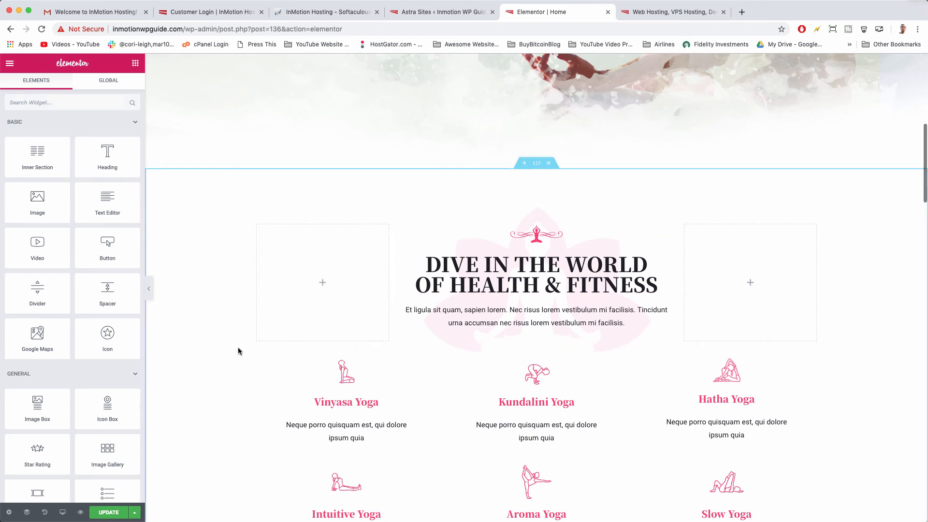
Change the Happy Clients counter's ending number from 750 to 850.
{"action": "scroll", "coordinate": [364, 351], "scroll_direction": "down", "scroll_amount": 10}
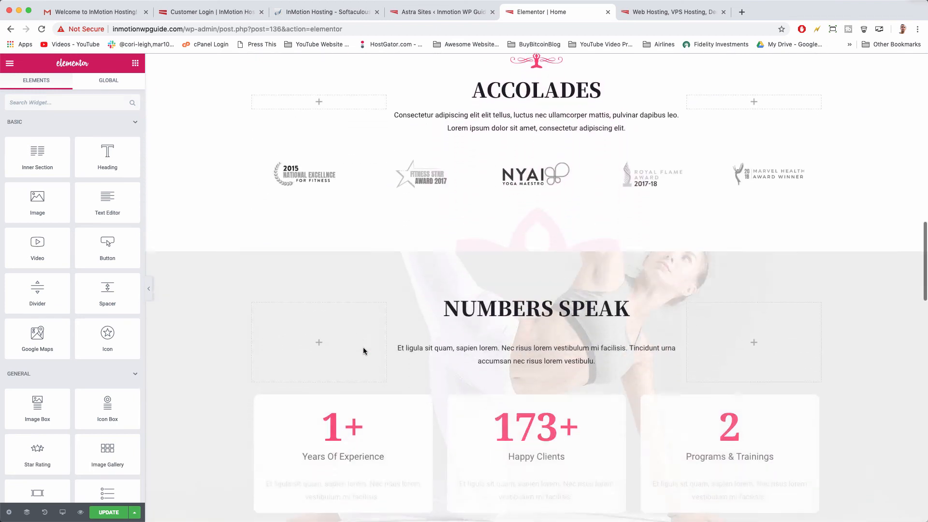
{"action": "scroll", "coordinate": [363, 351], "scroll_direction": "down", "scroll_amount": 4}
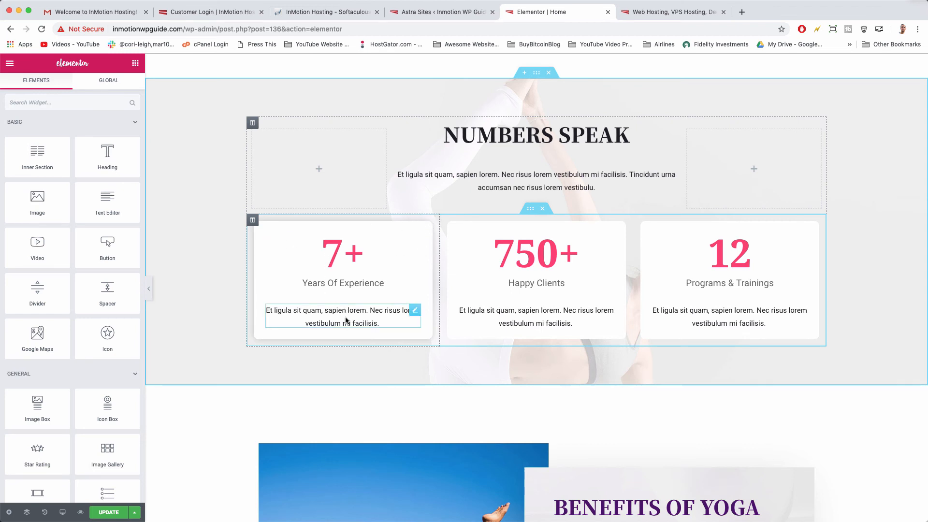
{"action": "left_click", "coordinate": [526, 264]}
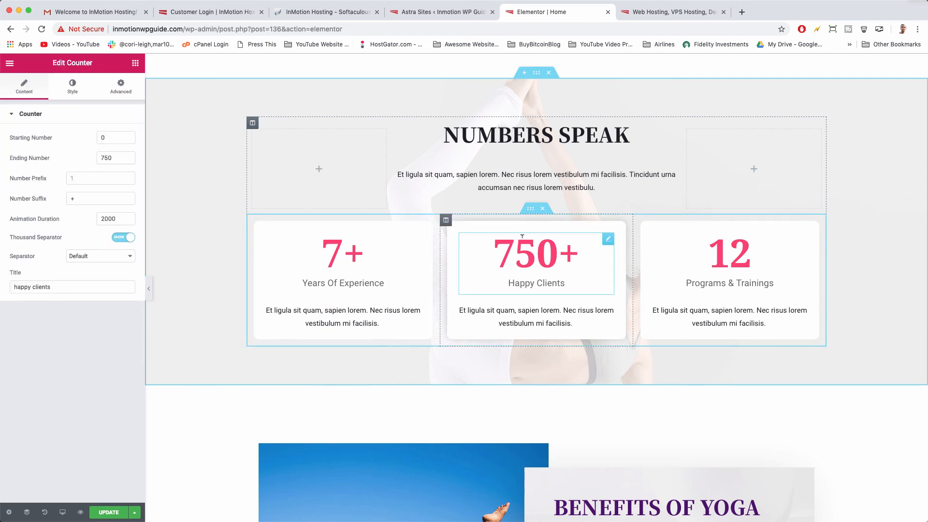
{"action": "double_click", "coordinate": [106, 217]}
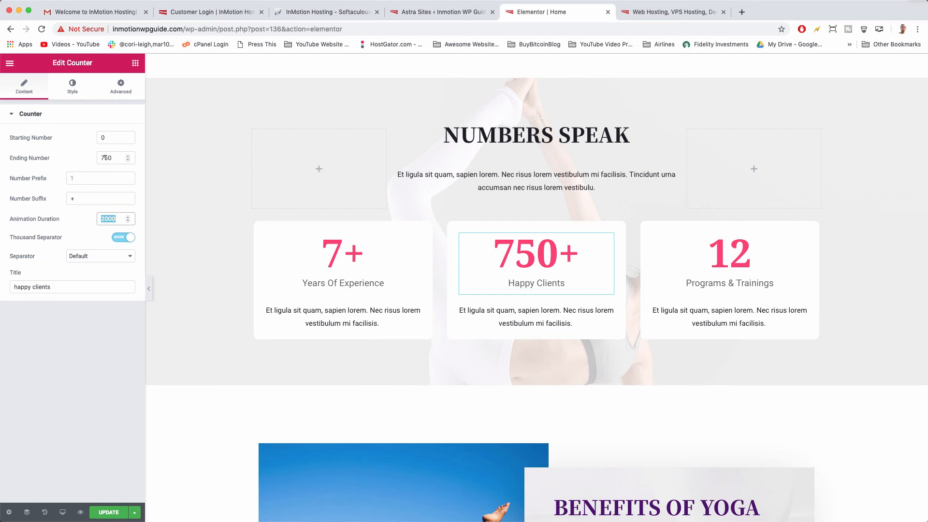
{"action": "left_click", "coordinate": [105, 158]}
{"action": "key", "text": "BackSpace"}
{"action": "type", "text": "8"}
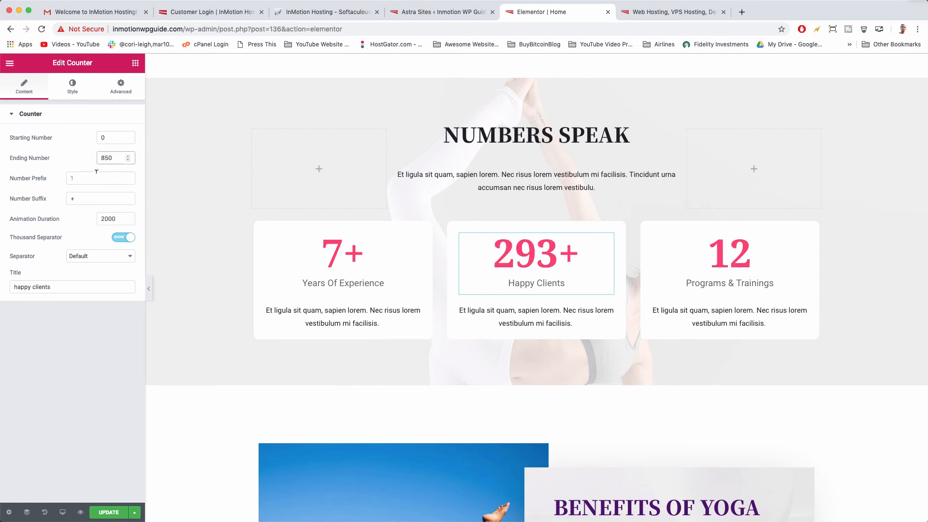
Try a green colour for the counter number, then revert it to pink.
{"action": "left_click", "coordinate": [74, 90]}
{"action": "left_click", "coordinate": [120, 137]}
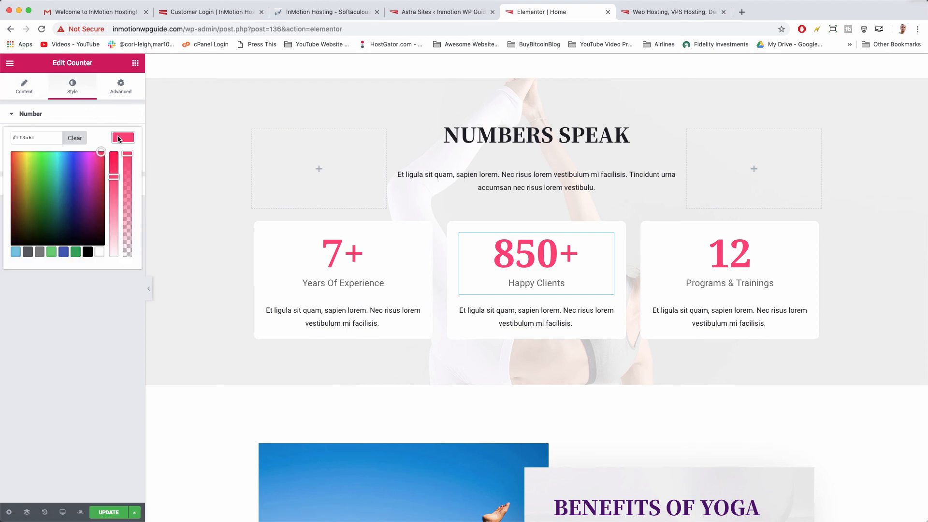
{"action": "left_click", "coordinate": [73, 257]}
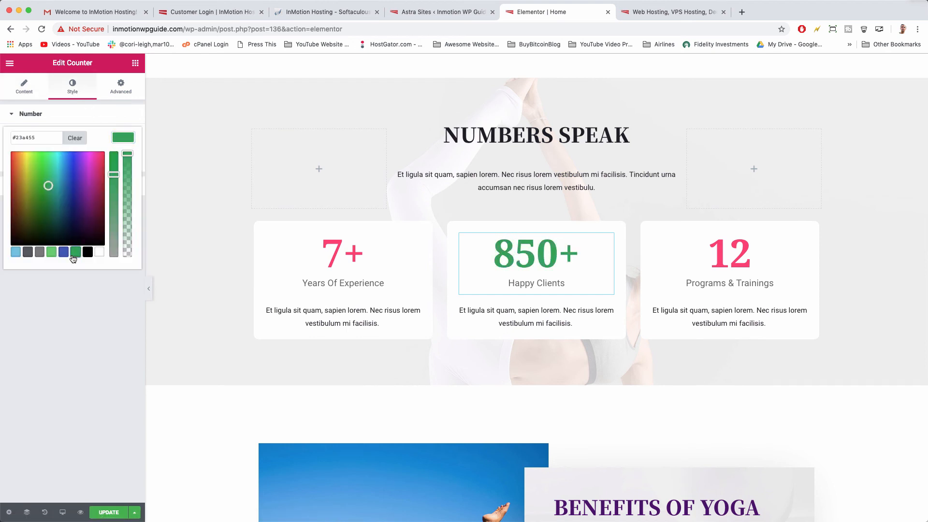
{"action": "key", "text": "super+z"}
{"action": "left_click", "coordinate": [86, 317]}
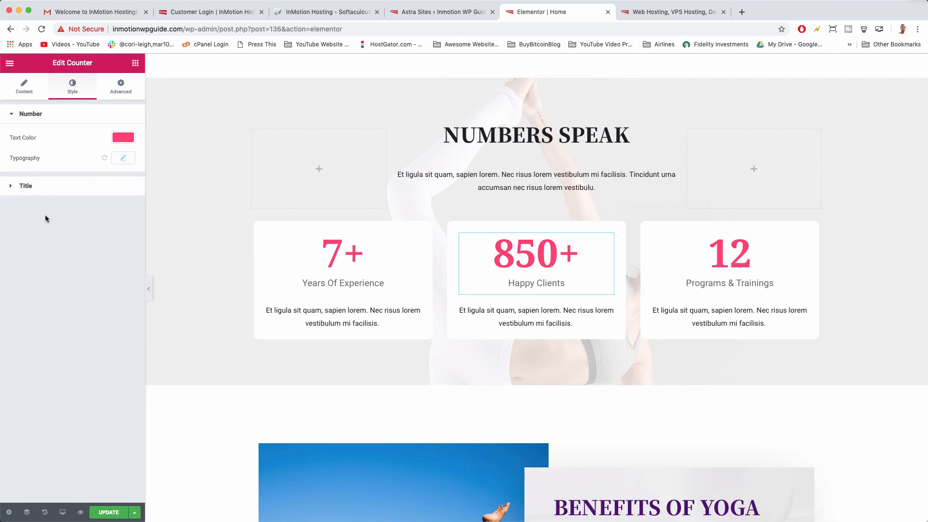
Try Trebuchet MS as the counter title's font family, then undo it.
{"action": "left_click", "coordinate": [28, 186]}
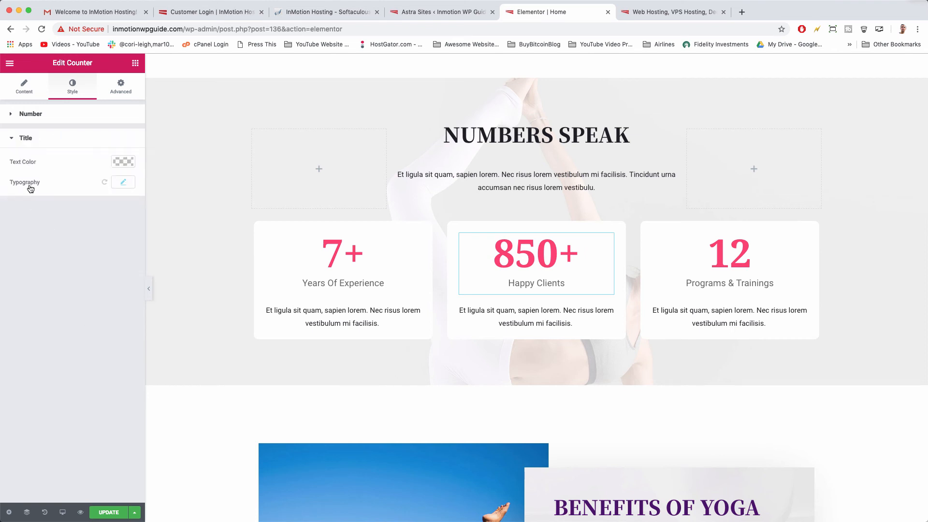
{"action": "left_click", "coordinate": [122, 184]}
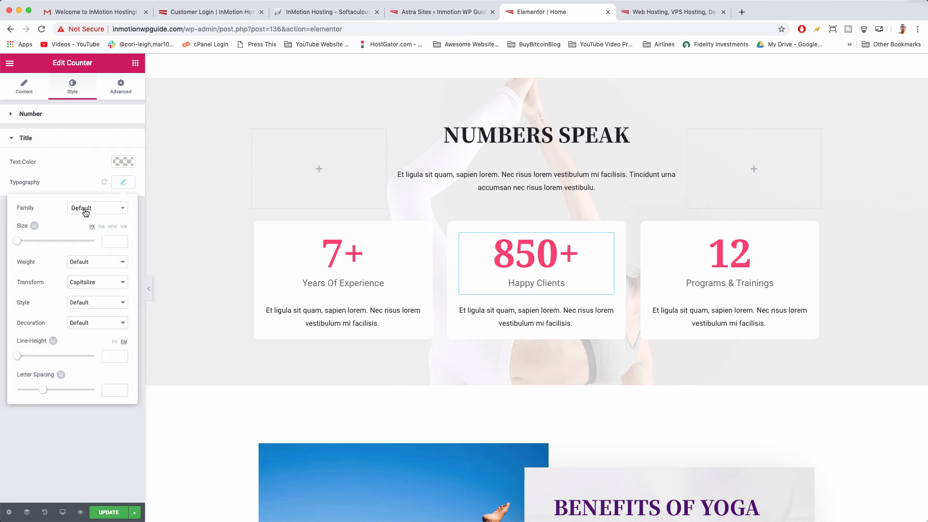
{"action": "left_click", "coordinate": [82, 208]}
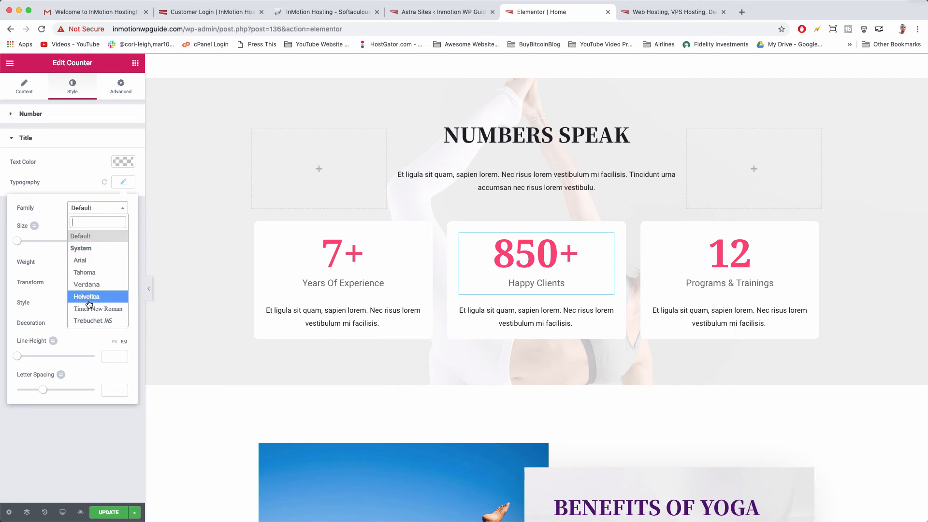
{"action": "left_click", "coordinate": [89, 320]}
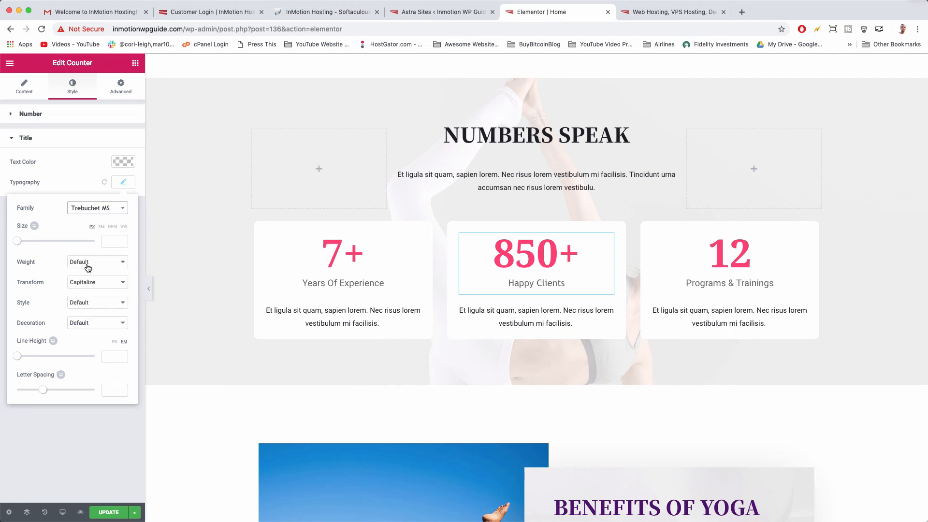
{"action": "key", "text": "super+z"}
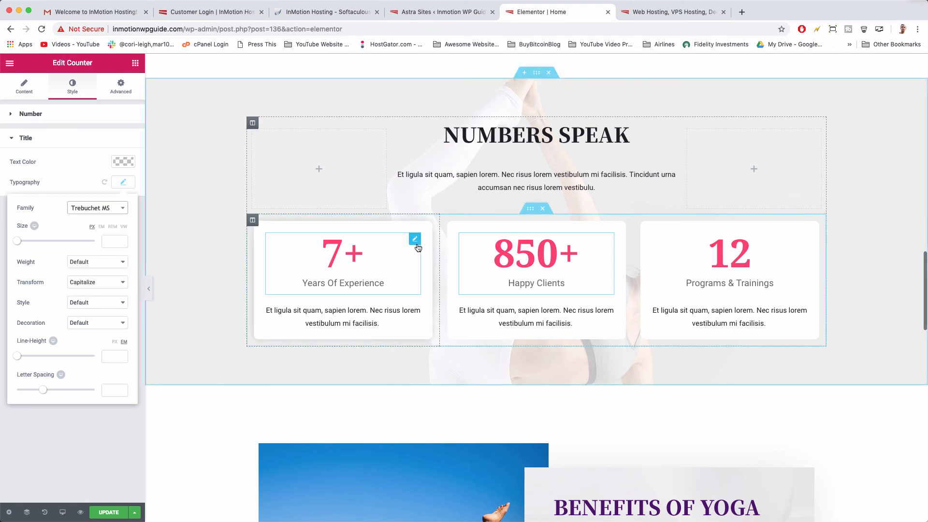
{"action": "scroll", "coordinate": [290, 242], "scroll_direction": "down", "scroll_amount": 3}
{"action": "left_click", "coordinate": [122, 183]}
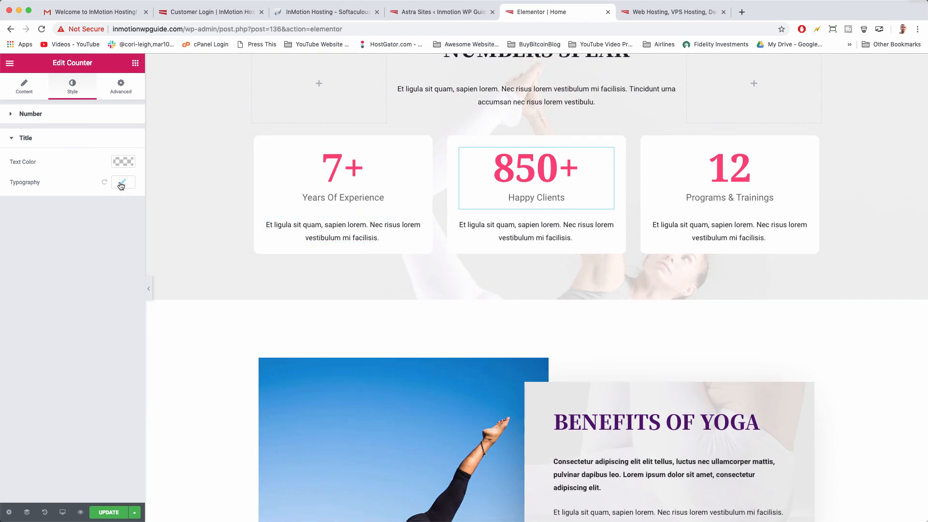
Try a margin of 100 on the Happy Clients counter's Advanced settings.
{"action": "left_click", "coordinate": [121, 85]}
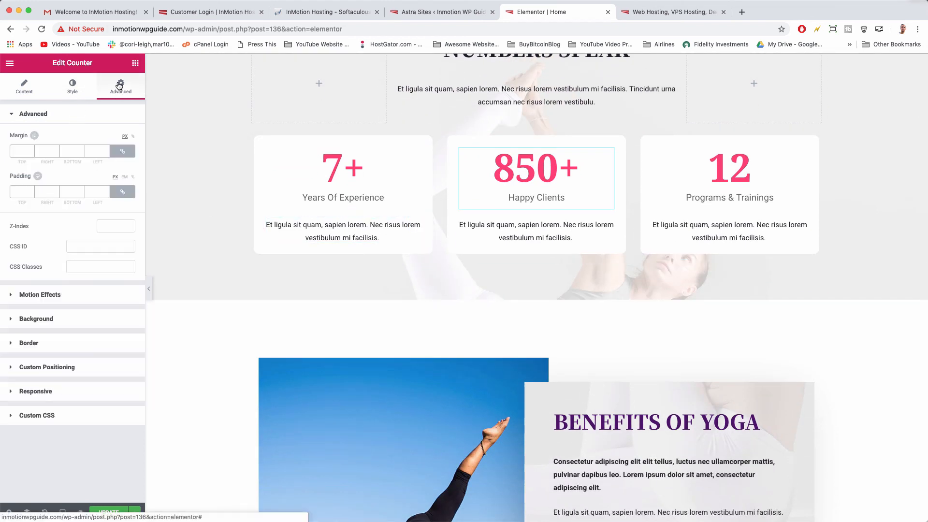
{"action": "left_click", "coordinate": [18, 146]}
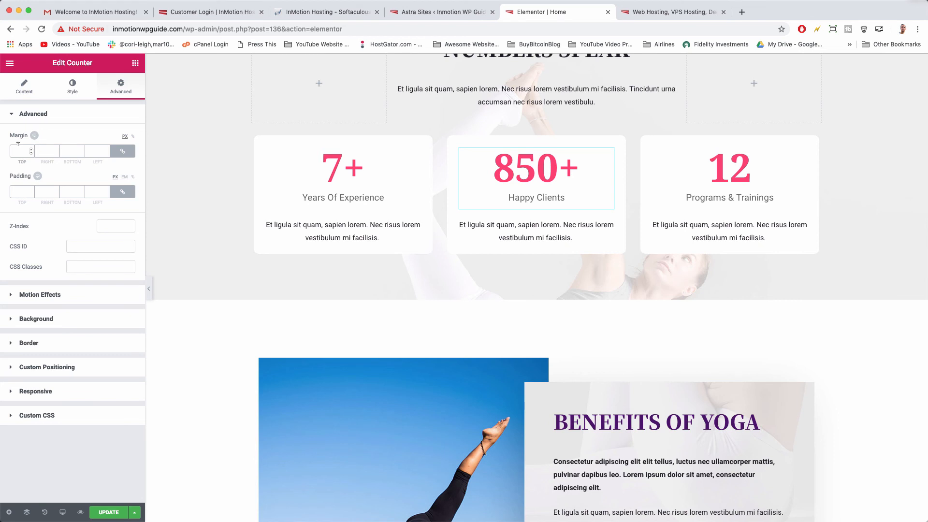
{"action": "type", "text": "10"}
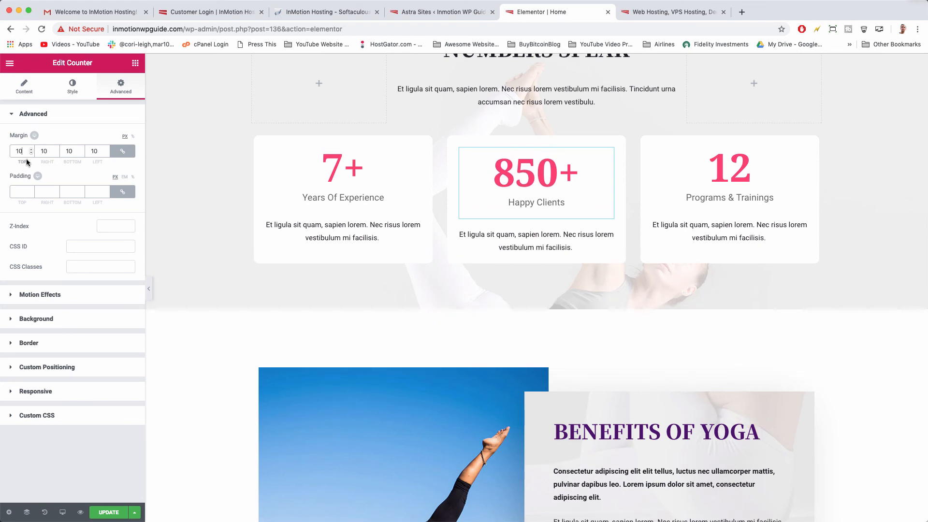
{"action": "type", "text": "0"}
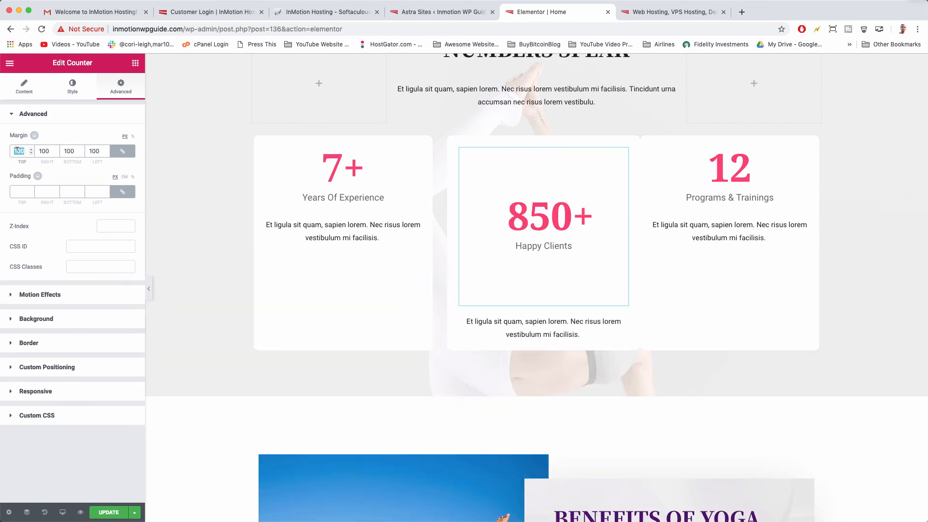
Unlink the margin sides and set Top, Right, Bottom and Left to 0.
{"action": "left_click", "coordinate": [123, 153]}
{"action": "double_click", "coordinate": [20, 151]}
{"action": "left_click", "coordinate": [41, 150]}
{"action": "double_click", "coordinate": [41, 150]}
{"action": "type", "text": "0"}
{"action": "key", "text": "Tab"}
{"action": "type", "text": "0"}
{"action": "key", "text": "Tab"}
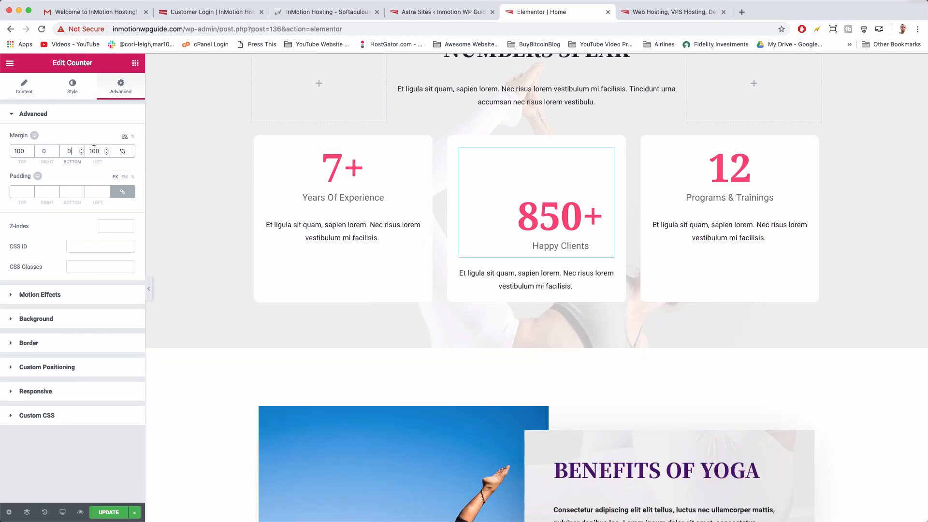
{"action": "type", "text": "0"}
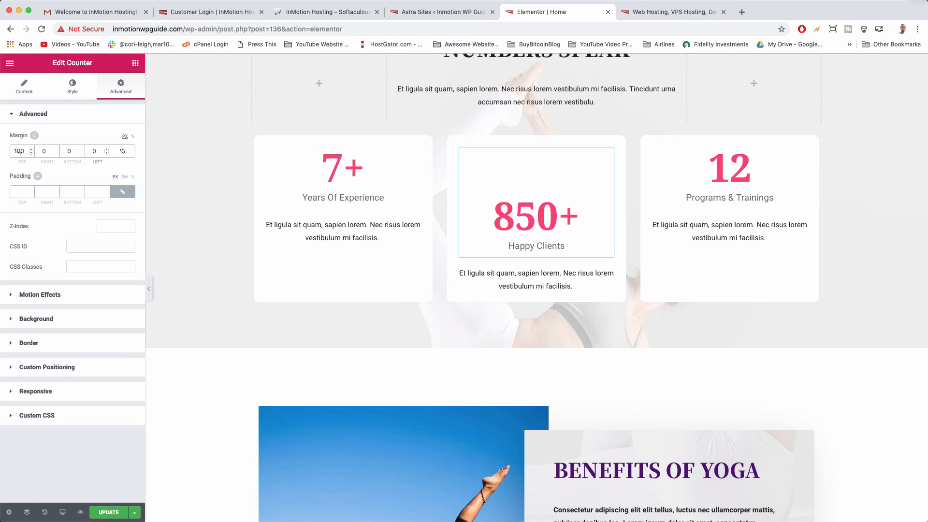
{"action": "type", "text": "0"}
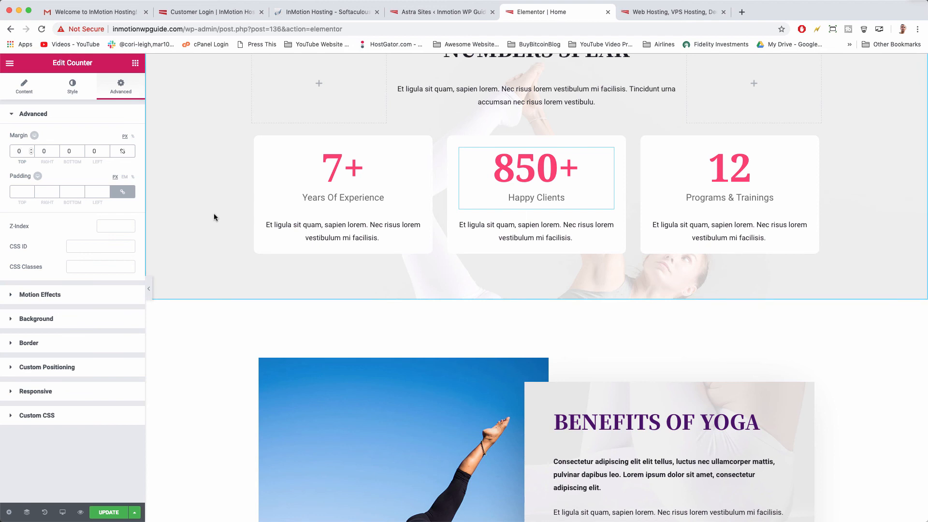
{"action": "scroll", "coordinate": [198, 203], "scroll_direction": "down", "scroll_amount": 1}
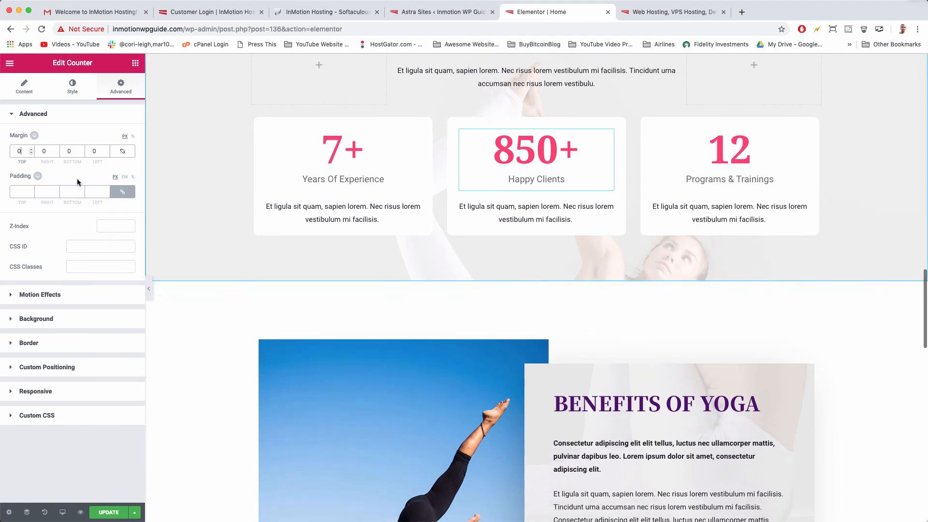
{"action": "left_click", "coordinate": [21, 191]}
{"action": "scroll", "coordinate": [204, 203], "scroll_direction": "down", "scroll_amount": 3}
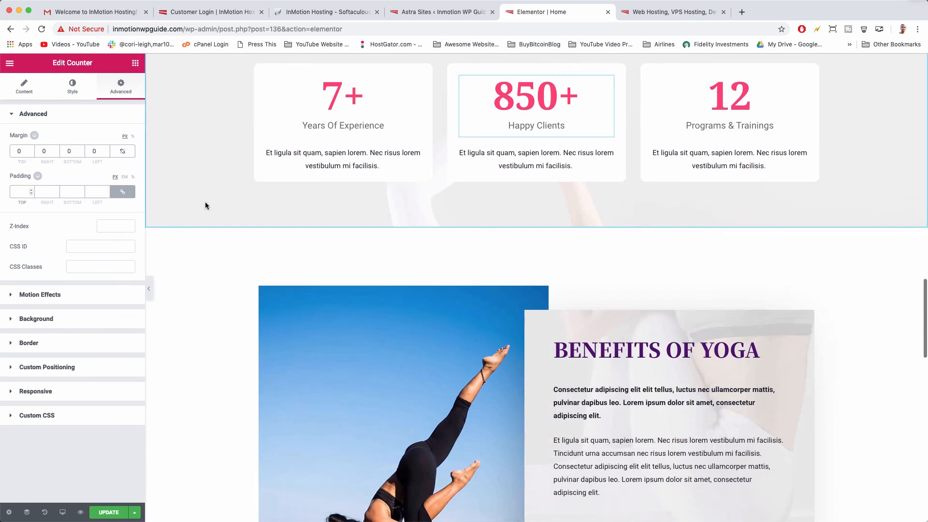
{"action": "scroll", "coordinate": [266, 239], "scroll_direction": "down", "scroll_amount": 4}
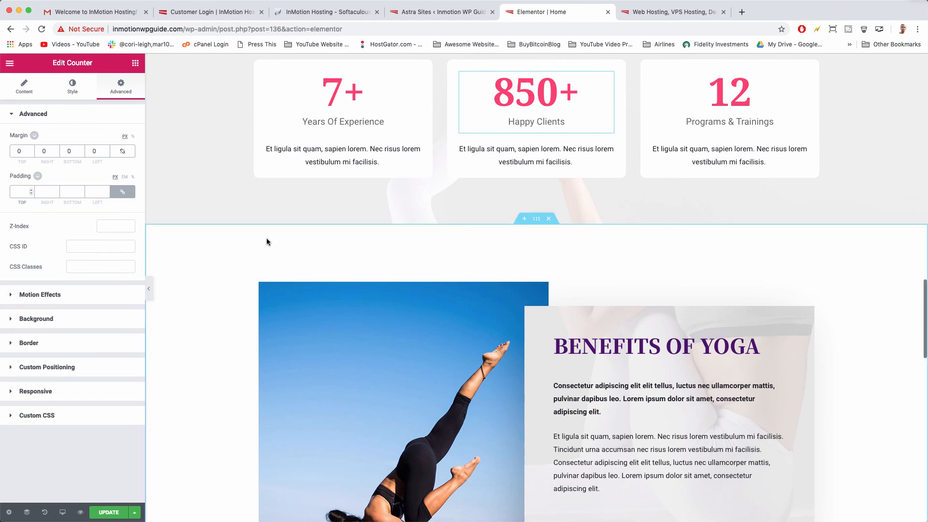
{"action": "scroll", "coordinate": [267, 238], "scroll_direction": "down", "scroll_amount": 15}
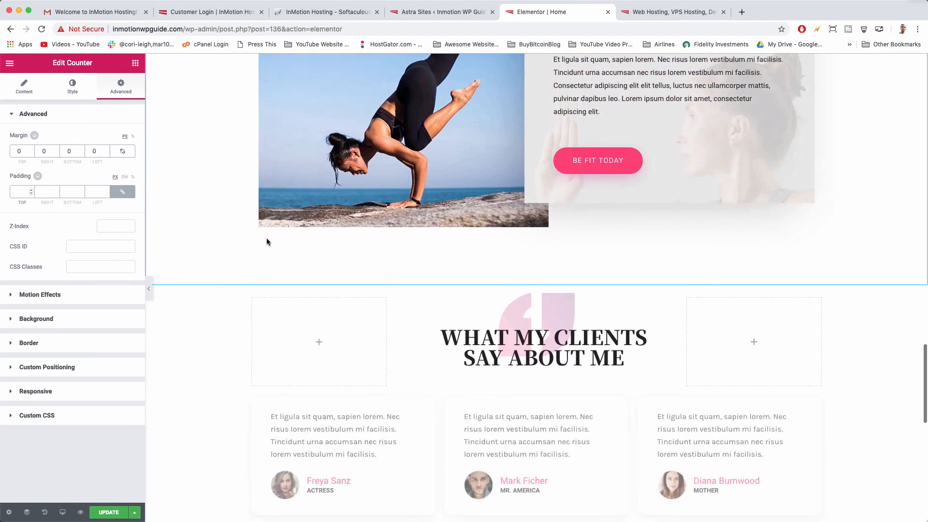
Select the first (Actress) testimonial in What My Clients Say About Me and choose a new image.
{"action": "scroll", "coordinate": [266, 242], "scroll_direction": "down", "scroll_amount": 5}
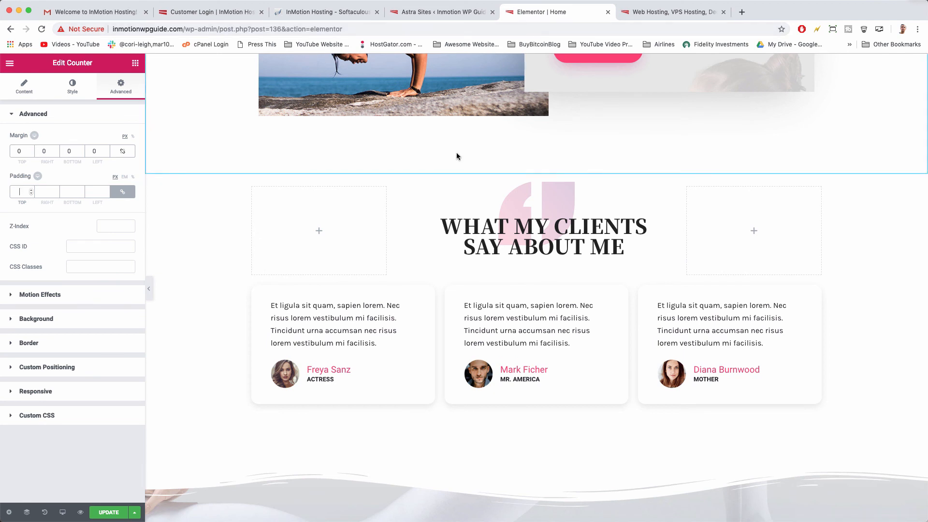
{"action": "scroll", "coordinate": [456, 157], "scroll_direction": "down", "scroll_amount": 4}
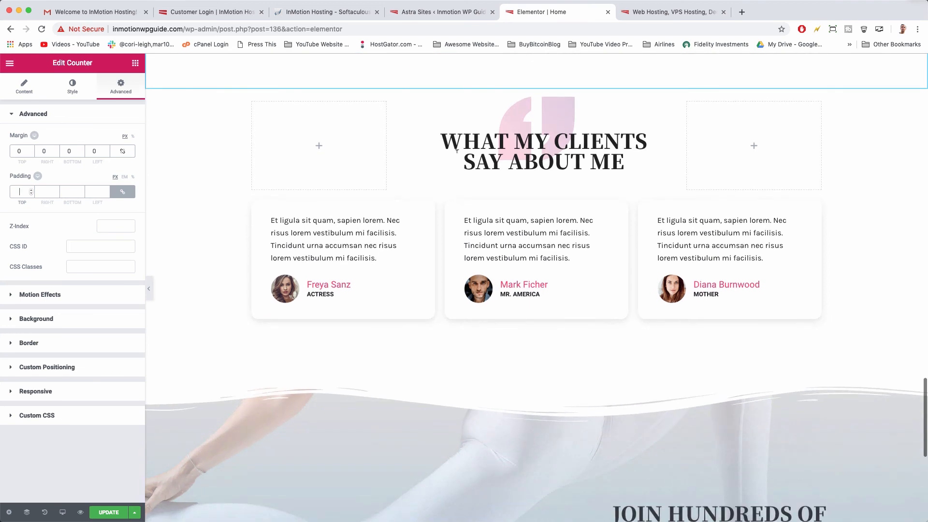
{"action": "left_click", "coordinate": [428, 205]}
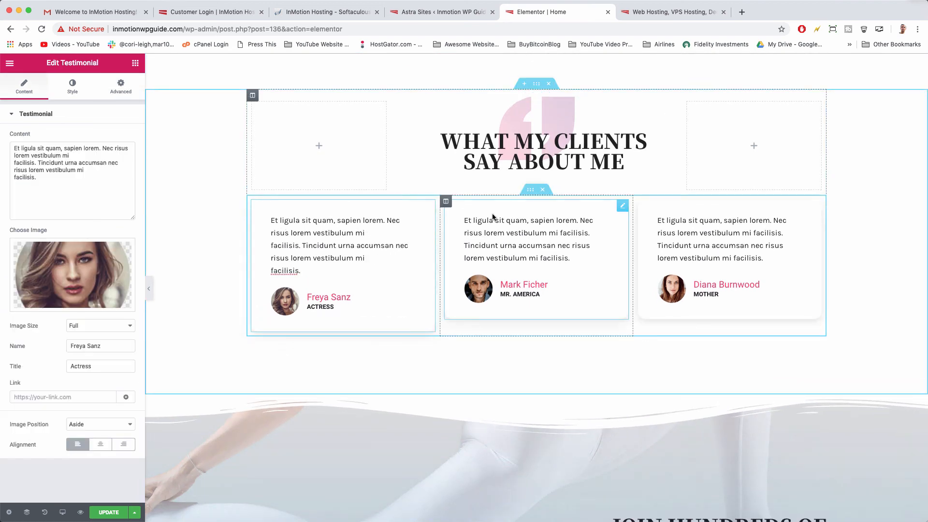
{"action": "left_click", "coordinate": [507, 238]}
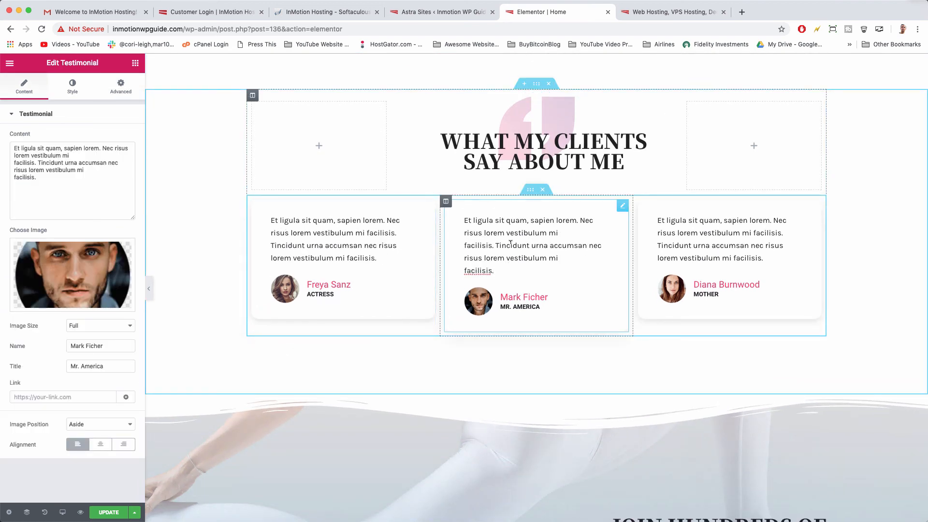
{"action": "left_click", "coordinate": [411, 227]}
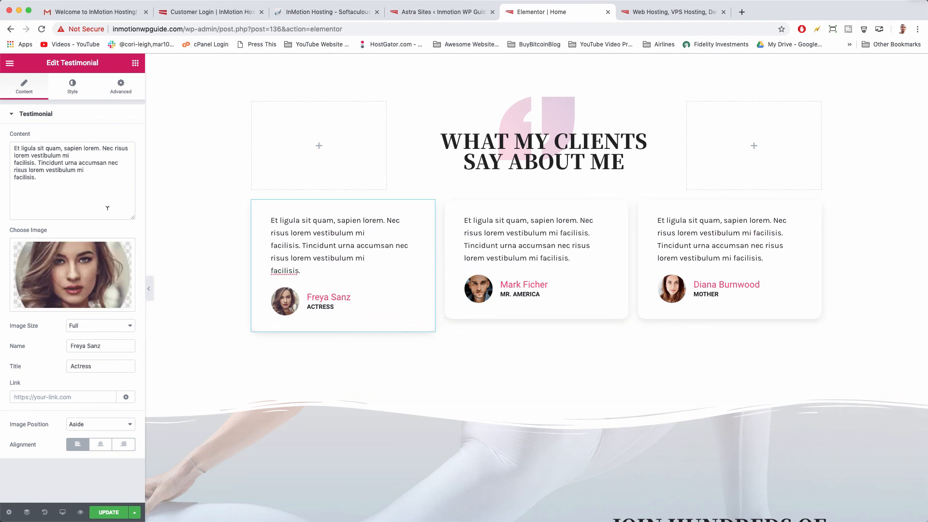
{"action": "left_click", "coordinate": [68, 275]}
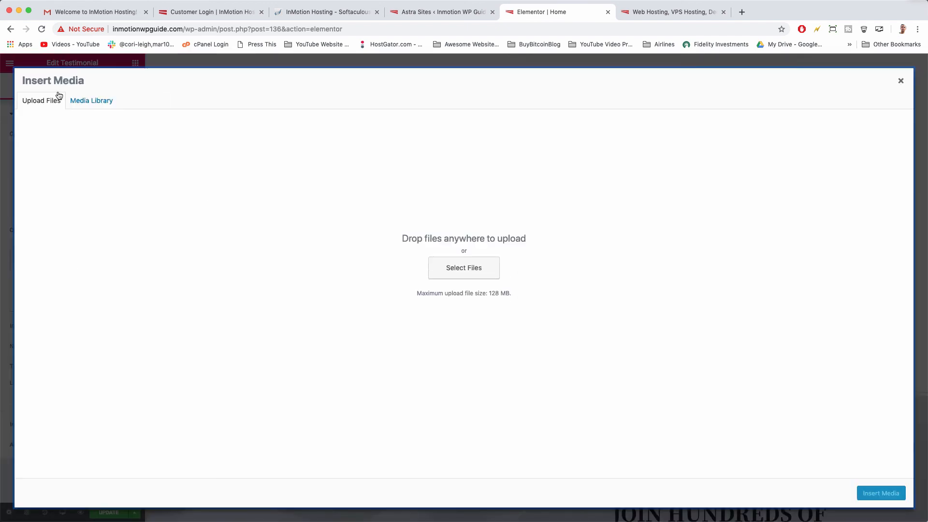
Upload IMG-7064.JPG from Documents and insert it as the Actress testimonial photo.
{"action": "left_click", "coordinate": [440, 264]}
{"action": "left_click", "coordinate": [263, 240]}
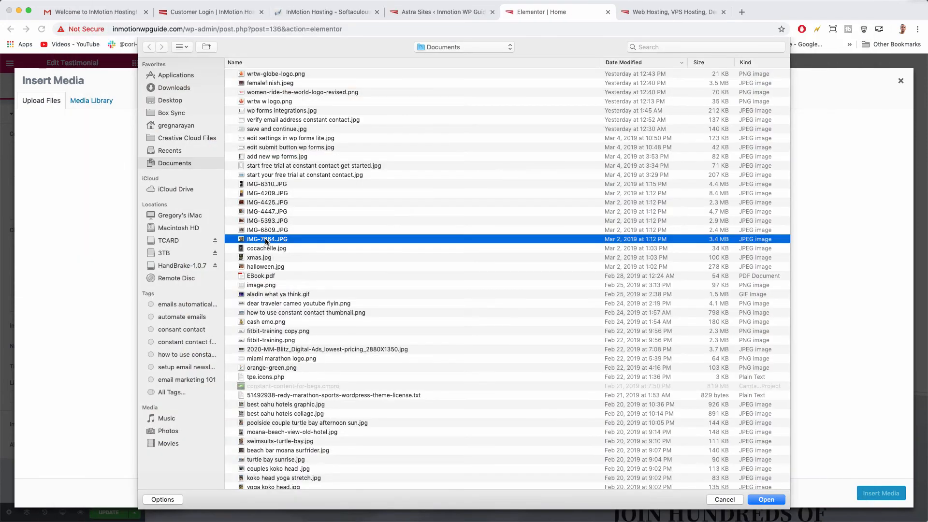
{"action": "double_click", "coordinate": [265, 240]}
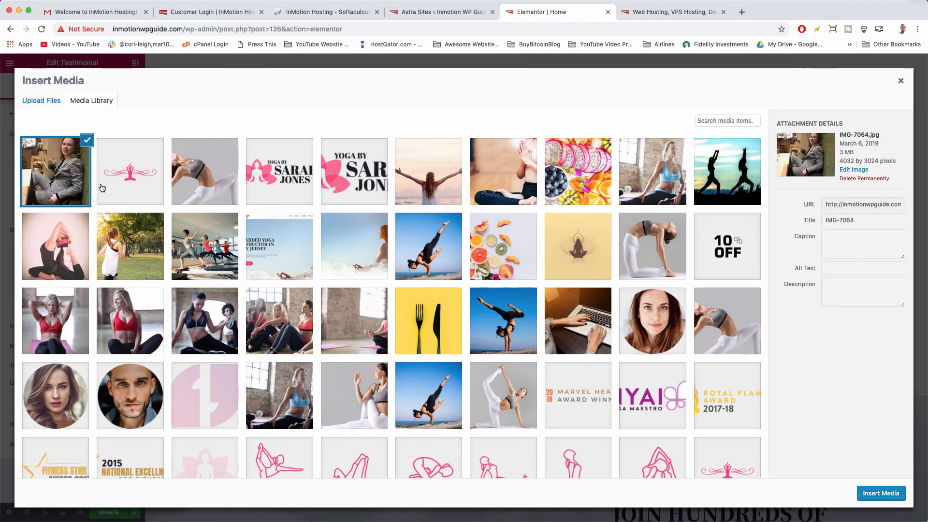
{"action": "left_click", "coordinate": [870, 497]}
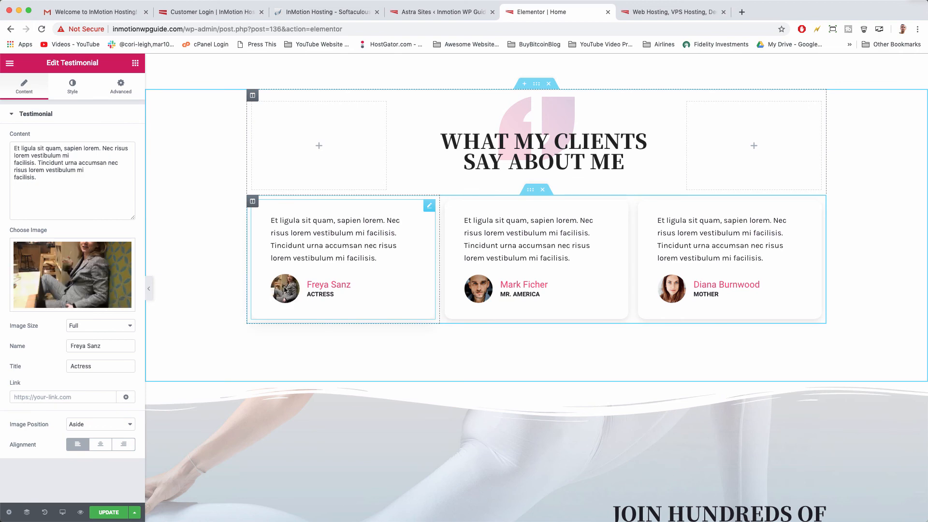
Inspect the background settings of the Join Hundreds of Healthy People section.
{"action": "scroll", "coordinate": [427, 317], "scroll_direction": "down", "scroll_amount": 8}
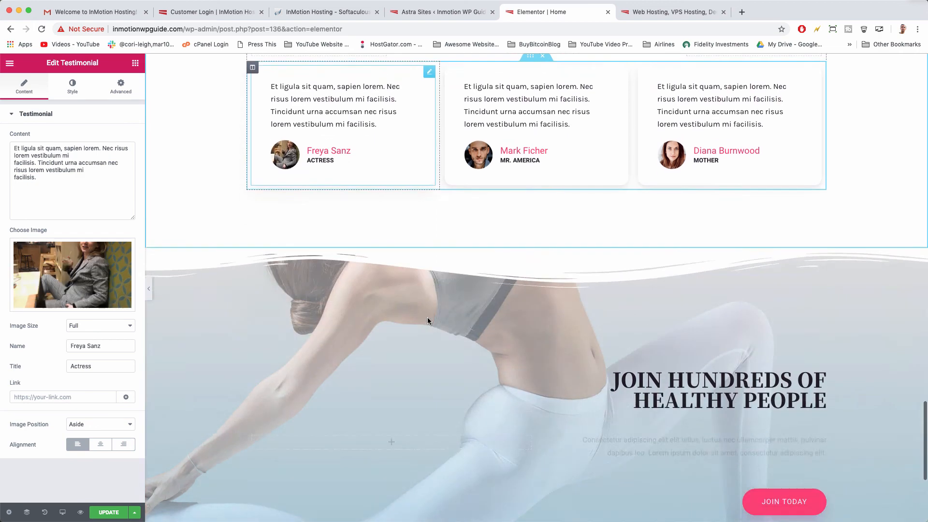
{"action": "scroll", "coordinate": [427, 317], "scroll_direction": "up", "scroll_amount": 4}
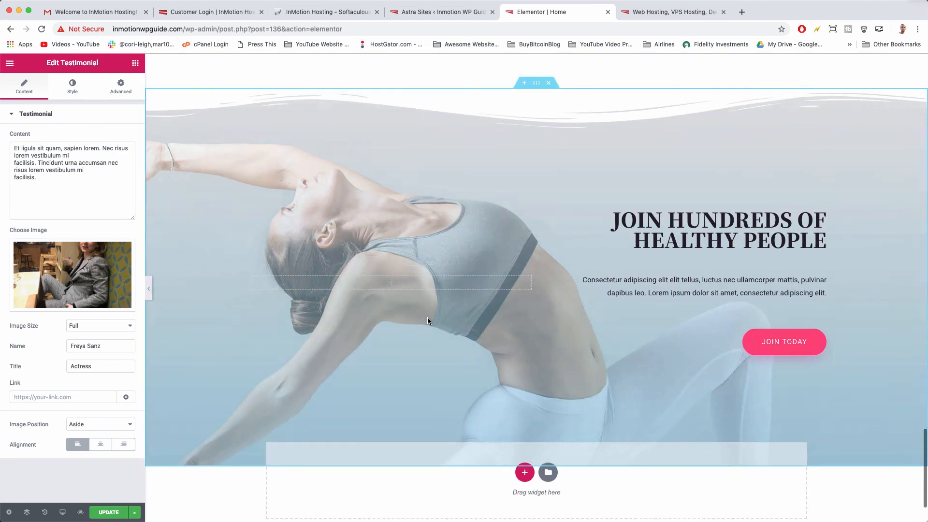
{"action": "scroll", "coordinate": [371, 179], "scroll_direction": "down", "scroll_amount": 3}
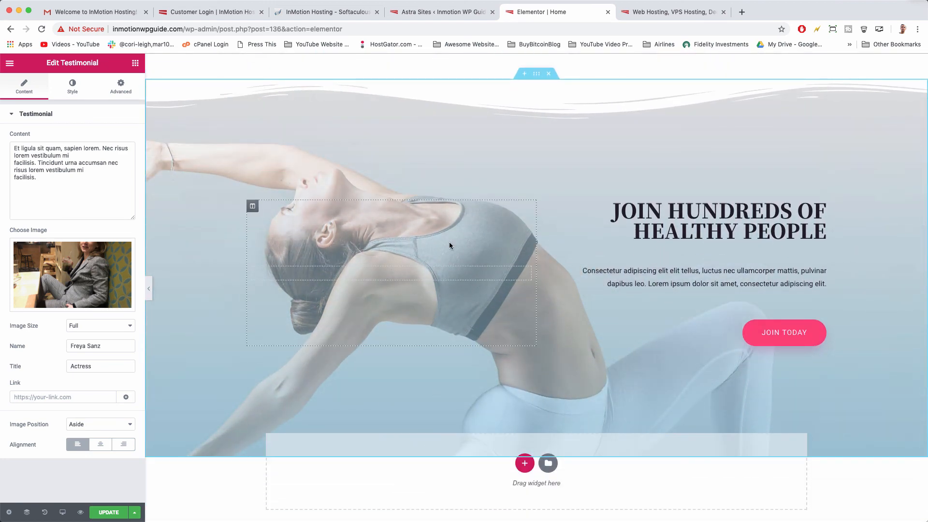
{"action": "scroll", "coordinate": [553, 218], "scroll_direction": "up", "scroll_amount": 2}
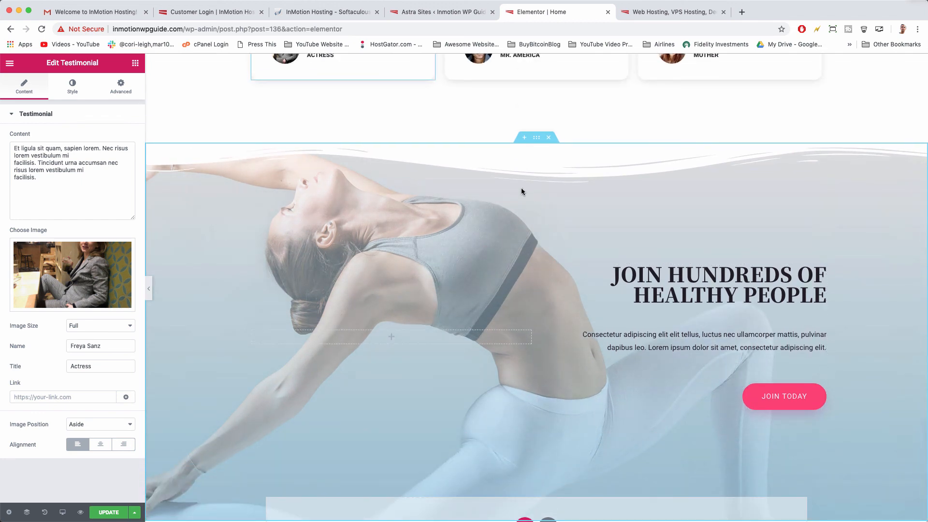
{"action": "scroll", "coordinate": [563, 276], "scroll_direction": "up", "scroll_amount": 1}
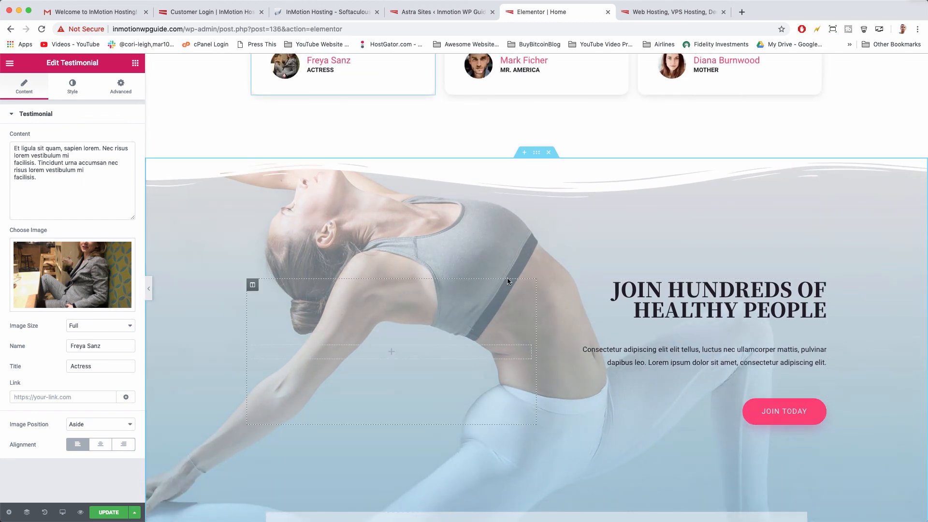
{"action": "left_click", "coordinate": [535, 154]}
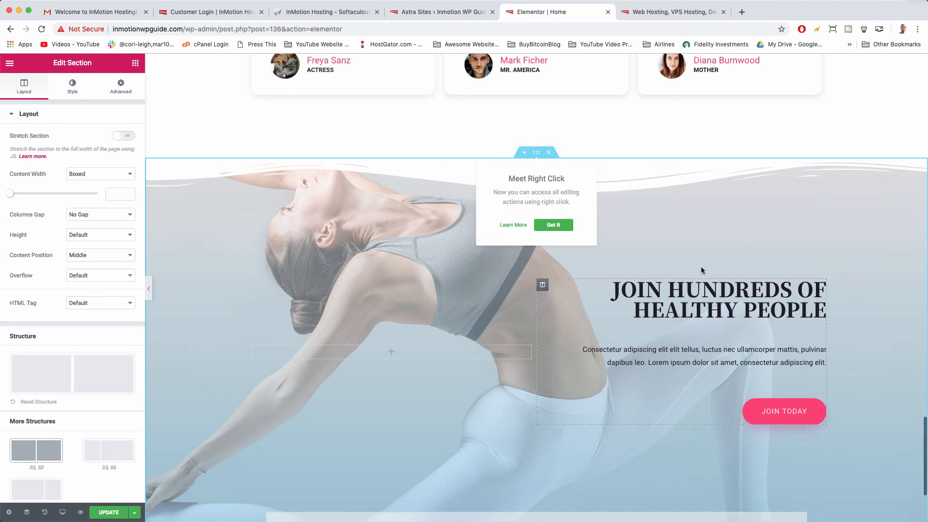
{"action": "left_click", "coordinate": [68, 85]}
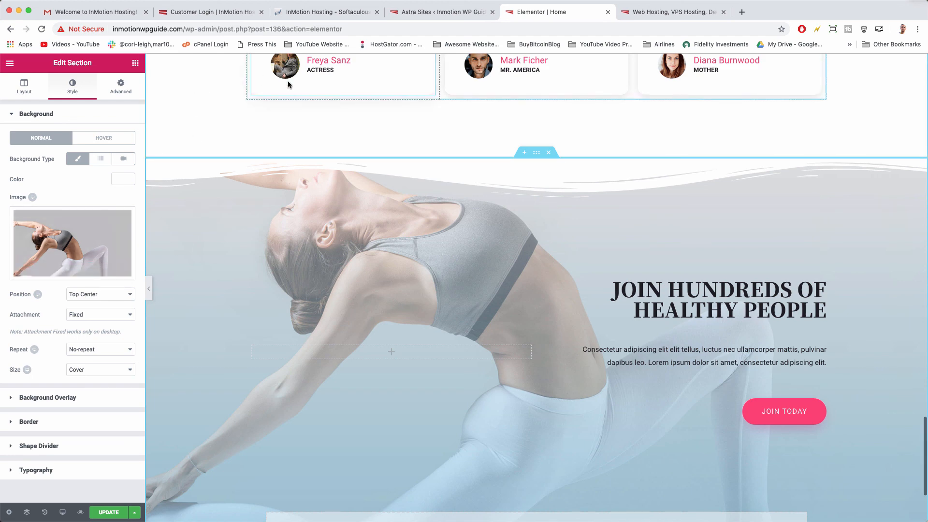
Add a new single-column section at the bottom of the page.
{"action": "scroll", "coordinate": [288, 80], "scroll_direction": "up", "scroll_amount": 1}
{"action": "scroll", "coordinate": [392, 226], "scroll_direction": "down", "scroll_amount": 5}
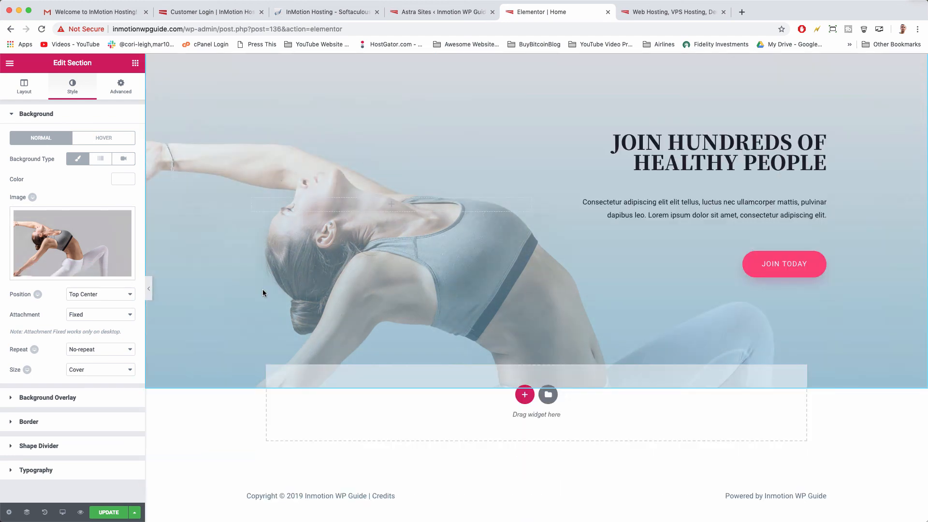
{"action": "left_click", "coordinate": [524, 394]}
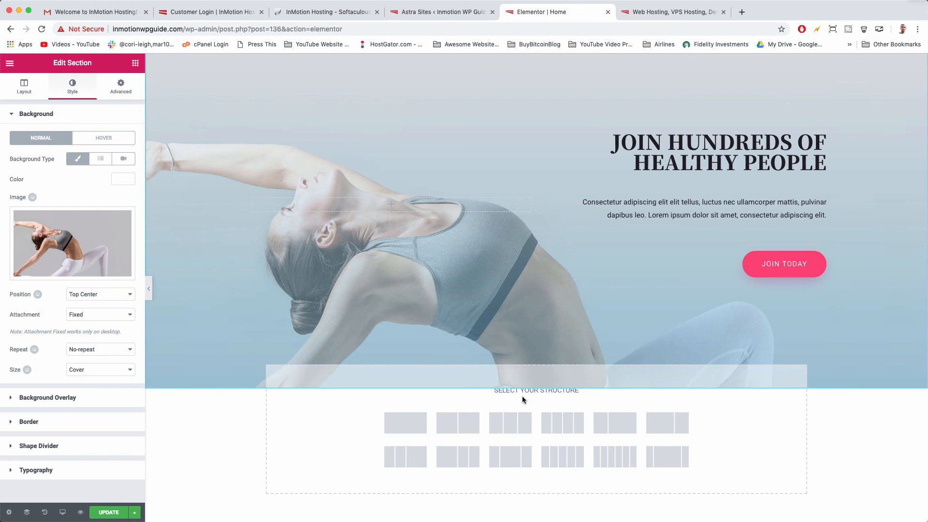
{"action": "left_click", "coordinate": [410, 431]}
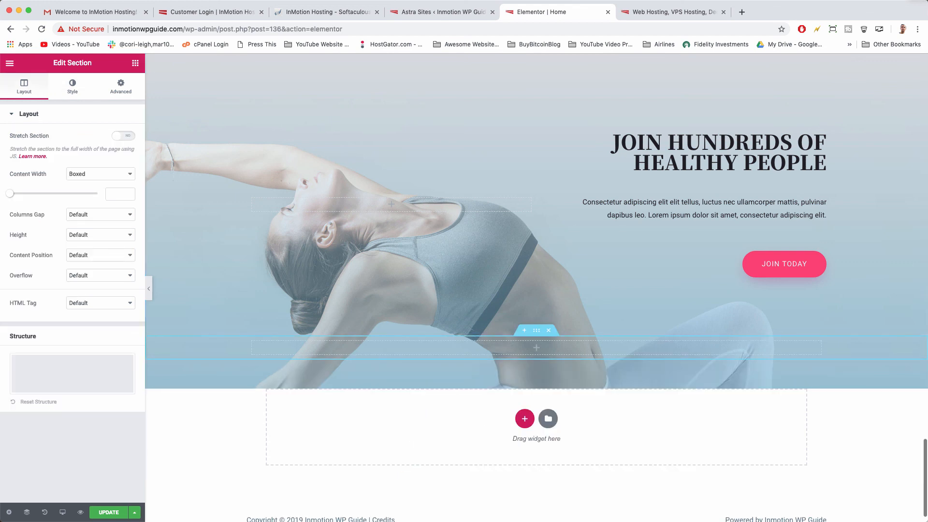
Drop an Image widget into the empty section, then undo it.
{"action": "left_click", "coordinate": [135, 64]}
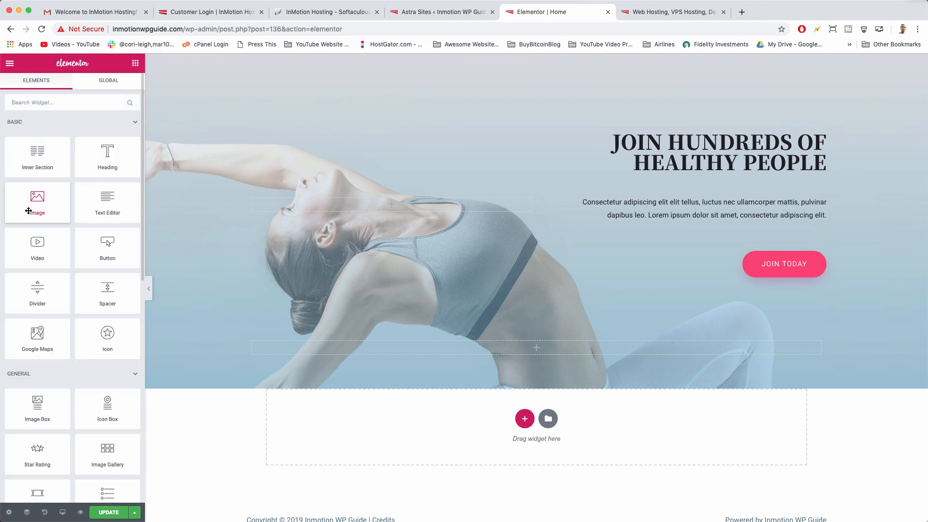
{"action": "left_click_drag", "start_coordinate": [35, 199], "coordinate": [630, 445]}
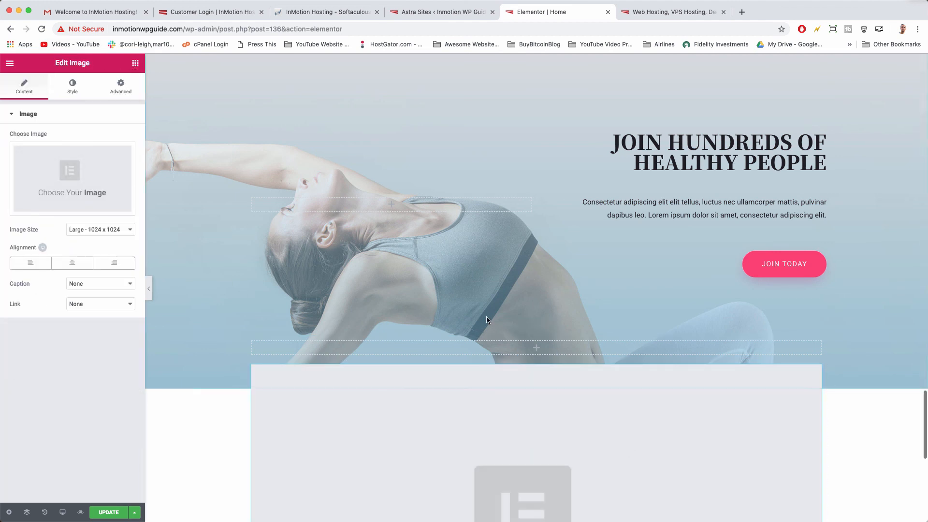
{"action": "scroll", "coordinate": [486, 317], "scroll_direction": "down", "scroll_amount": 3}
{"action": "key", "text": "ctrl+z"}
{"action": "key", "text": "ctrl+z"}
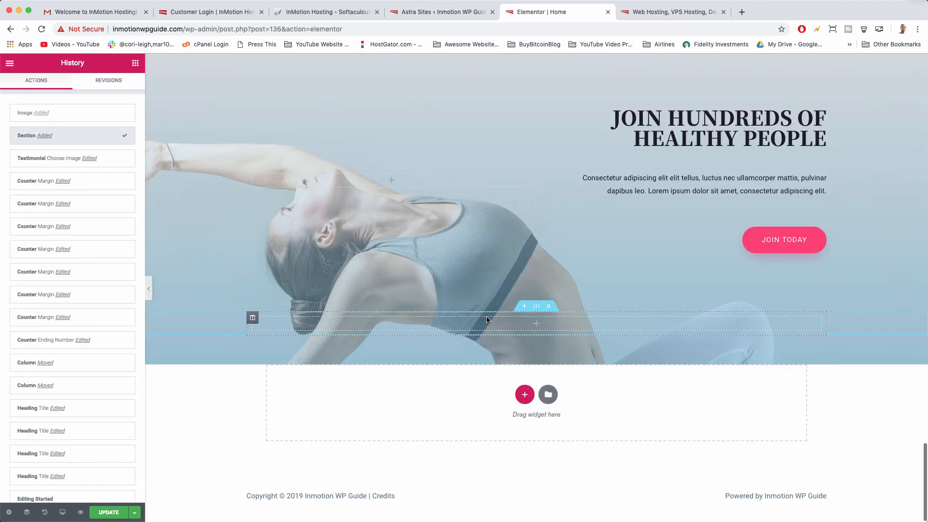
Scroll back up the canvas to the I AM A YOGA INSTRUCTOR IN NEW JERSEY hero.
{"action": "scroll", "coordinate": [497, 375], "scroll_direction": "up", "scroll_amount": 8}
{"action": "scroll", "coordinate": [497, 375], "scroll_direction": "down", "scroll_amount": 8}
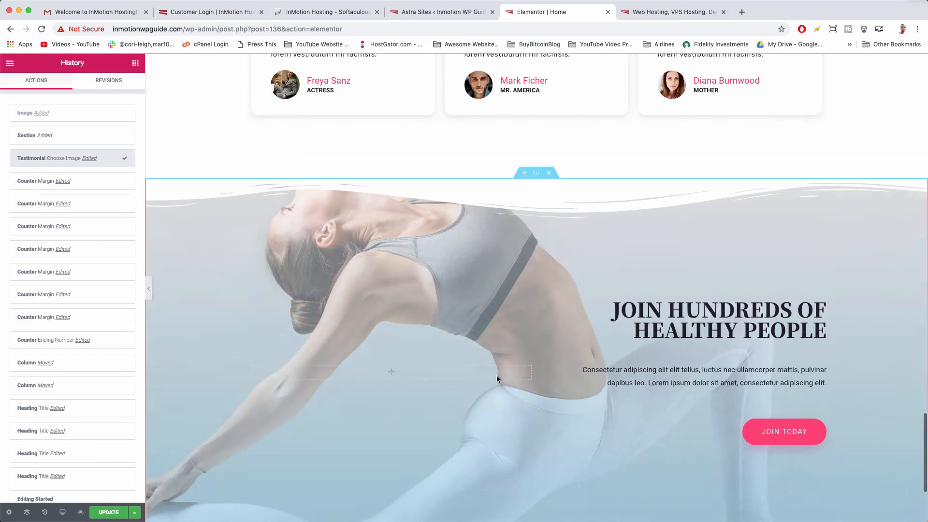
{"action": "scroll", "coordinate": [497, 375], "scroll_direction": "up", "scroll_amount": 8}
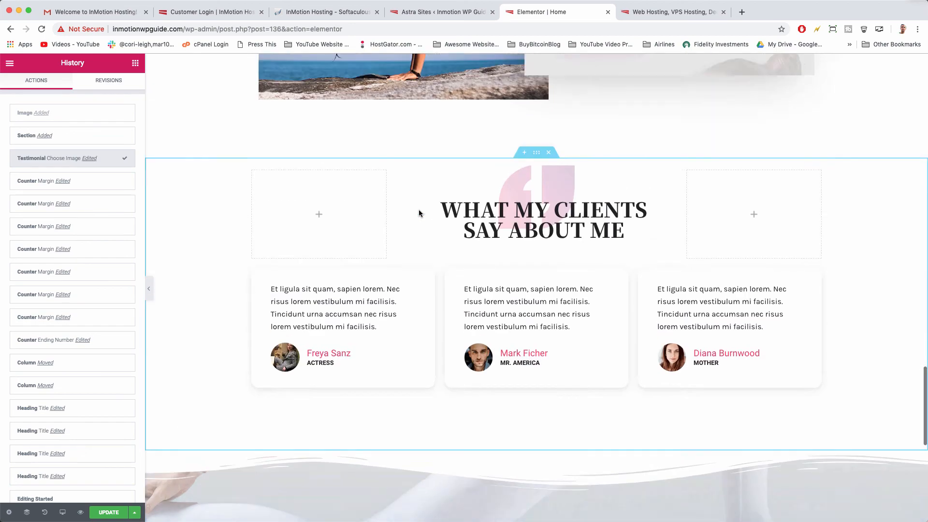
{"action": "scroll", "coordinate": [575, 446], "scroll_direction": "up", "scroll_amount": 10}
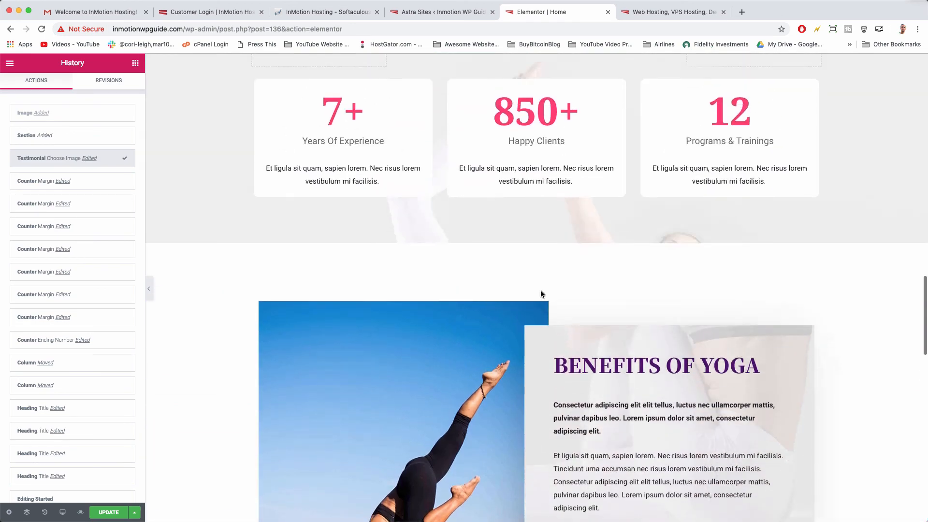
{"action": "scroll", "coordinate": [540, 293], "scroll_direction": "up", "scroll_amount": 15}
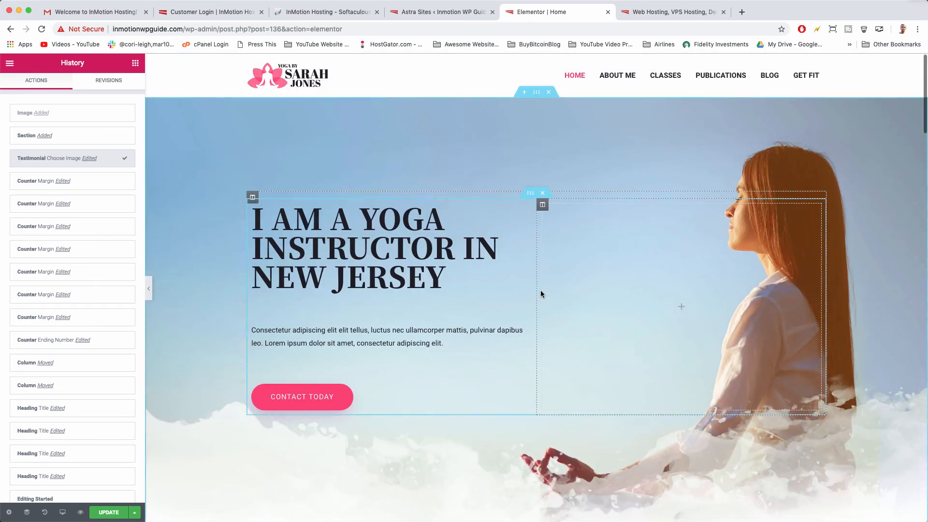
Paste the InMotion Hosting demo-site welcome text over the hero paragraph and update the page.
{"action": "left_click", "coordinate": [440, 337]}
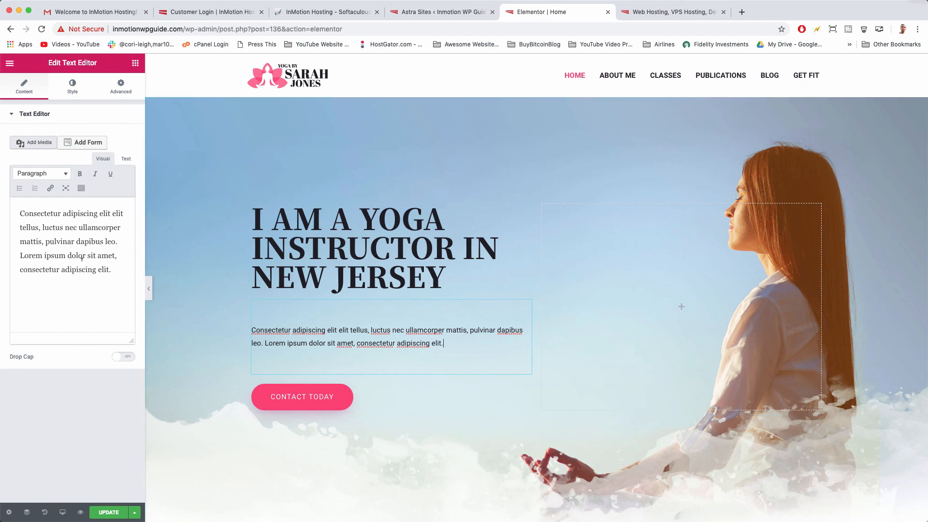
{"action": "left_click_drag", "start_coordinate": [114, 269], "coordinate": [20, 213]}
{"action": "type", "text": "Welcome to our demo WordPress site made with InMotion Hosting! It was easy and pretty fun, right? :) Getting domain and hosting was definitely a tedious step but now you're soaring and can create anything! This site is ideal for Instructors, Teachers, Entrepreneurs, Bloggers, Experts, Coaches, and even entire Agencies in all niches. I hope you enjoy it, let me know what you think!"}
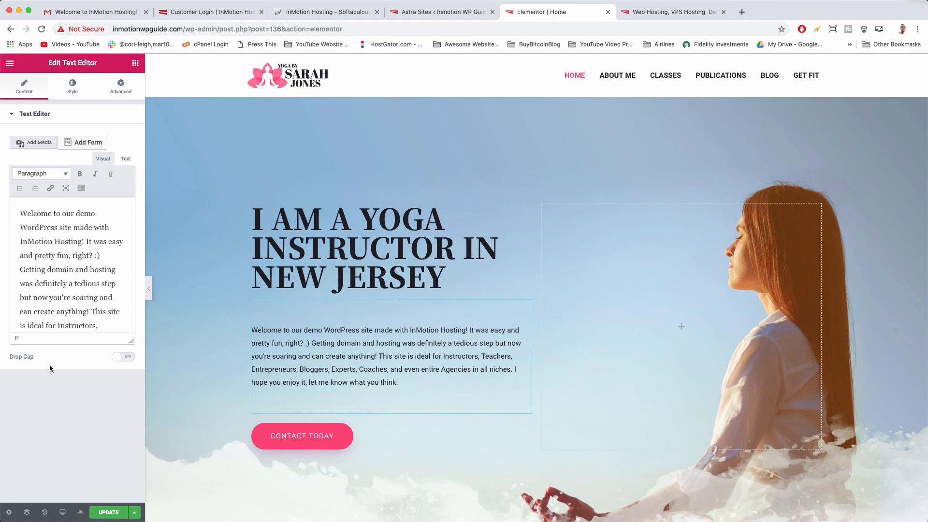
{"action": "left_click", "coordinate": [99, 514]}
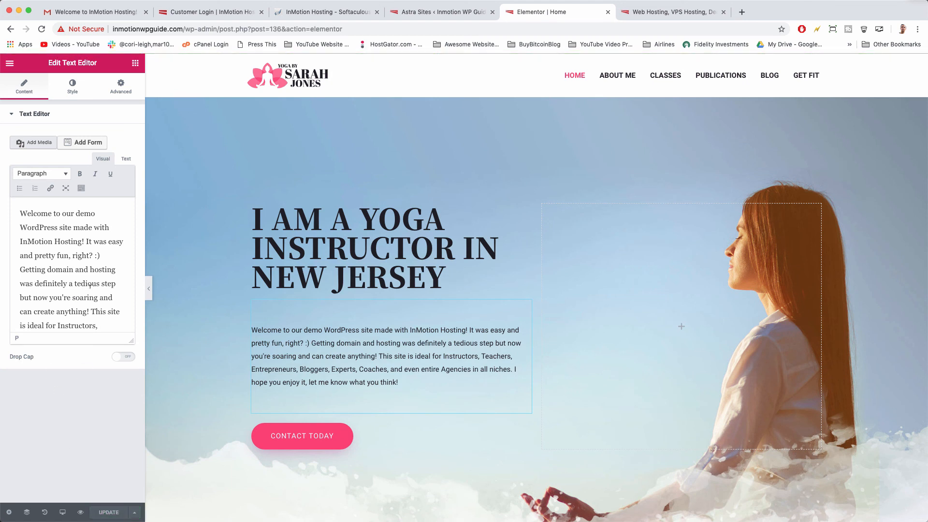
{"action": "left_click", "coordinate": [10, 63]}
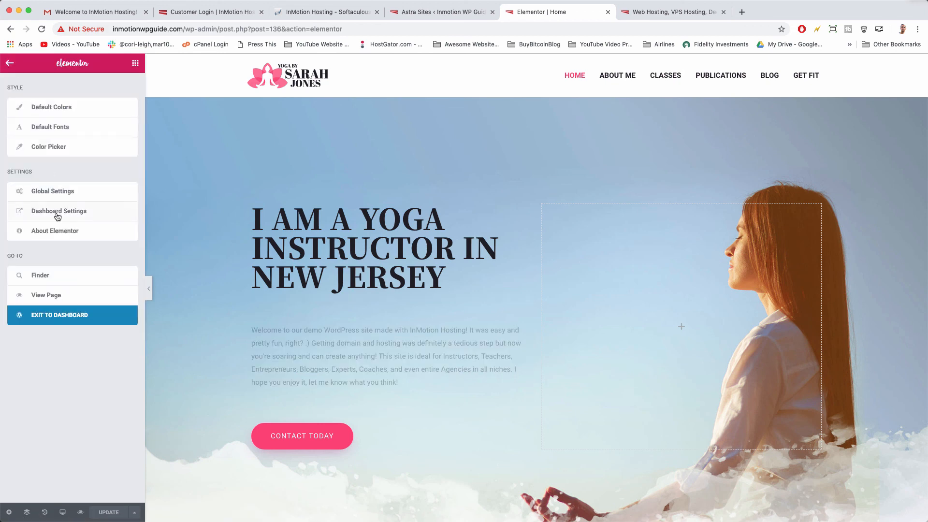
Save the Post name permalink structure in the dashboard, then visit the live site.
{"action": "left_click", "coordinate": [68, 316]}
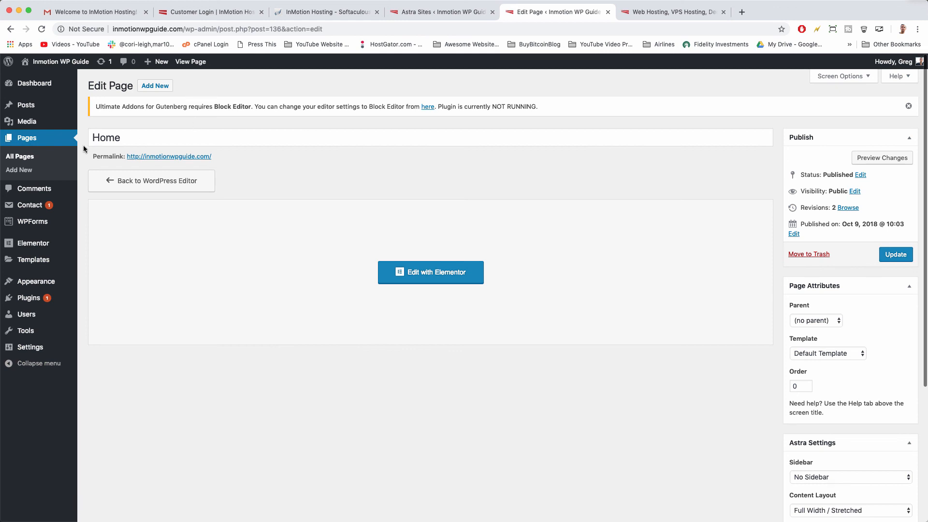
{"action": "mouse_move", "coordinate": [36, 348]}
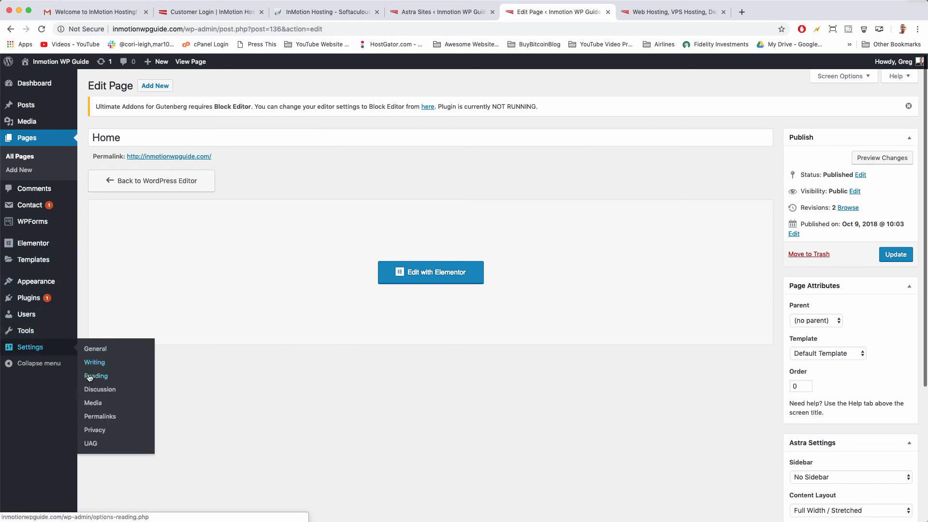
{"action": "left_click", "coordinate": [98, 417]}
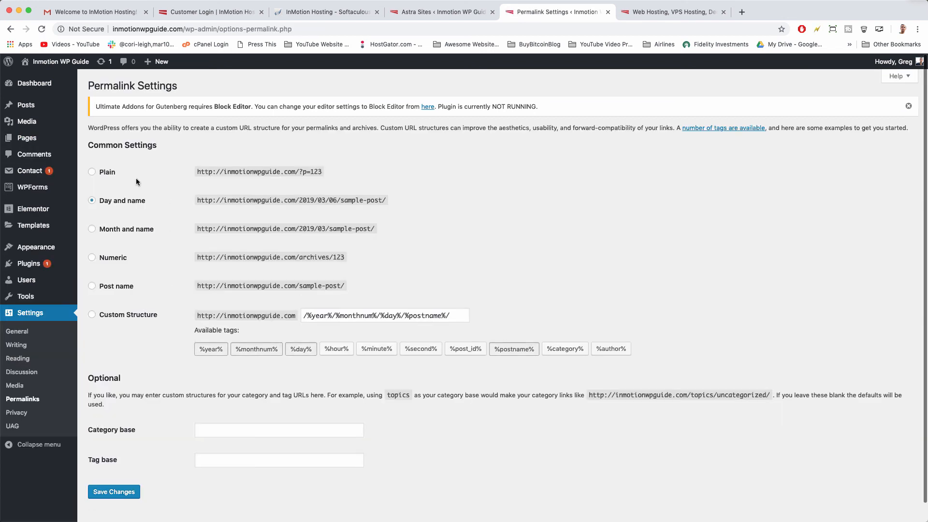
{"action": "left_click", "coordinate": [93, 287]}
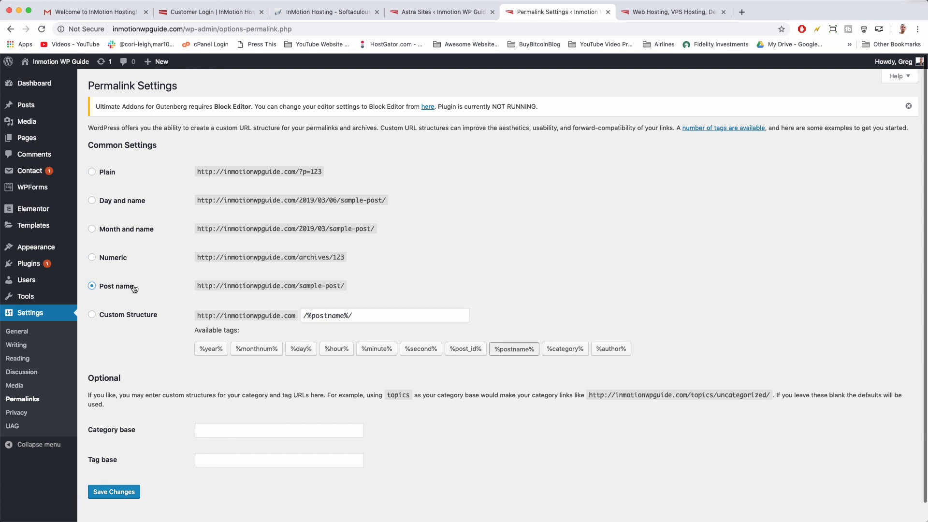
{"action": "left_click", "coordinate": [117, 496]}
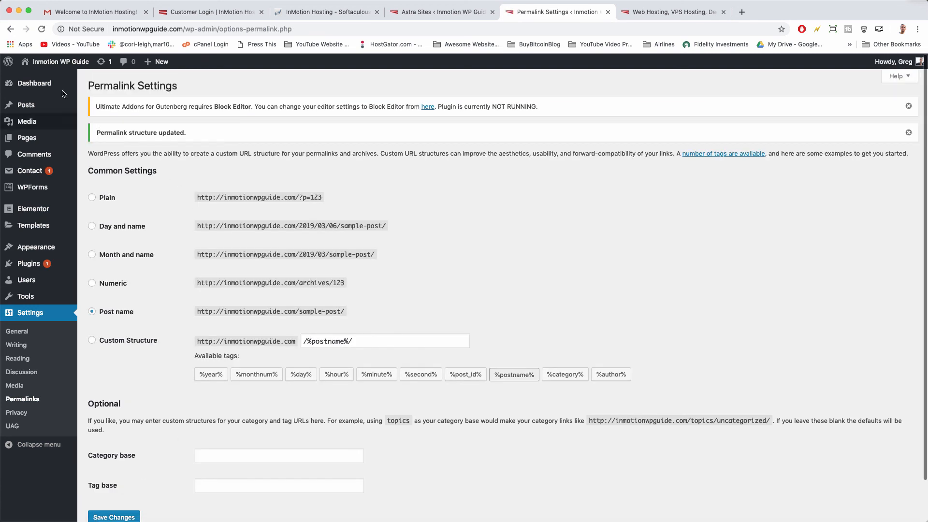
{"action": "left_click", "coordinate": [70, 64]}
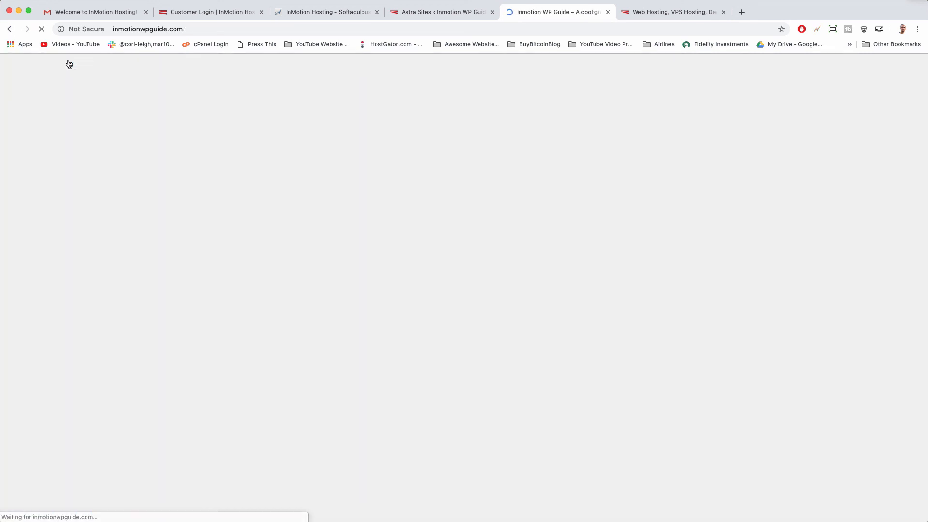
Scroll through the live site's sections to review the published pages.
{"action": "scroll", "coordinate": [250, 224], "scroll_direction": "down", "scroll_amount": 10}
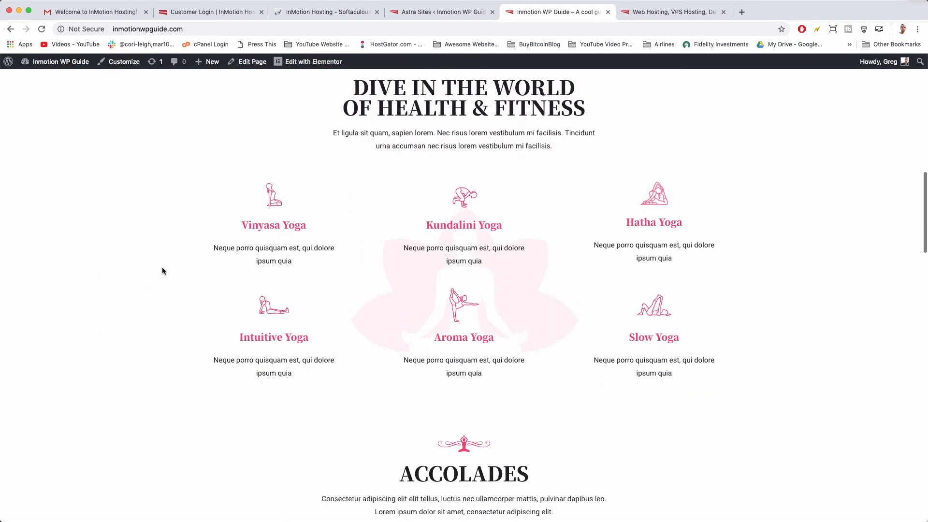
{"action": "scroll", "coordinate": [163, 271], "scroll_direction": "down", "scroll_amount": 8}
{"action": "scroll", "coordinate": [163, 270], "scroll_direction": "down", "scroll_amount": 4}
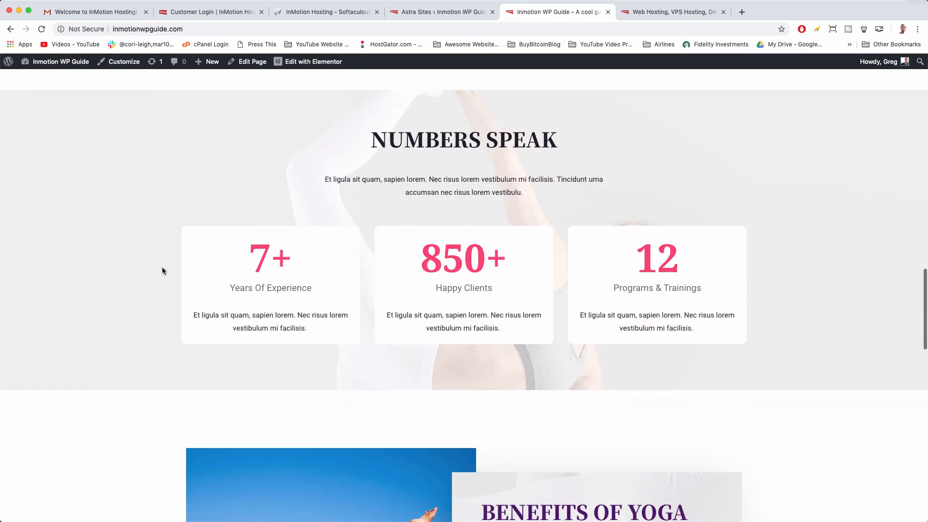
{"action": "scroll", "coordinate": [162, 271], "scroll_direction": "down", "scroll_amount": 10}
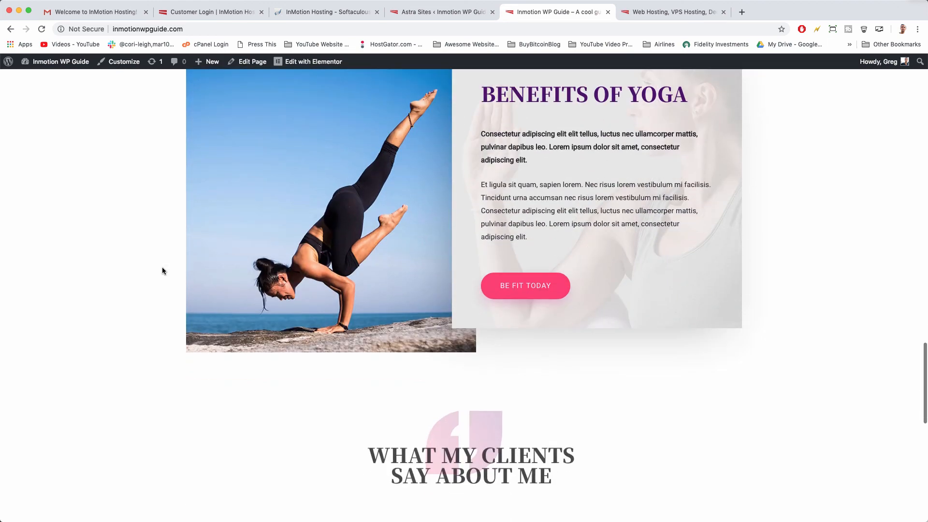
{"action": "scroll", "coordinate": [162, 270], "scroll_direction": "down", "scroll_amount": 10}
{"action": "scroll", "coordinate": [162, 271], "scroll_direction": "up", "scroll_amount": 15}
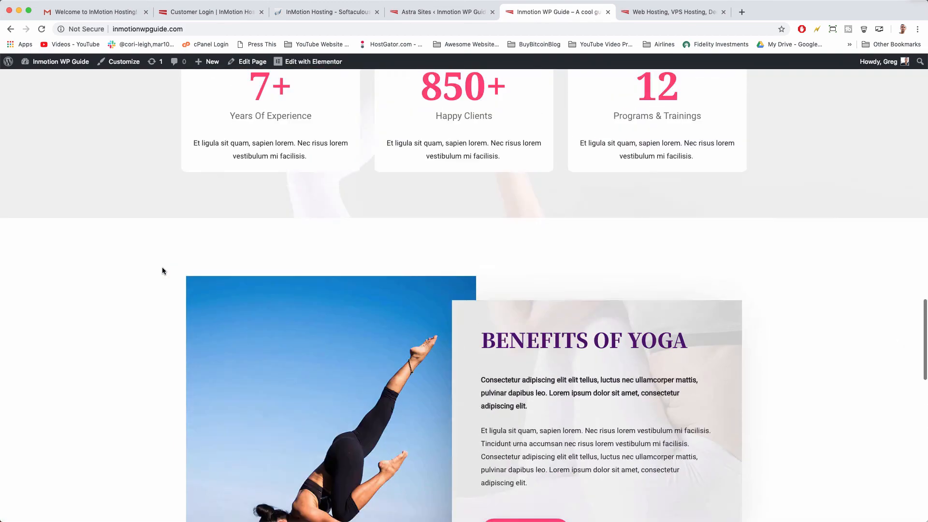
{"action": "scroll", "coordinate": [162, 271], "scroll_direction": "up", "scroll_amount": 15}
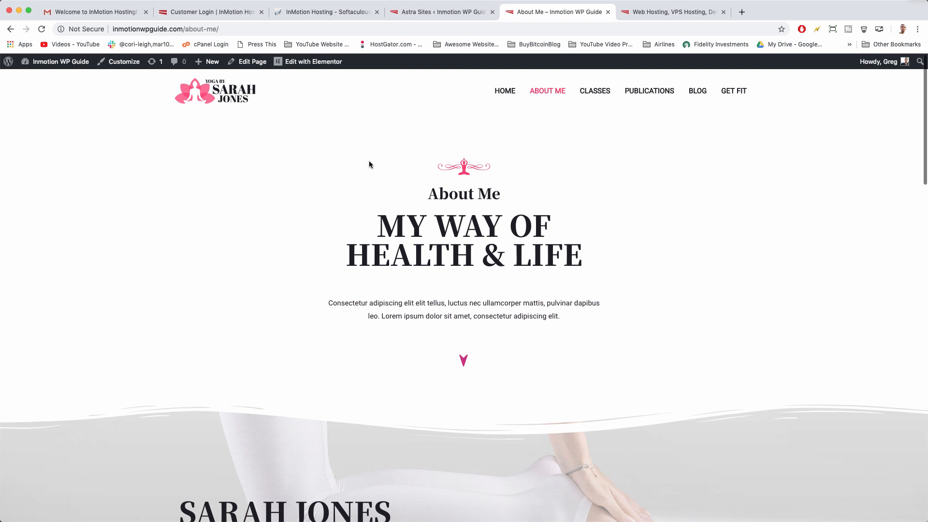
{"action": "scroll", "coordinate": [369, 164], "scroll_direction": "down", "scroll_amount": 10}
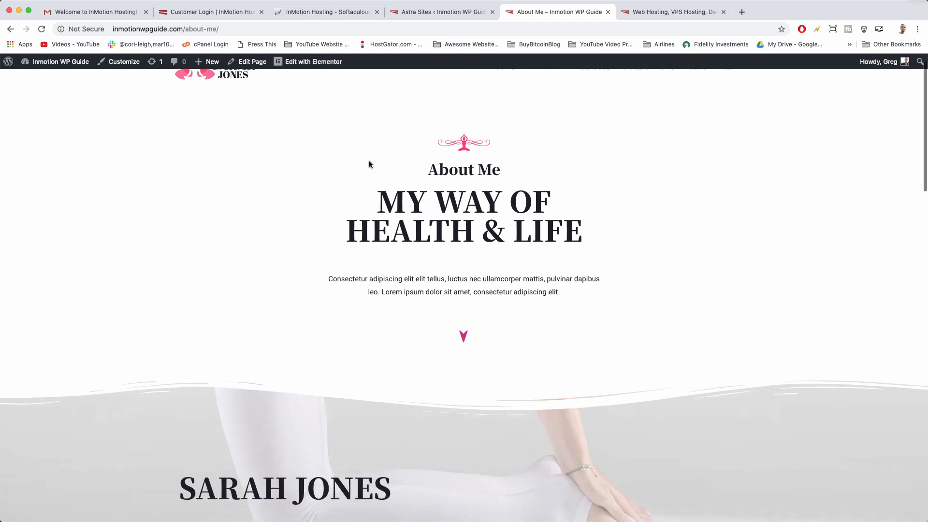
{"action": "scroll", "coordinate": [369, 164], "scroll_direction": "down", "scroll_amount": 8}
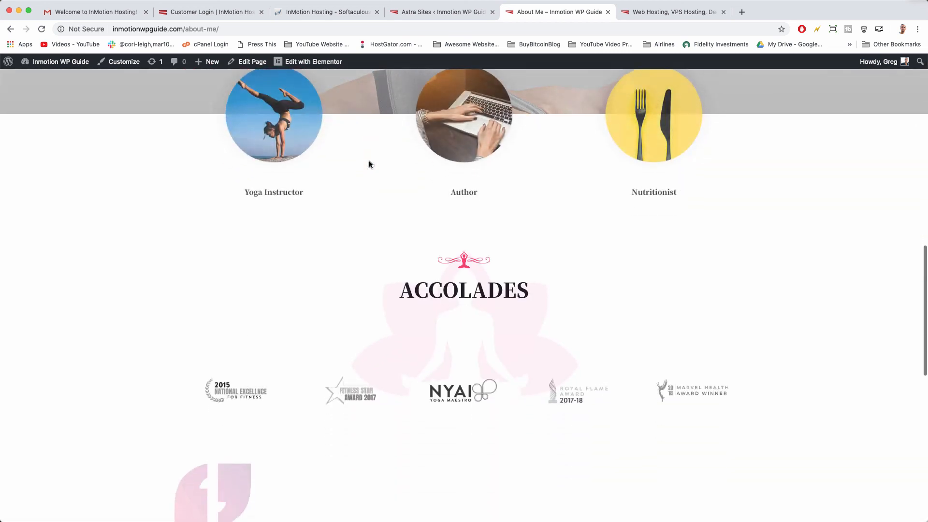
{"action": "scroll", "coordinate": [369, 164], "scroll_direction": "up", "scroll_amount": 3}
{"action": "scroll", "coordinate": [370, 164], "scroll_direction": "up", "scroll_amount": 7}
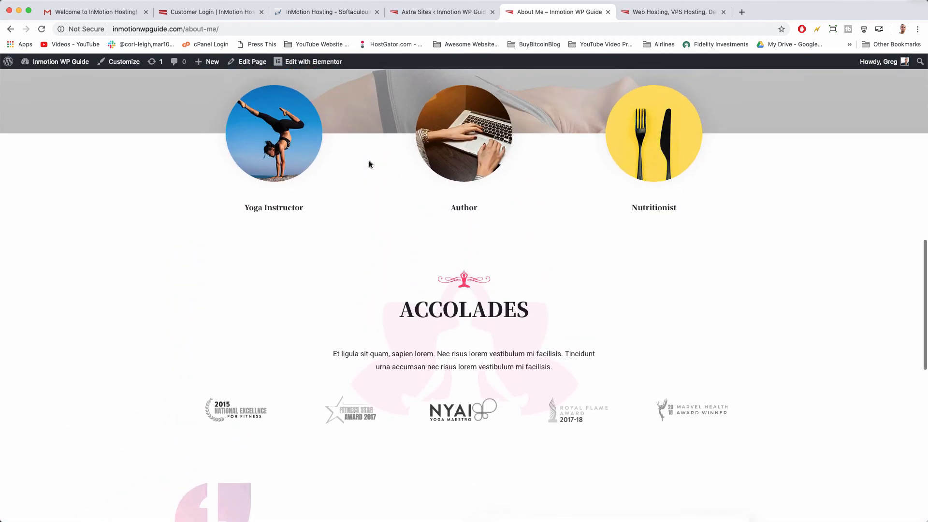
{"action": "scroll", "coordinate": [404, 195], "scroll_direction": "up", "scroll_amount": 5}
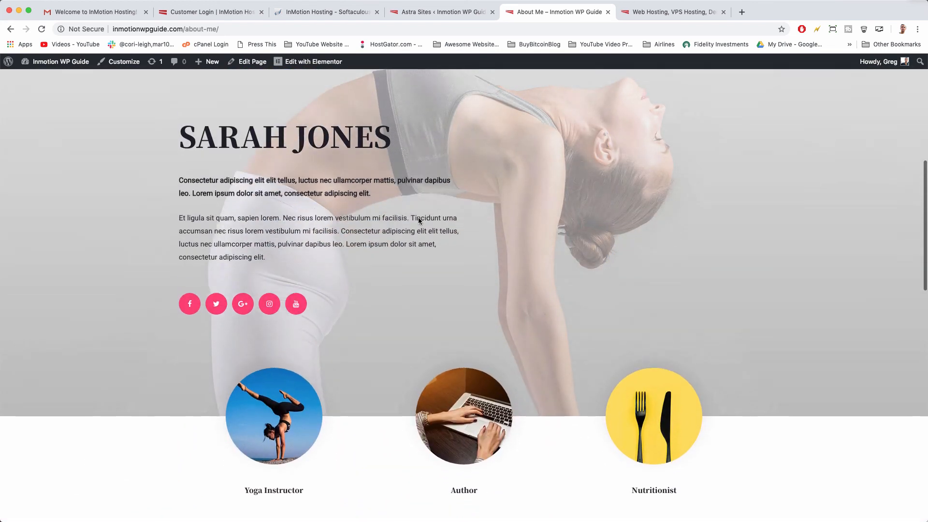
{"action": "scroll", "coordinate": [418, 221], "scroll_direction": "up", "scroll_amount": 3}
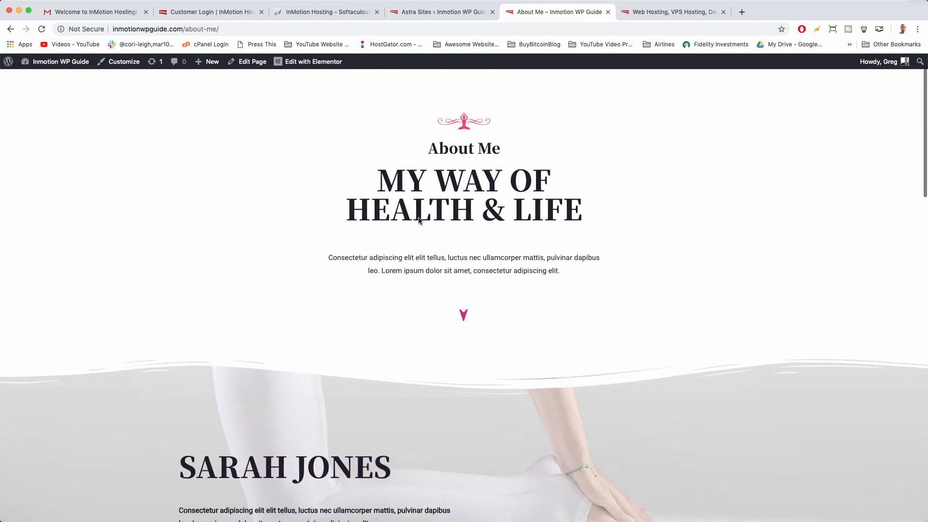